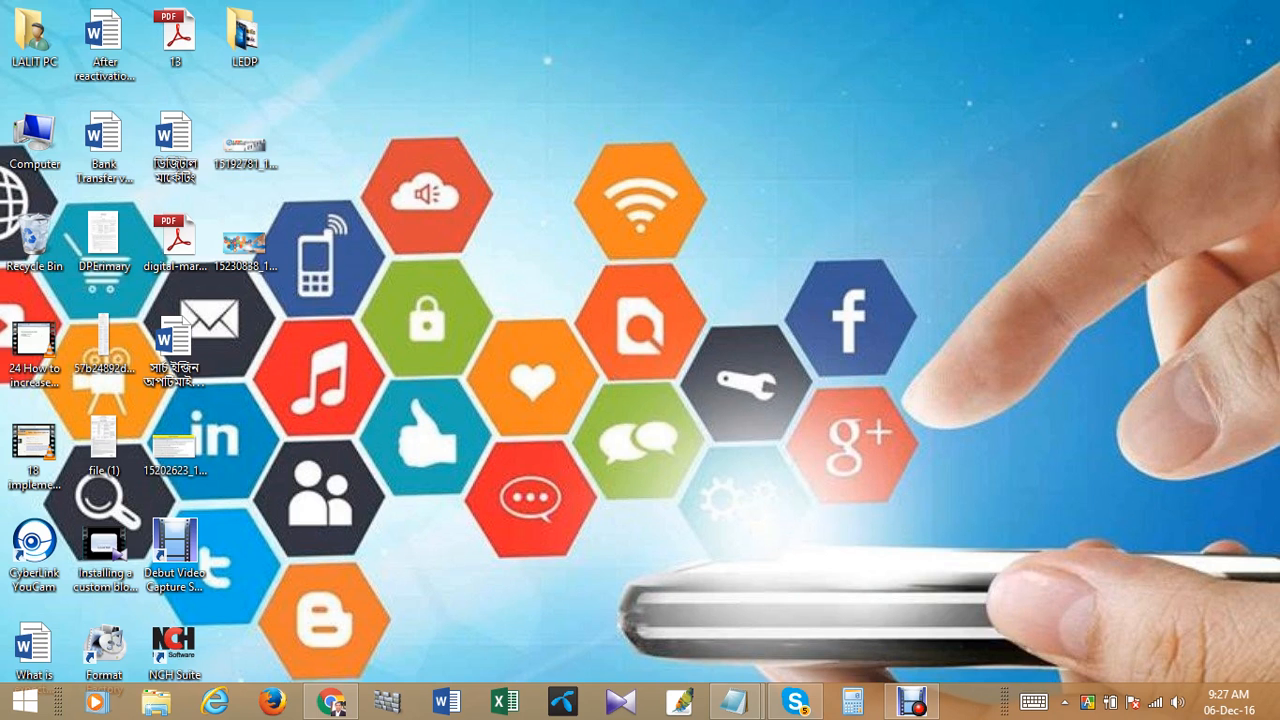
- Switch to the Chrome window showing the Gmail inbox and open a new browser tab
mouse_move(331, 702)
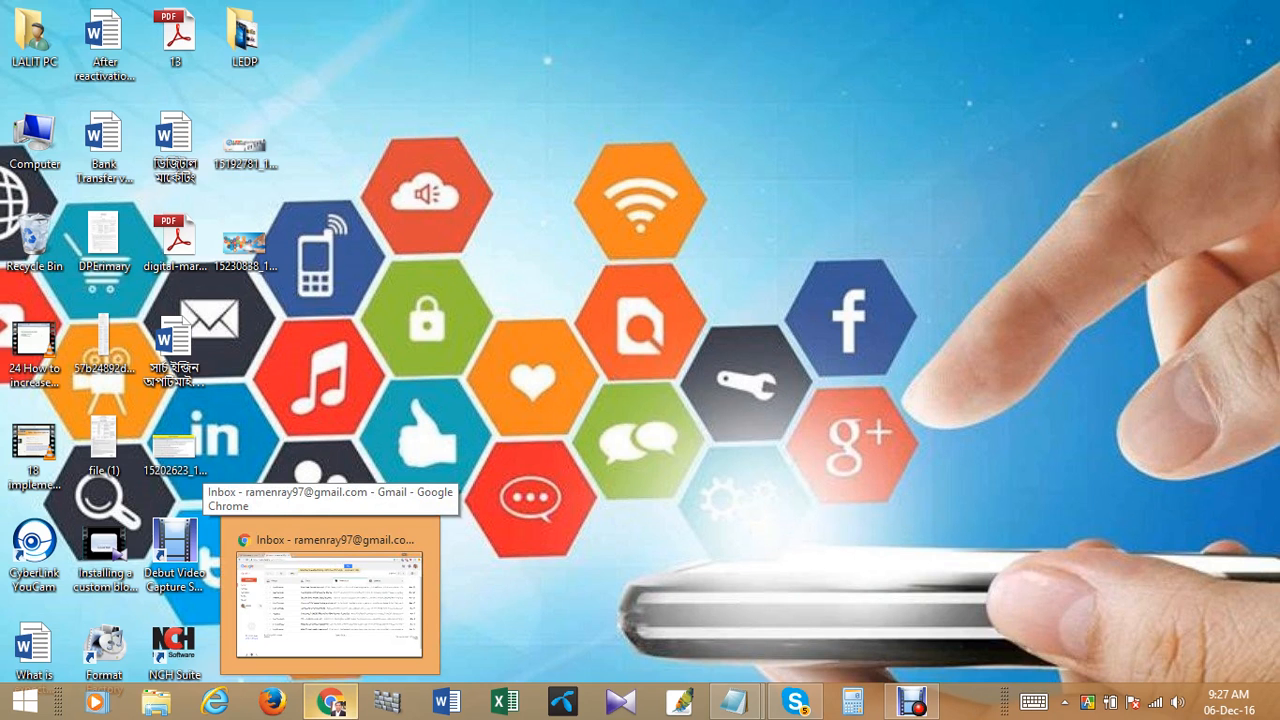
left_click(330, 604)
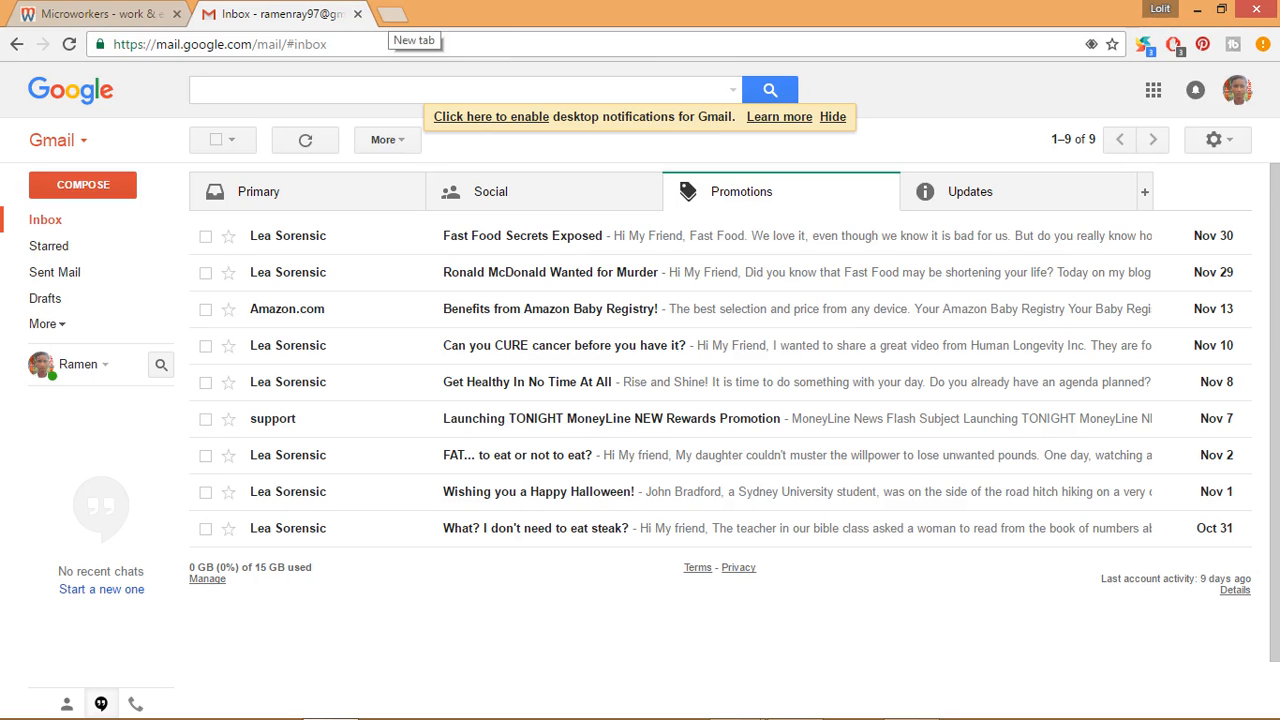
left_click(391, 14)
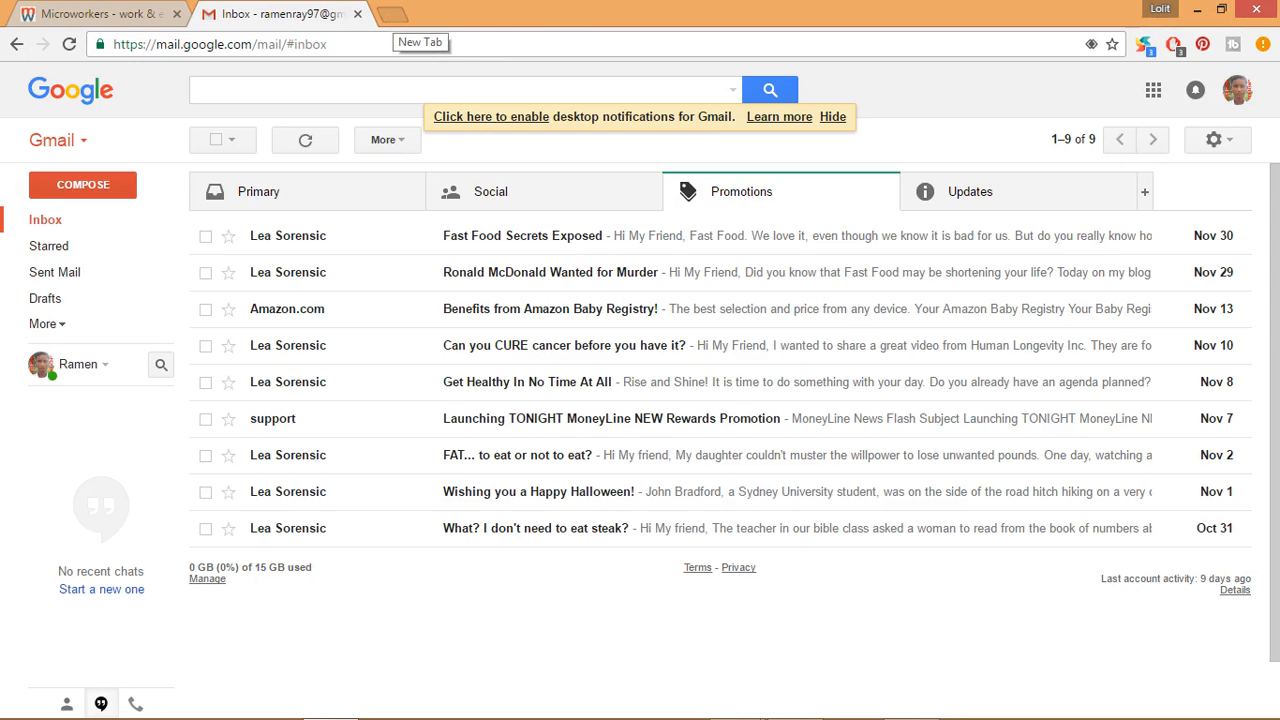
left_click(391, 14)
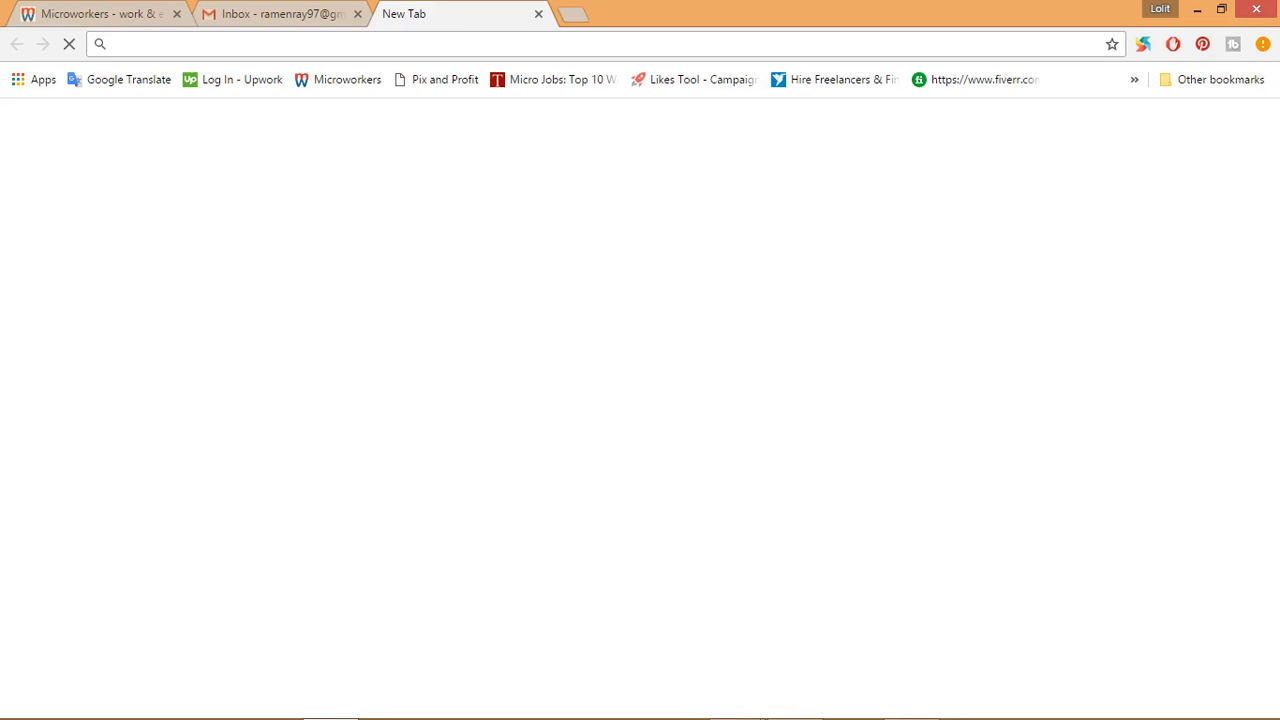
- Open YouTube in the new tab from the list of Google apps
left_click(258, 13)
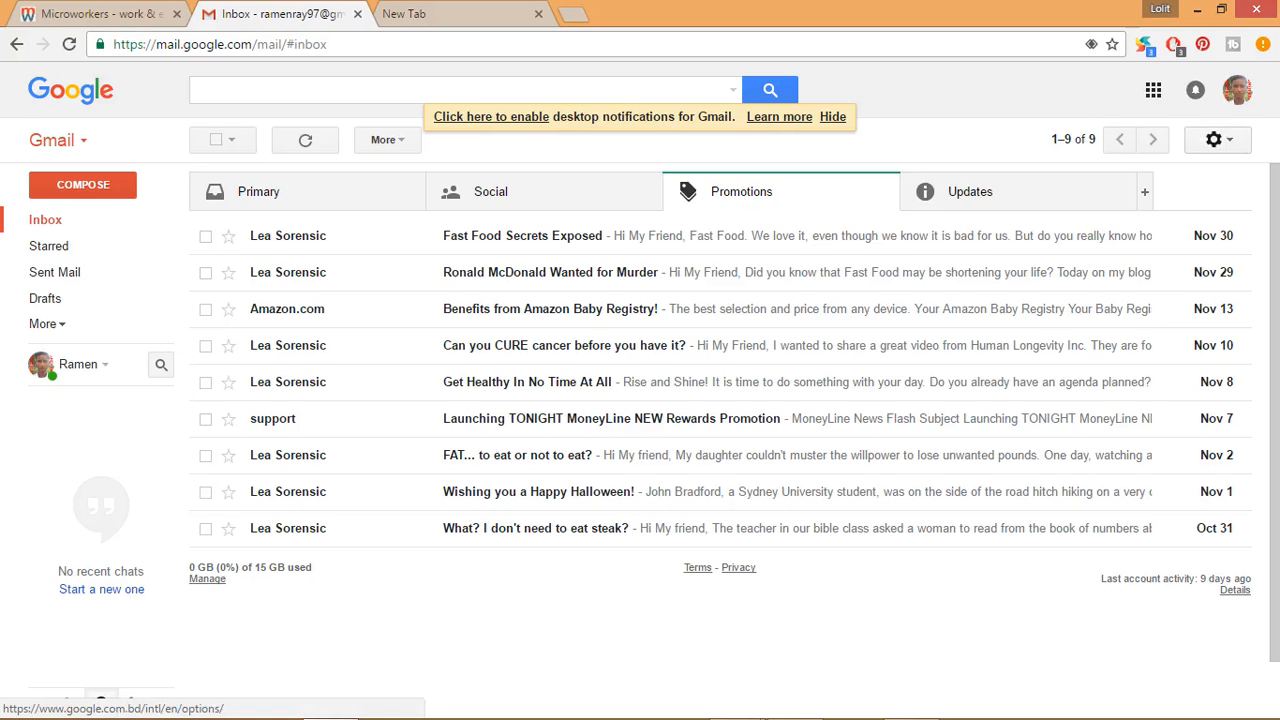
left_click(1153, 89)
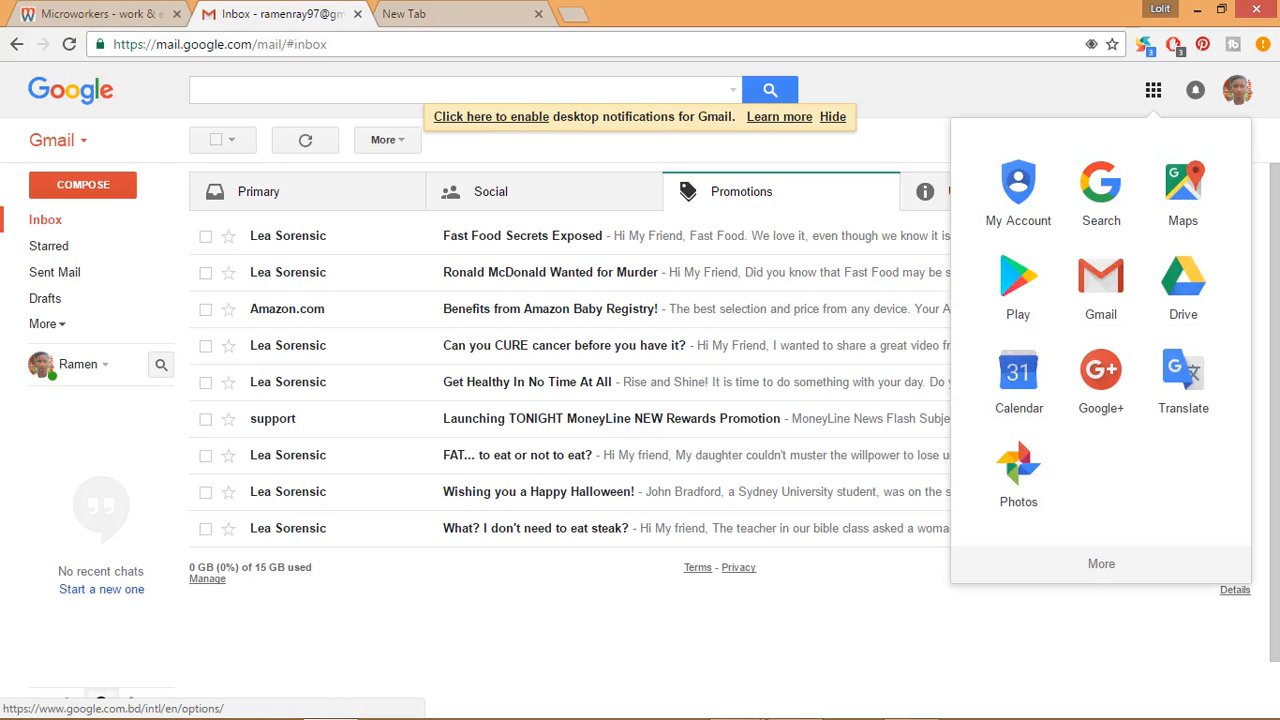
left_click(440, 44)
left_click(435, 14)
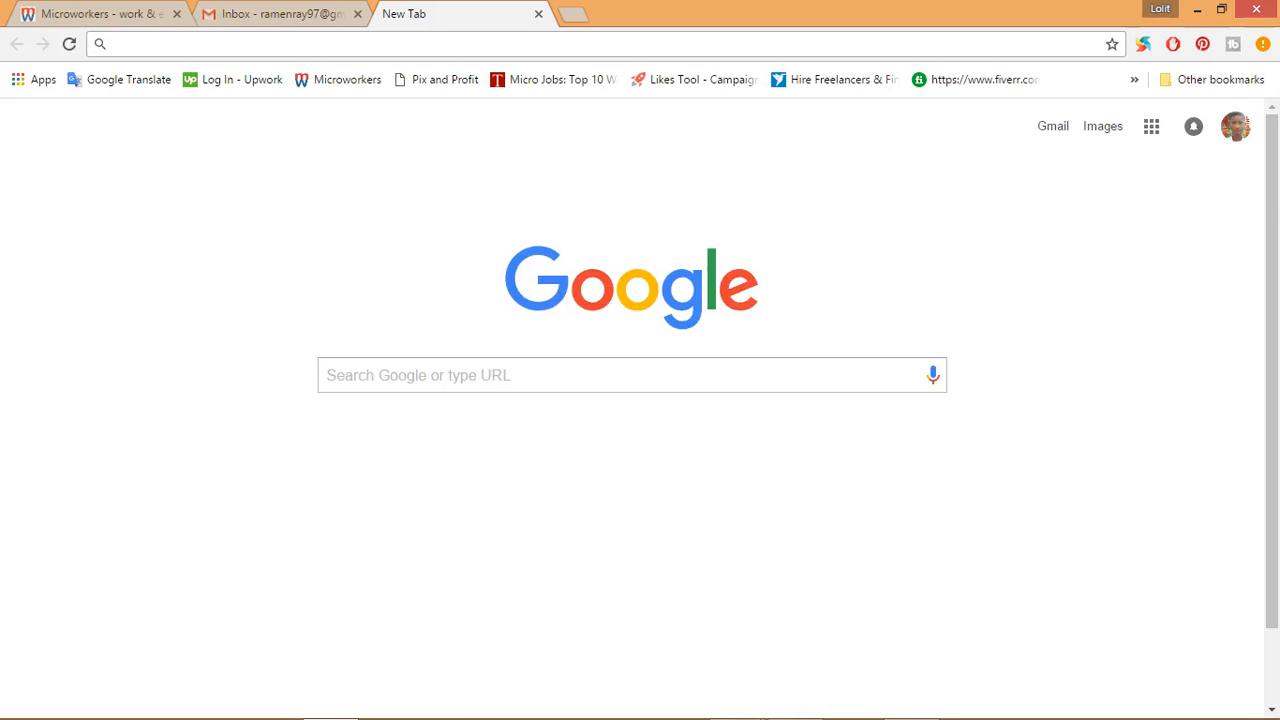
left_click(1151, 126)
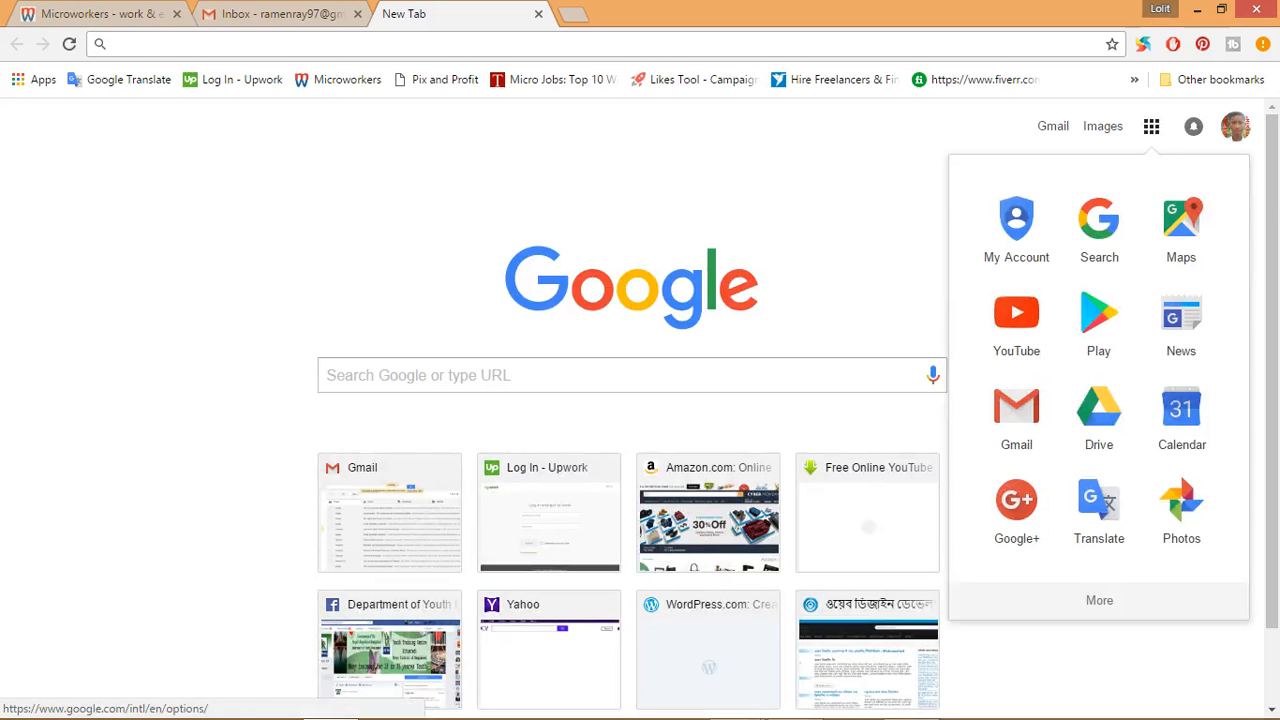
left_click(1016, 322)
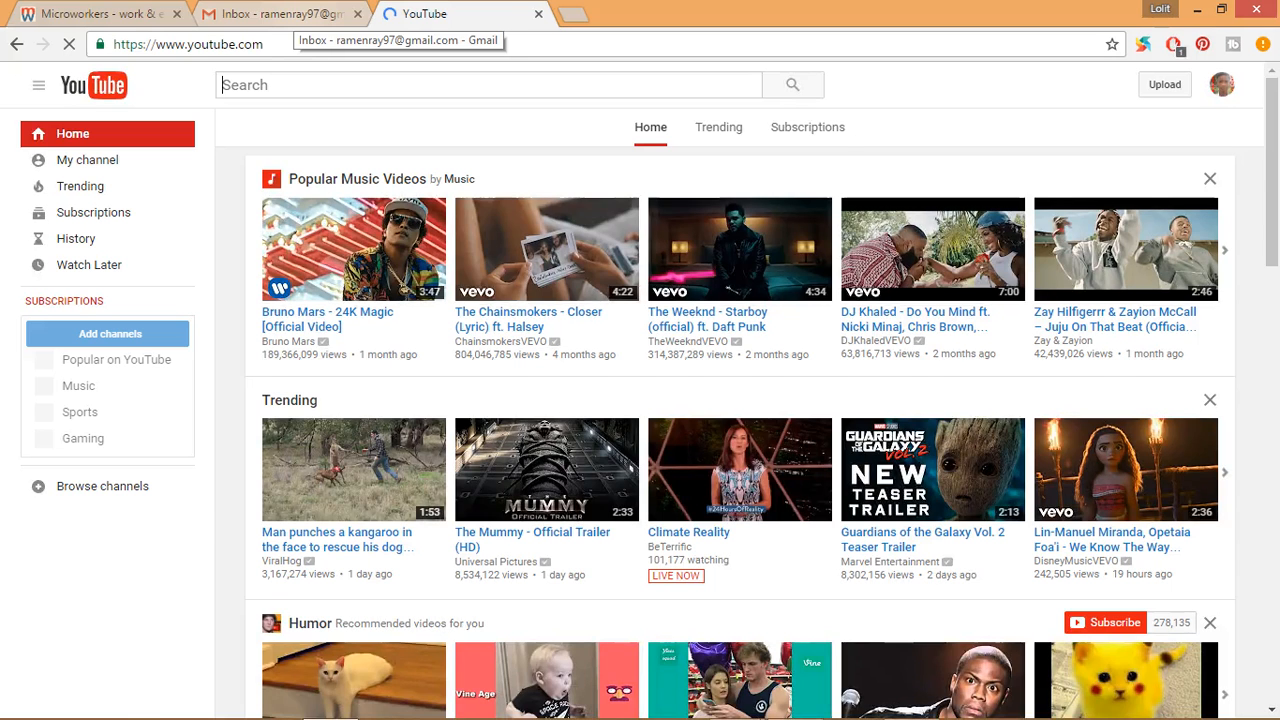
- Check which account is signed in to YouTube and what its account options offer
left_click(280, 14)
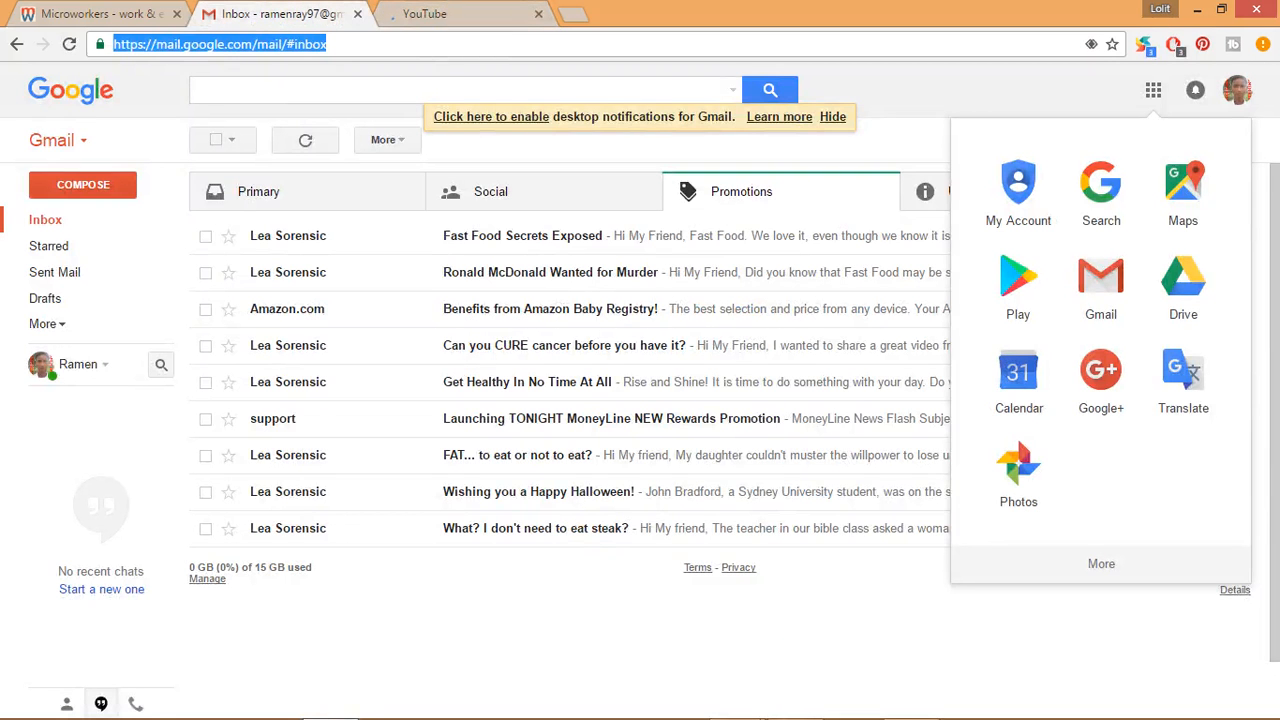
left_click(430, 14)
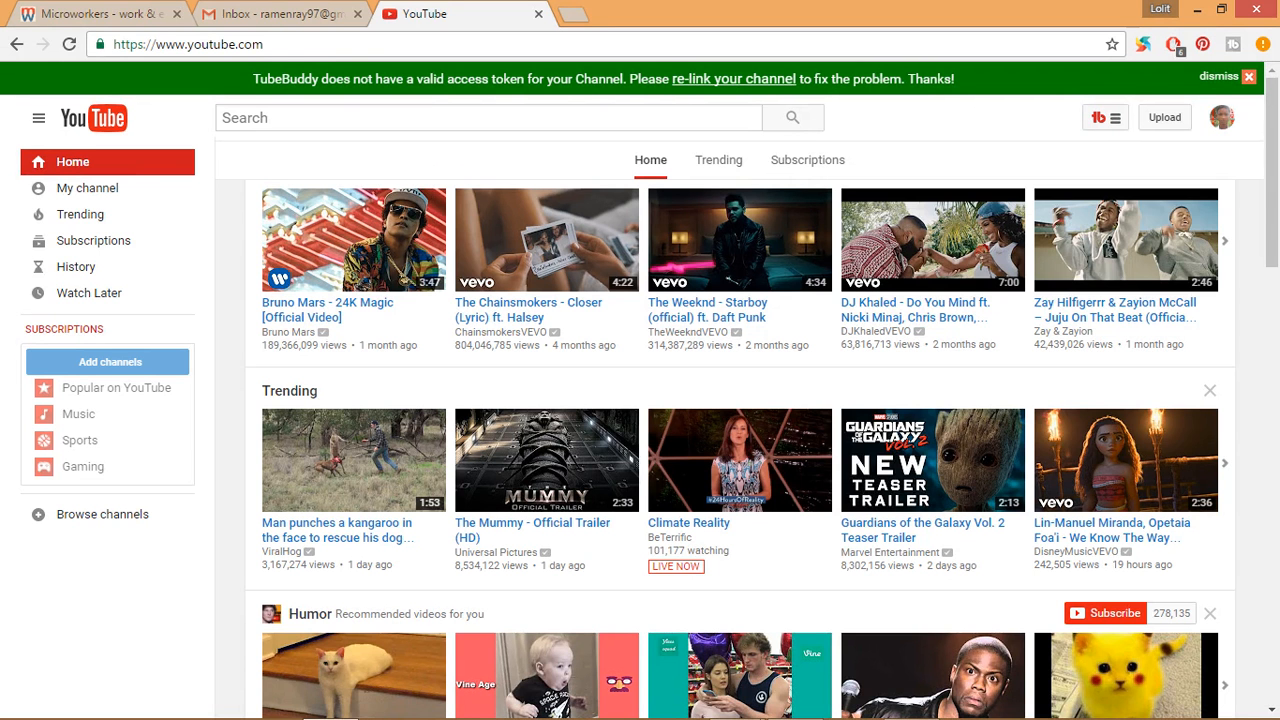
left_click(1222, 117)
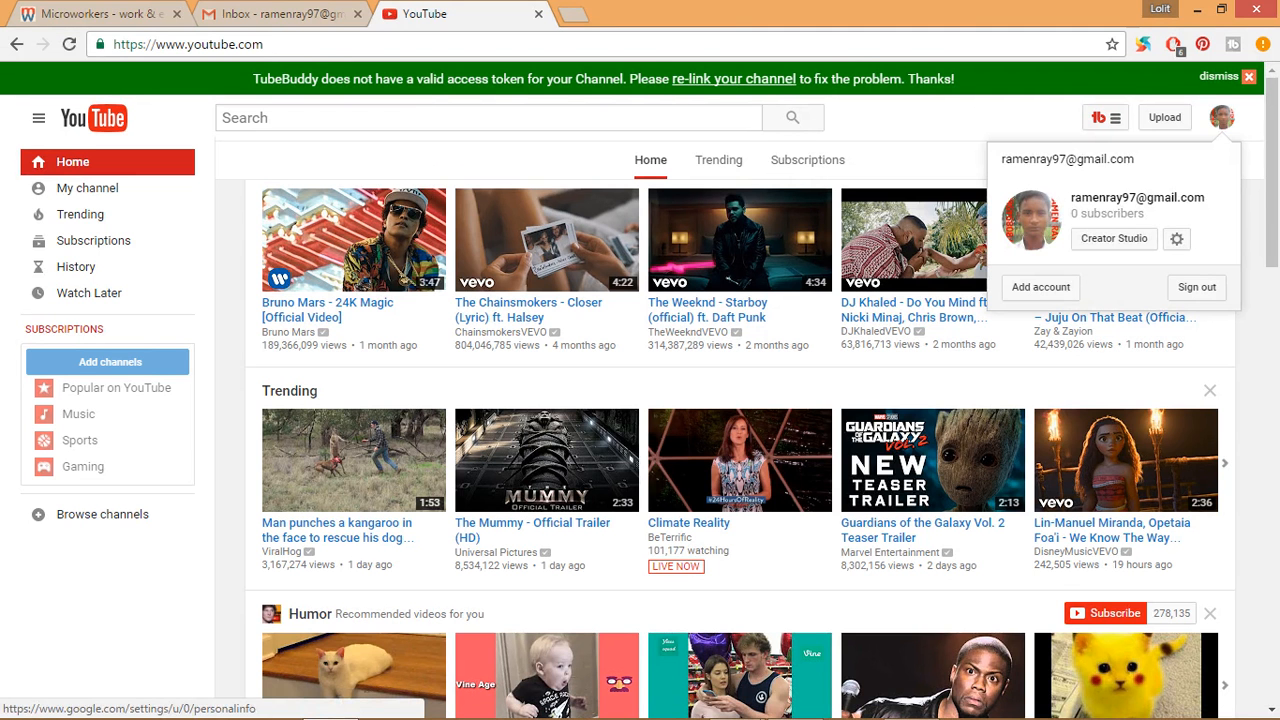
left_click(1222, 117)
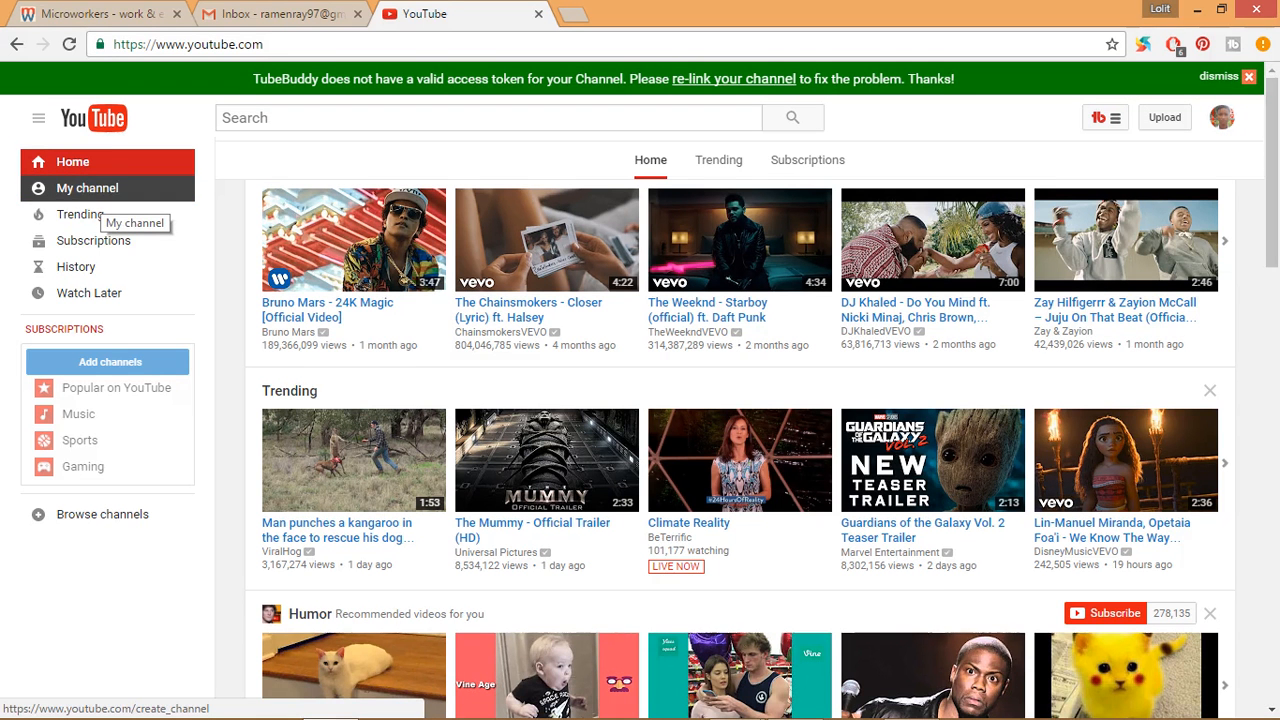
left_click(1222, 117)
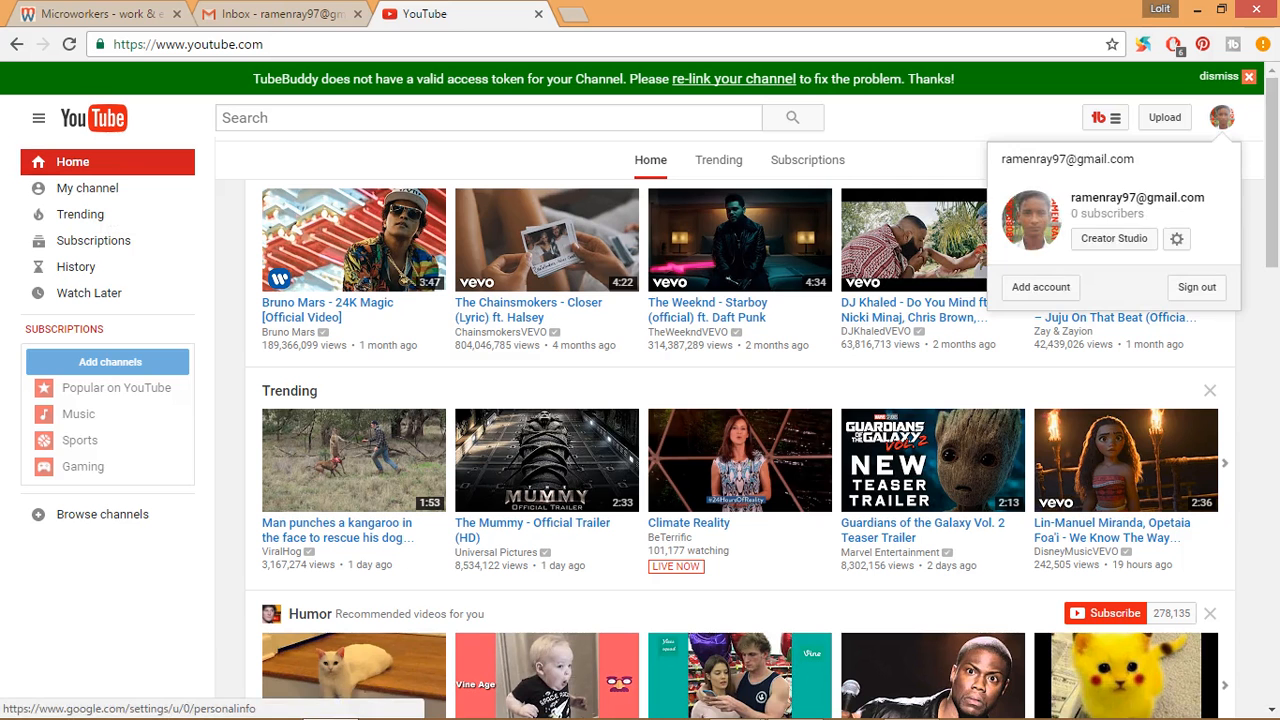
key("Escape")
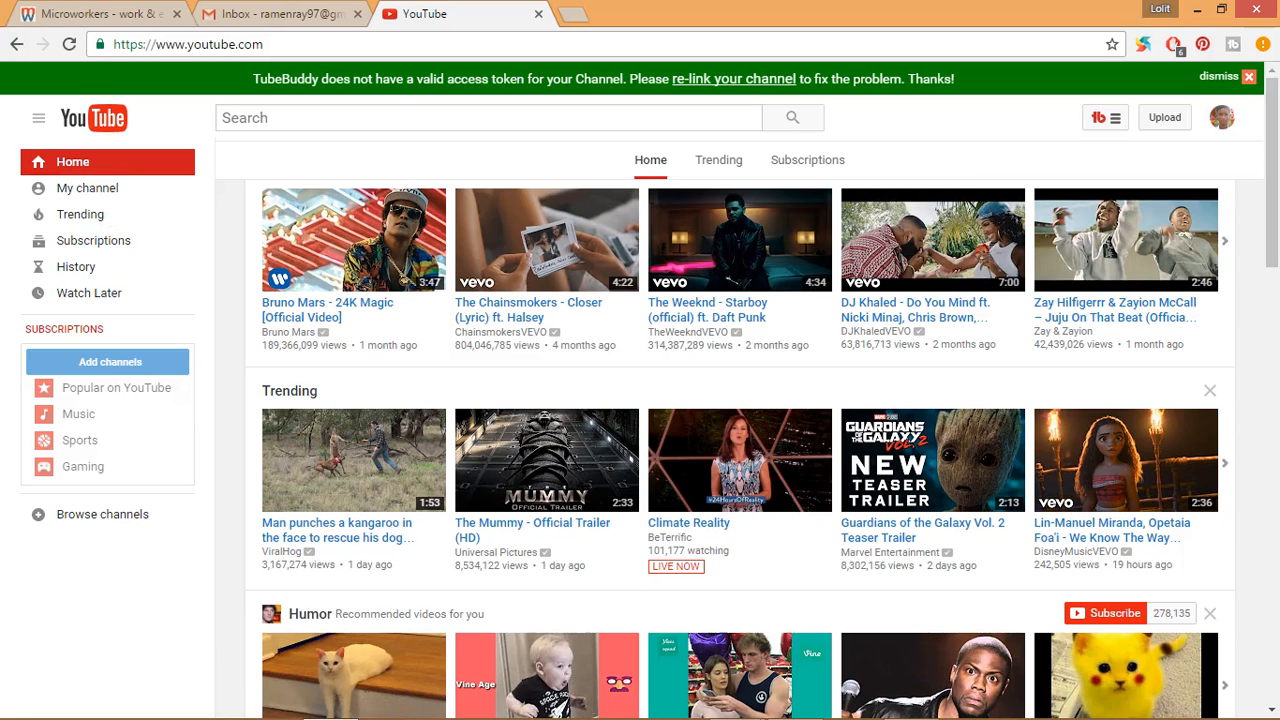
- Create a personal YouTube channel under the account holder's prefilled first and last name
left_click(87, 188)
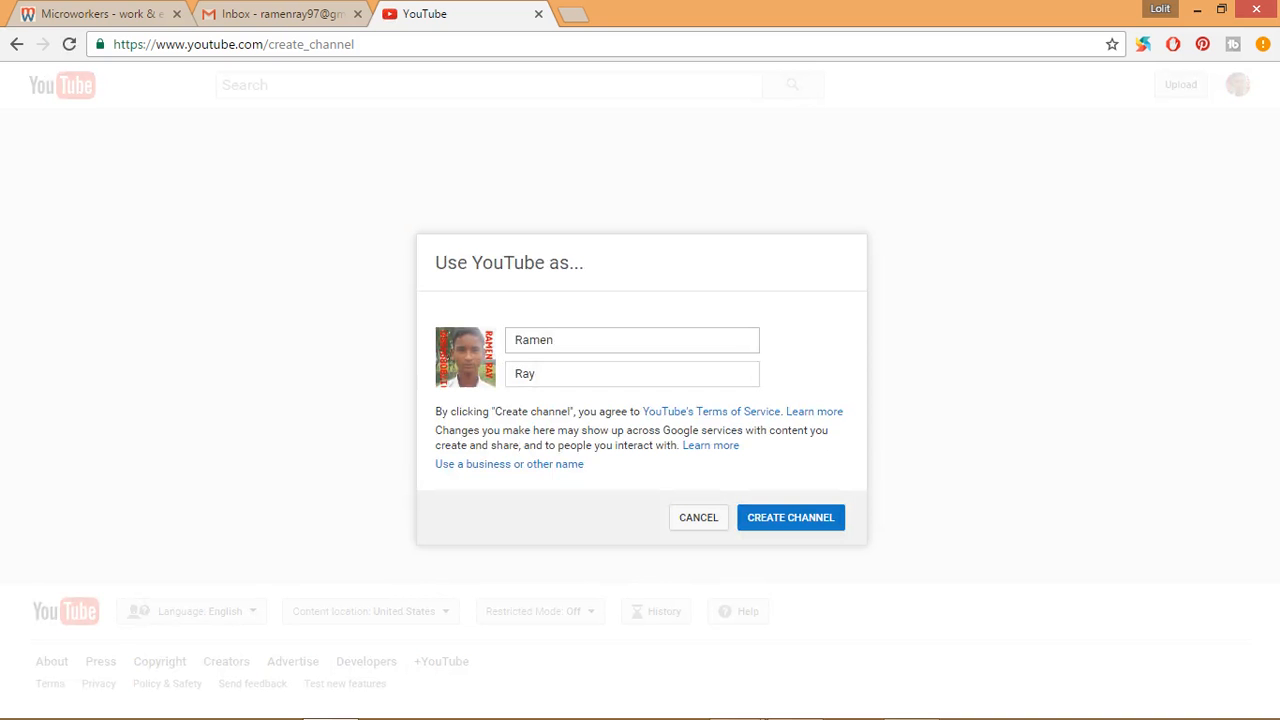
left_click(556, 340)
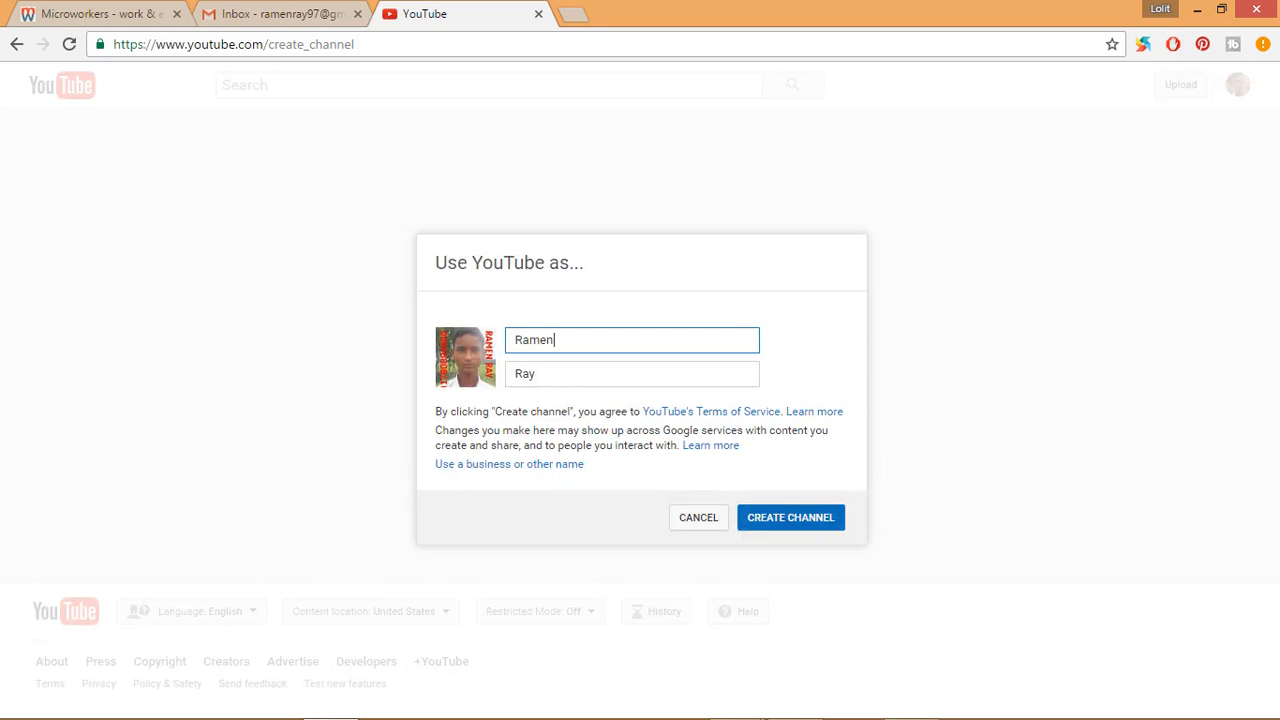
left_click(790, 517)
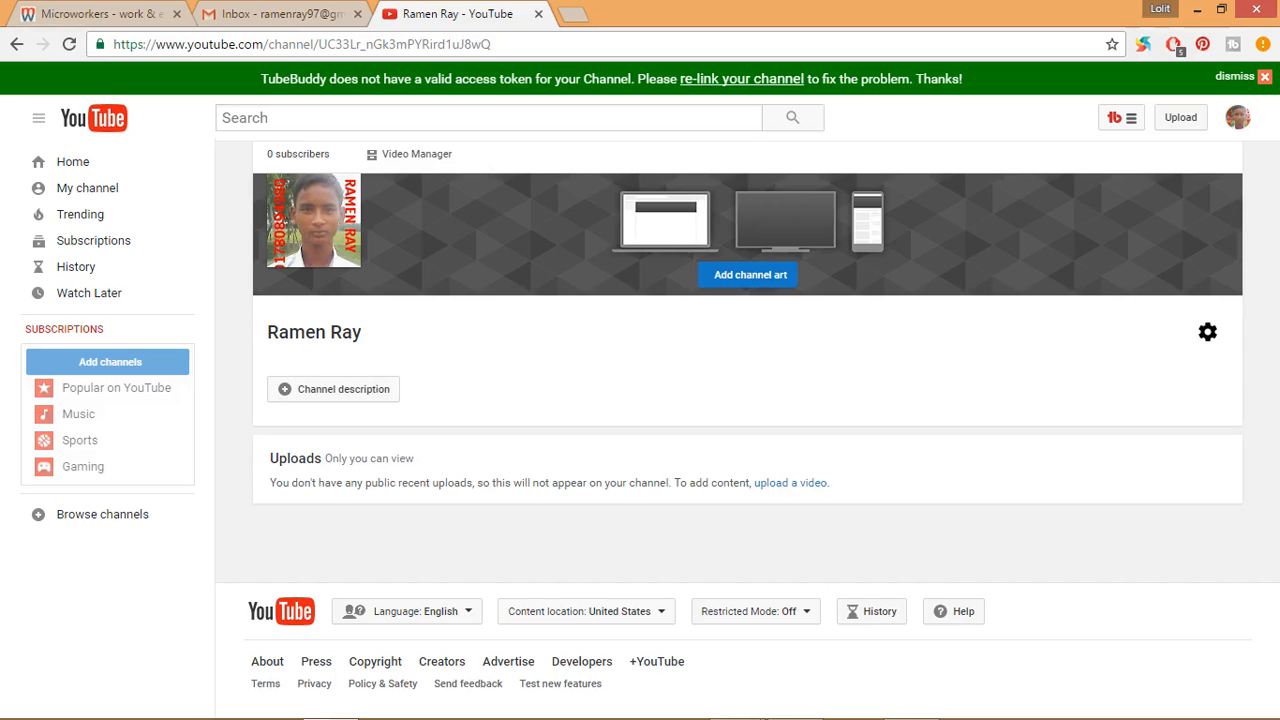
- Turn off private subscriptions, enable customizing the channel layout, and save the channel settings
left_click(1208, 332)
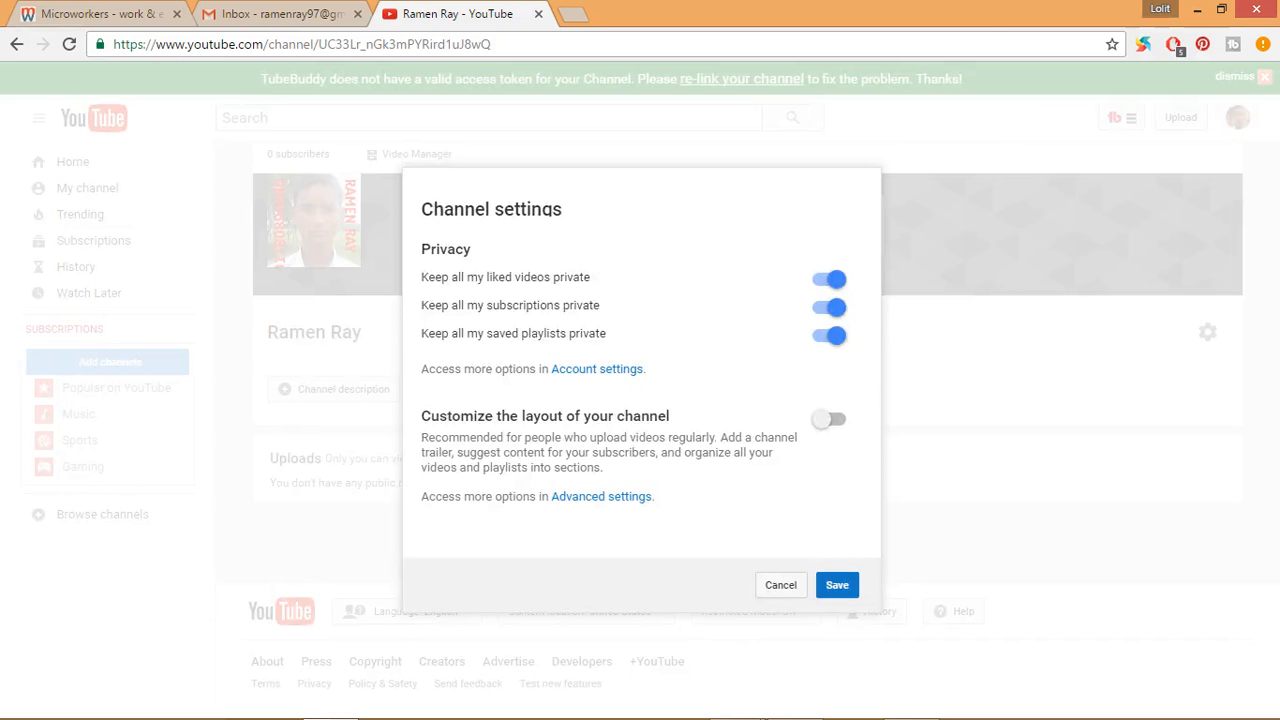
left_click(781, 585)
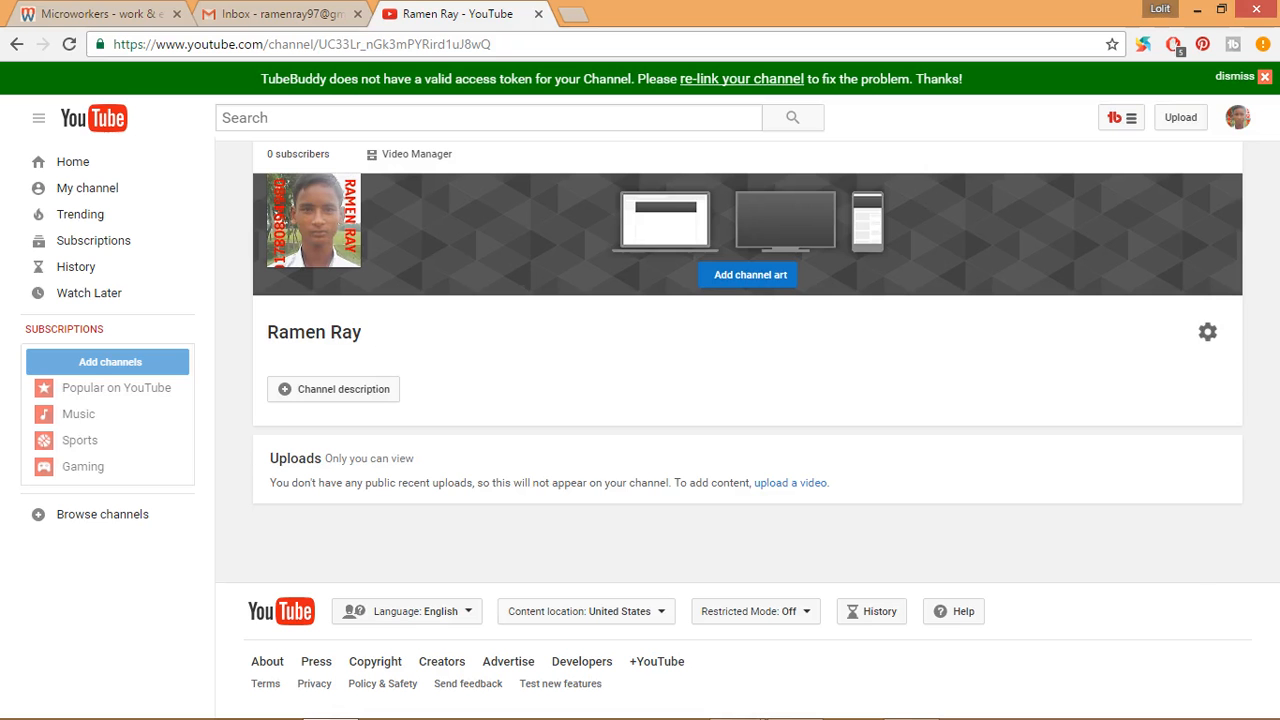
left_click(1208, 332)
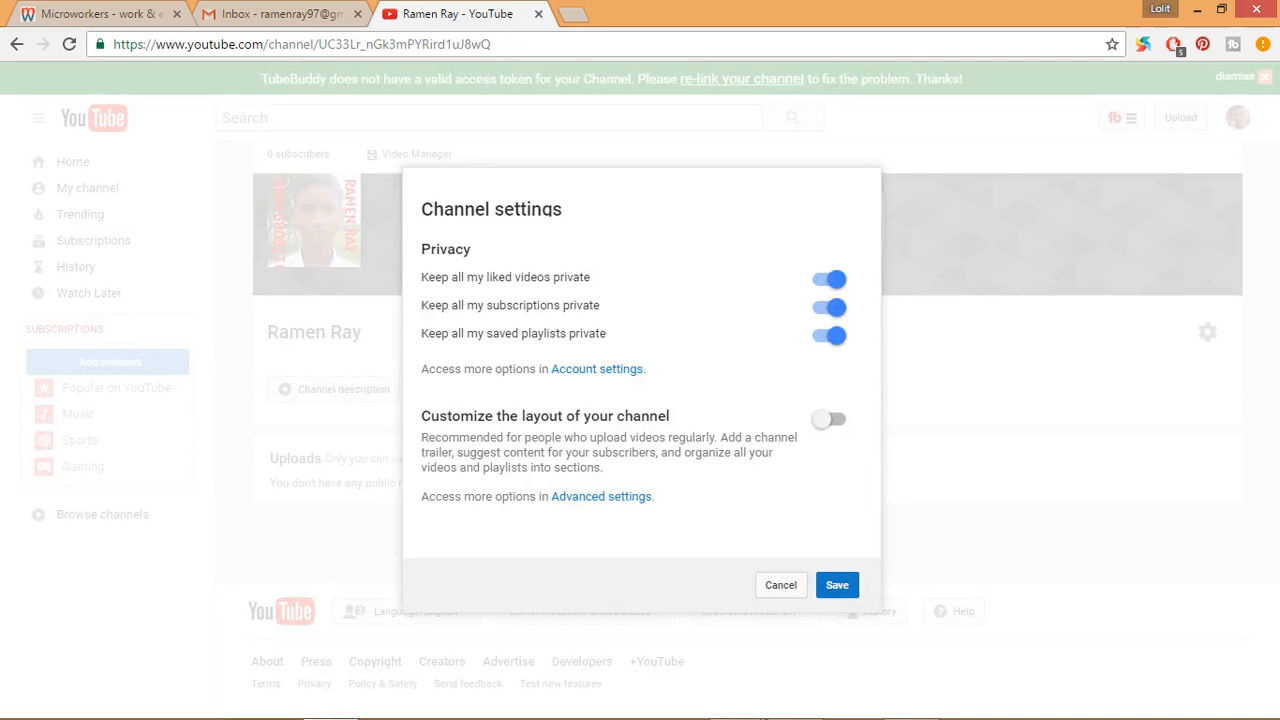
left_click(829, 308)
left_click(829, 308)
left_click(829, 280)
left_click(829, 280)
left_click(829, 308)
left_click(829, 419)
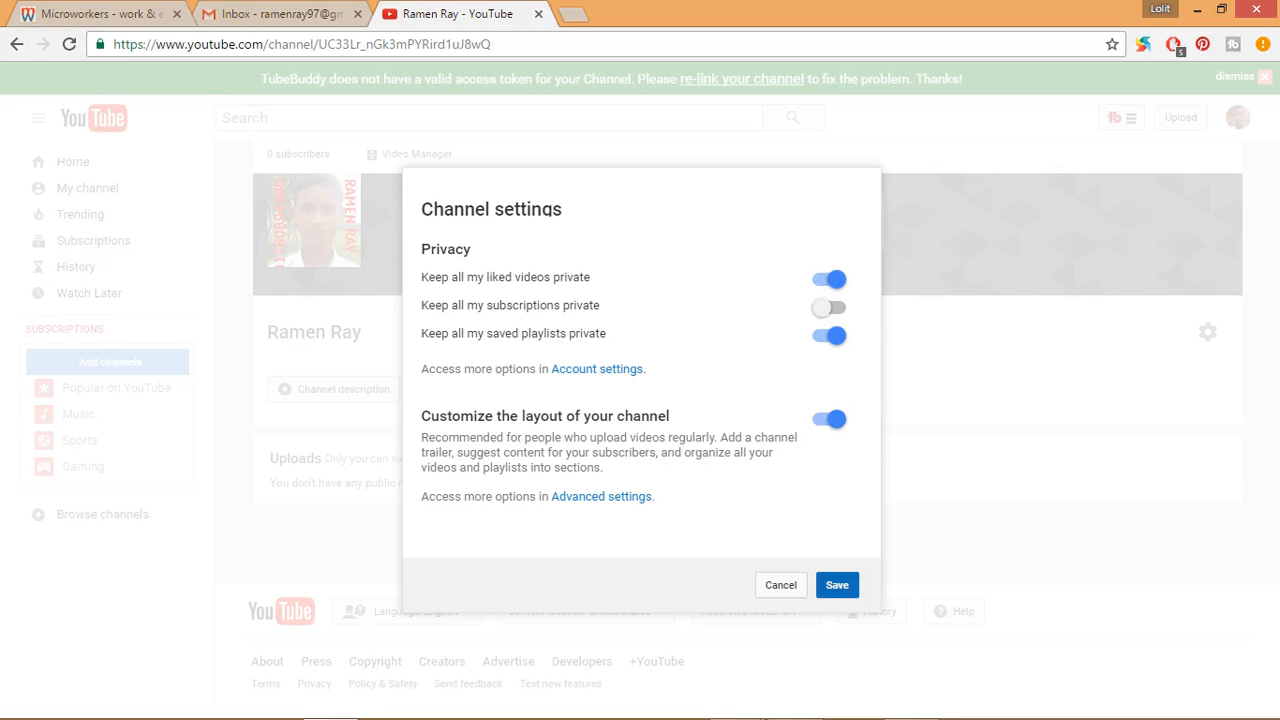
left_click(837, 585)
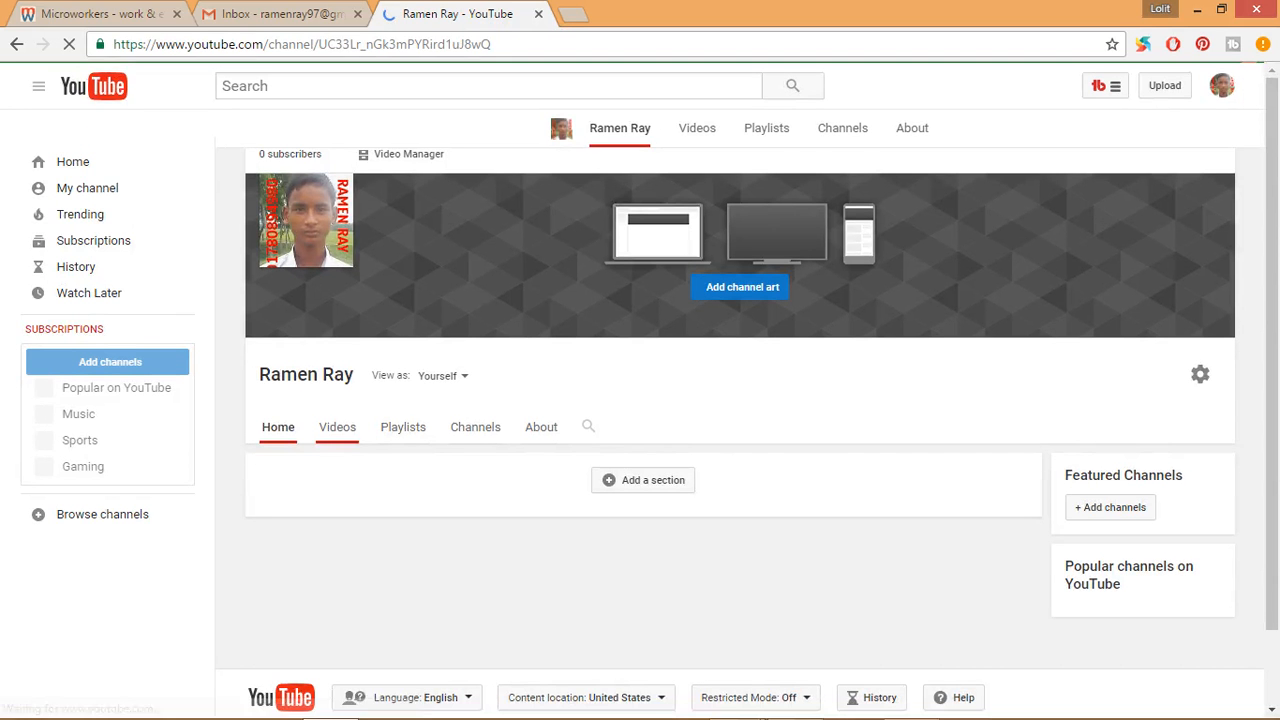
- Review the new channel's Videos and Channels sections
left_click(337, 427)
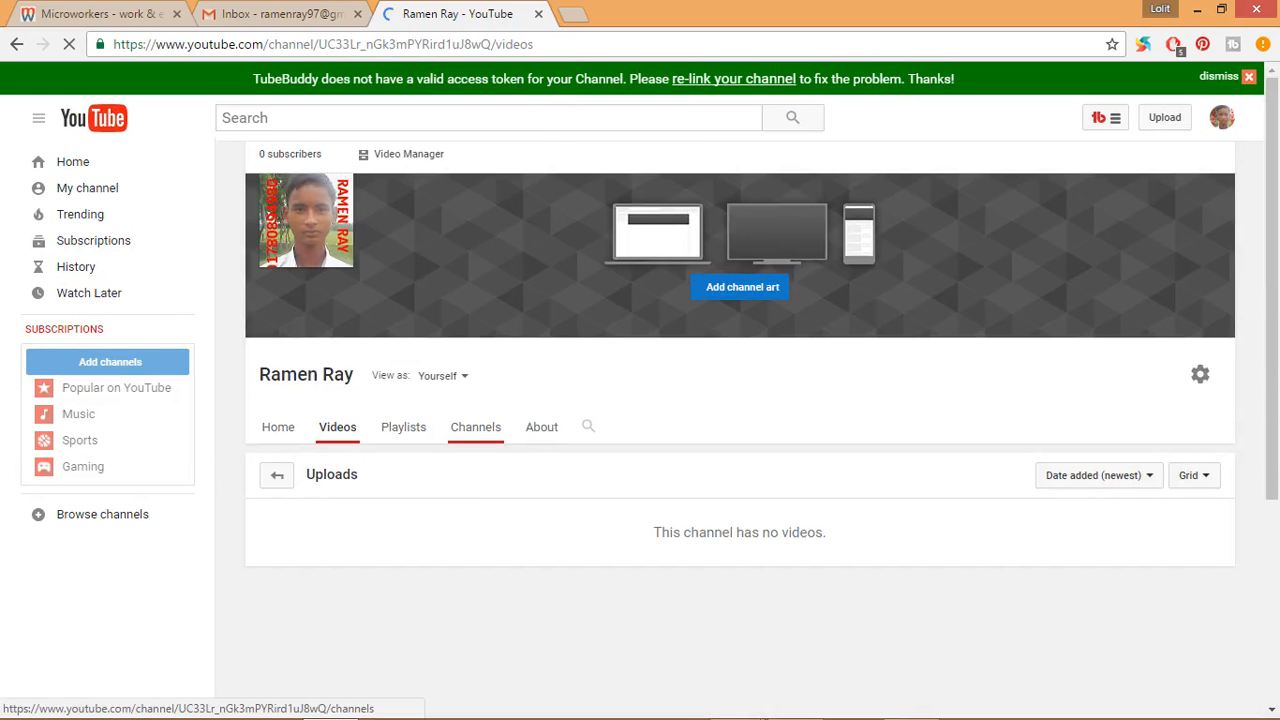
left_click(475, 427)
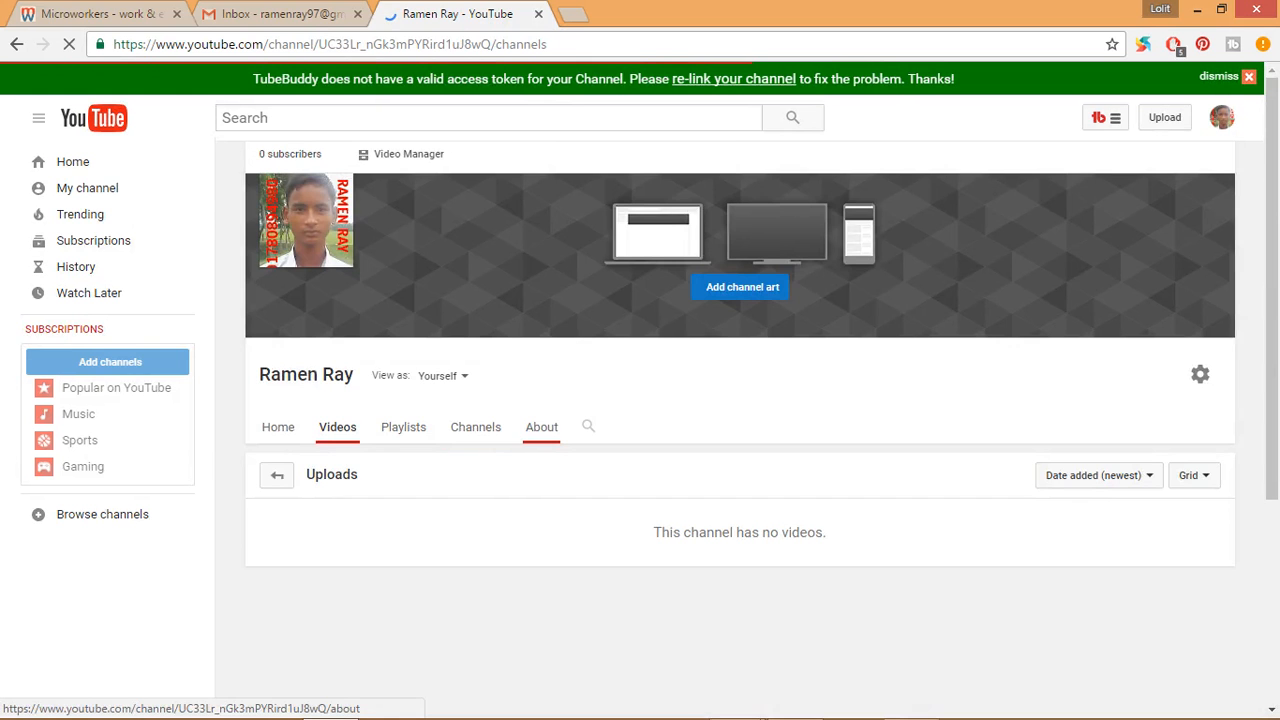
scroll(541, 428, "down", 3)
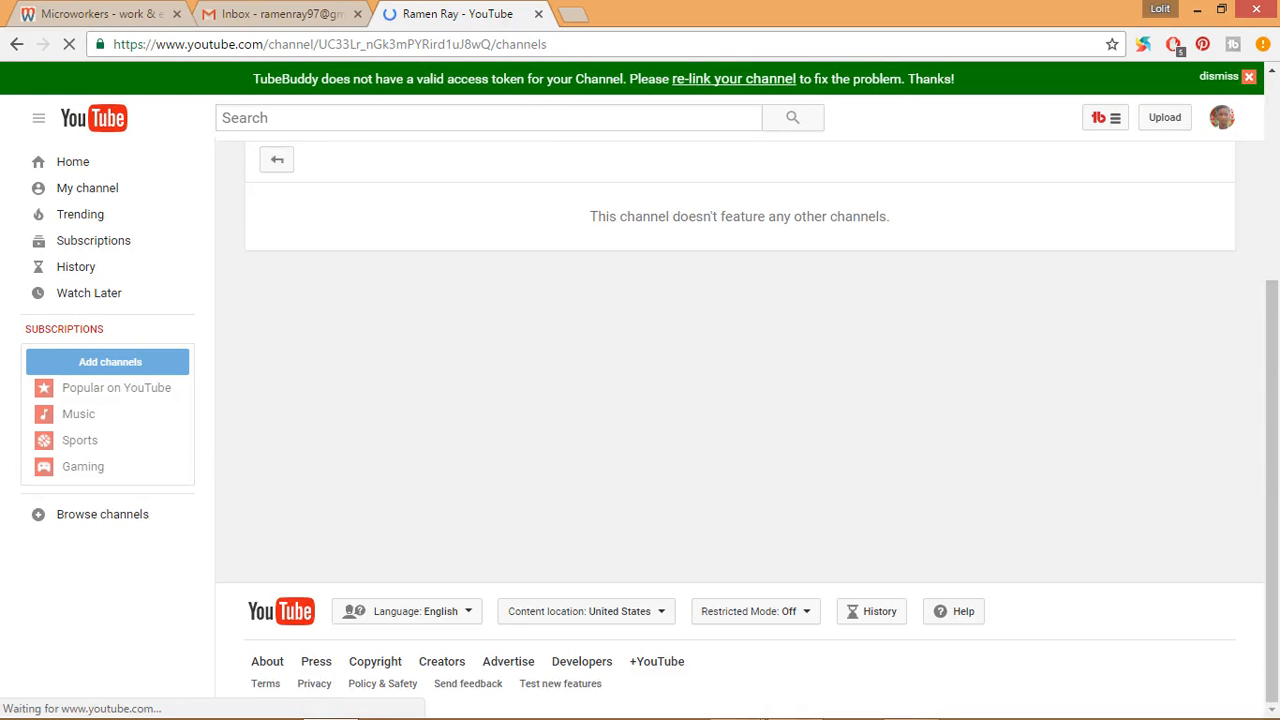
scroll(541, 428, "up", 3)
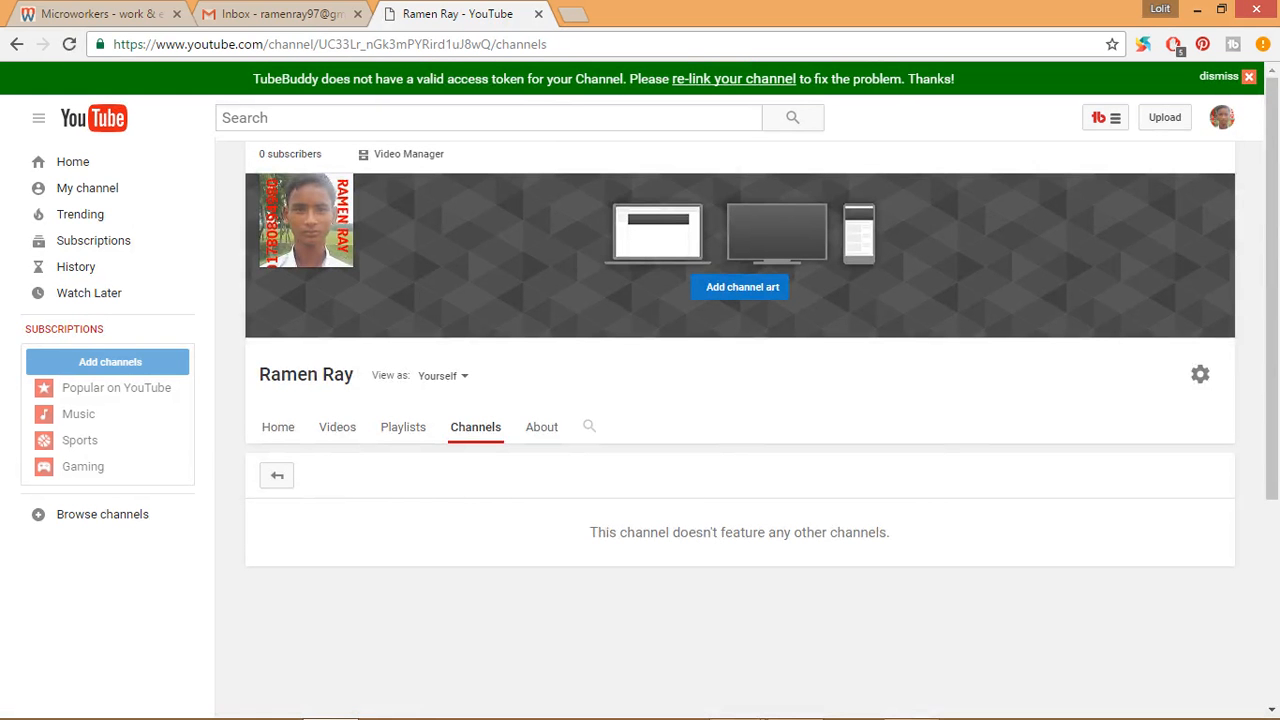
- Enable the discussion tab in the channel settings and save the change
left_click(1200, 374)
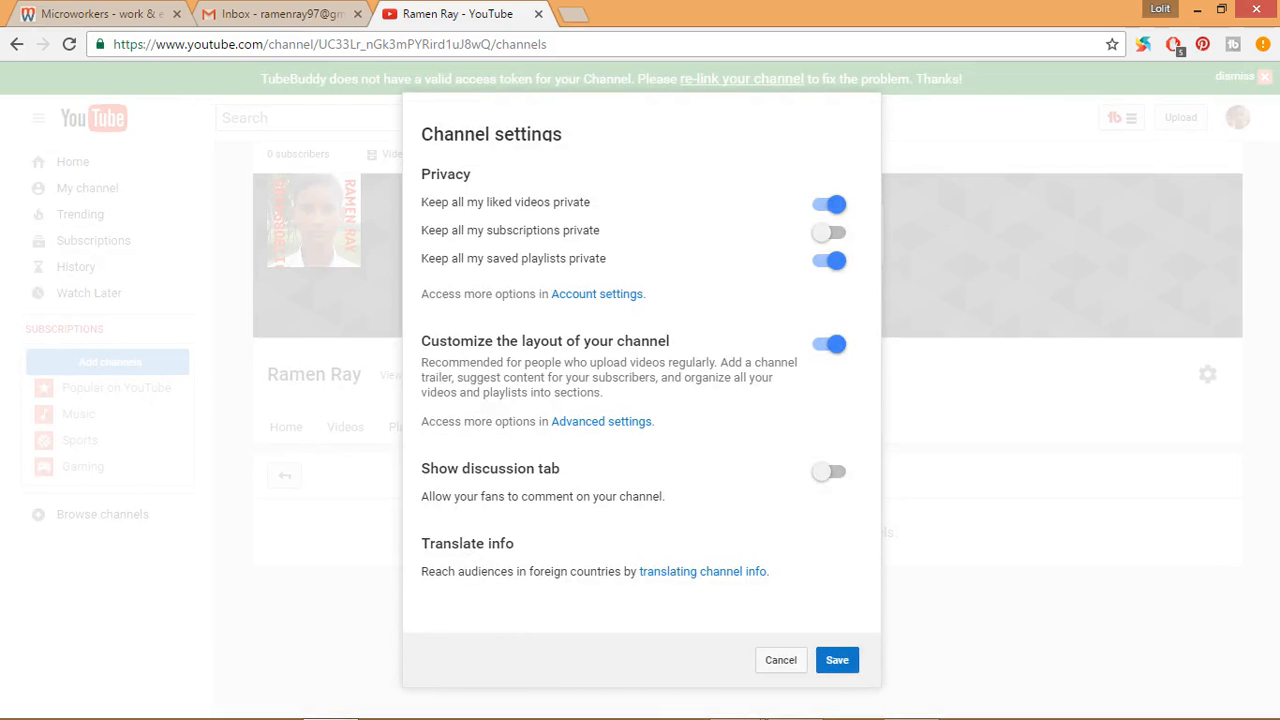
left_click(829, 471)
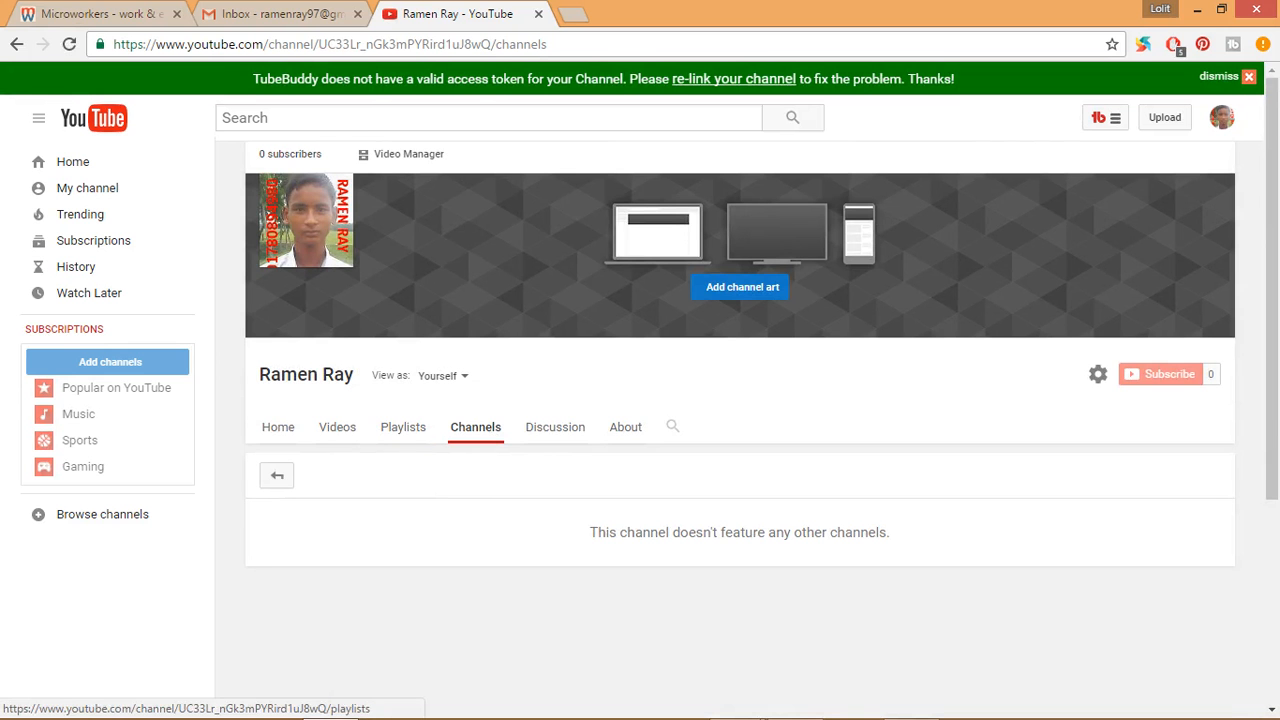
scroll(740, 400, "down", 3)
scroll(740, 400, "up", 3)
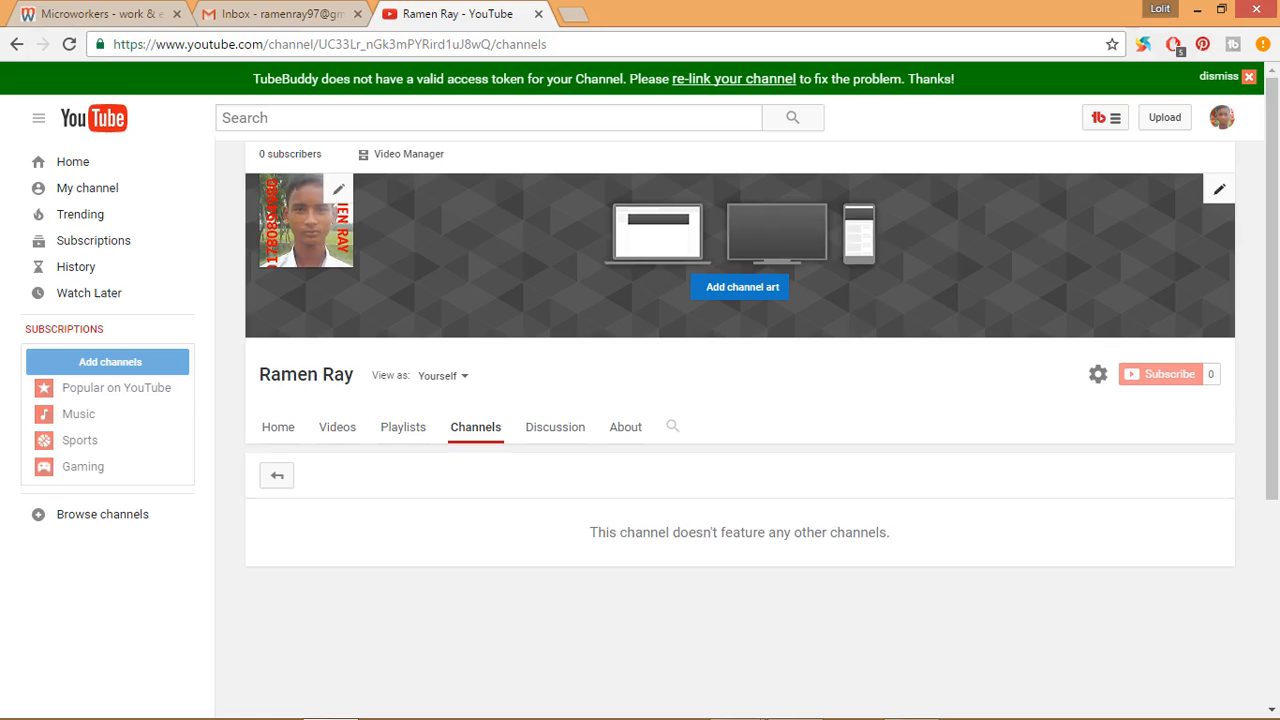
- Start a channel art upload from the computer and browse to the ETC working Image folder on Personal Disk (F:)
left_click(1219, 189)
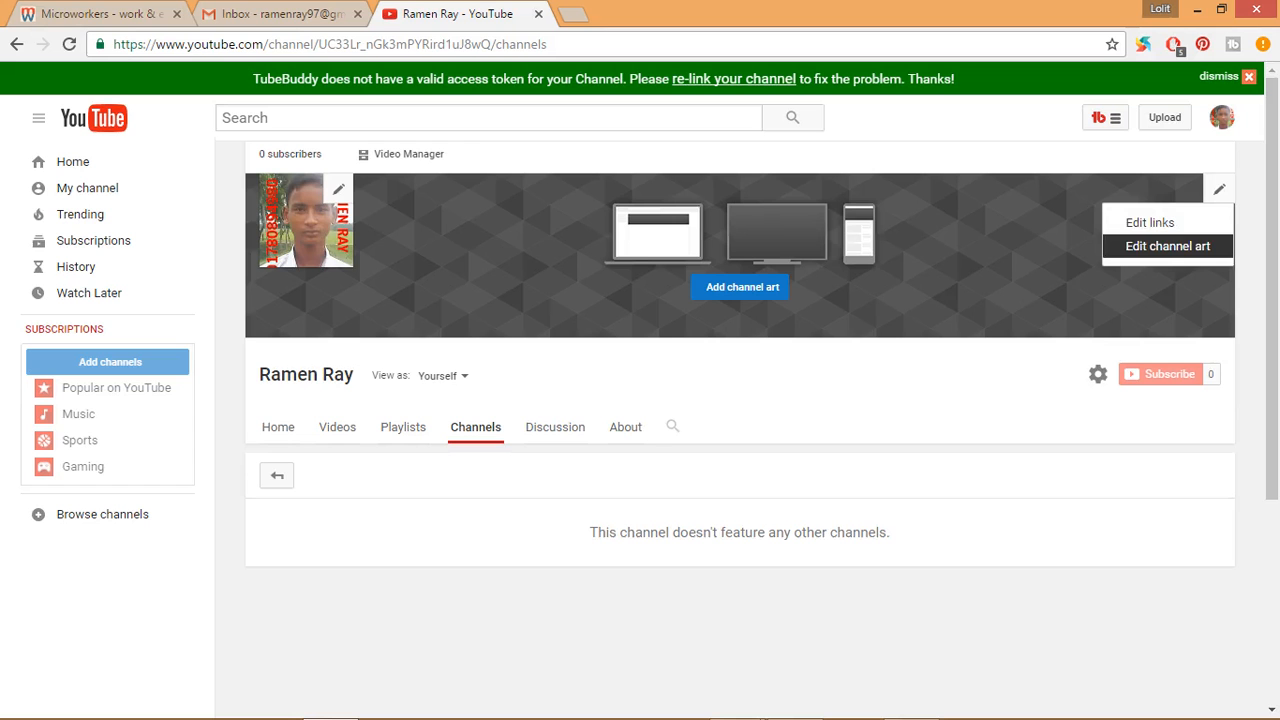
left_click(1167, 246)
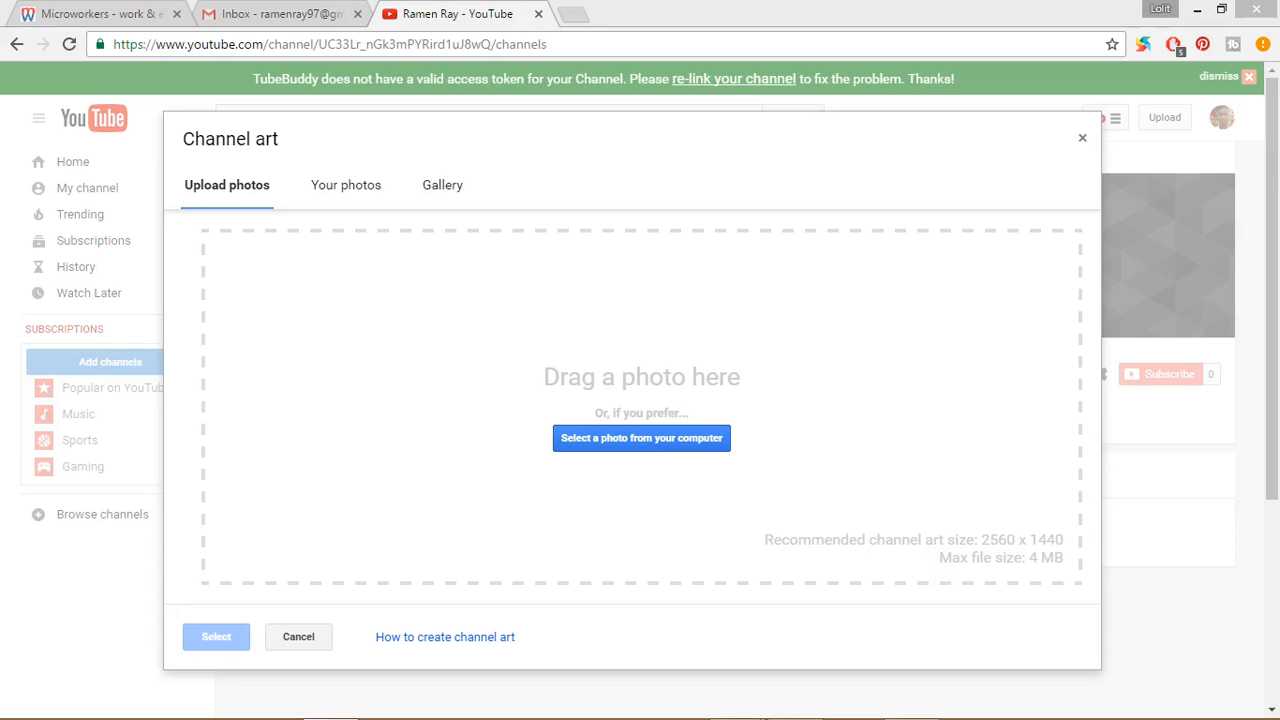
left_click(641, 437)
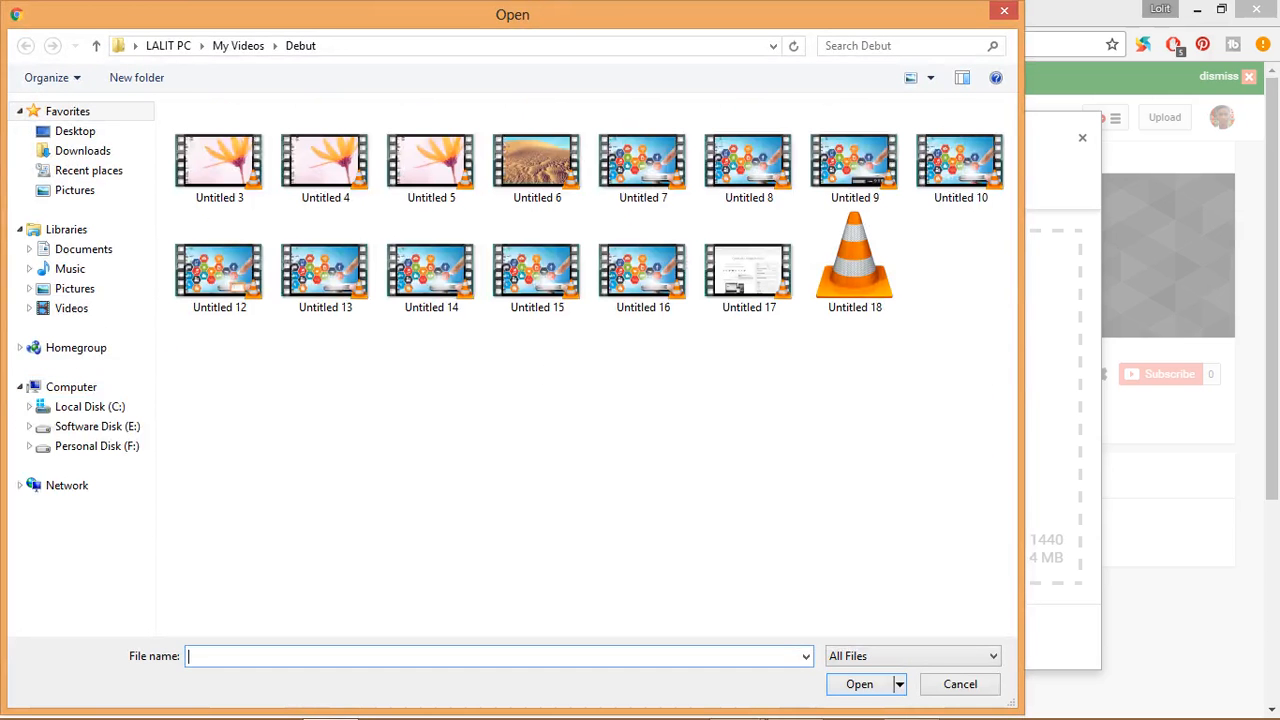
left_click(97, 427)
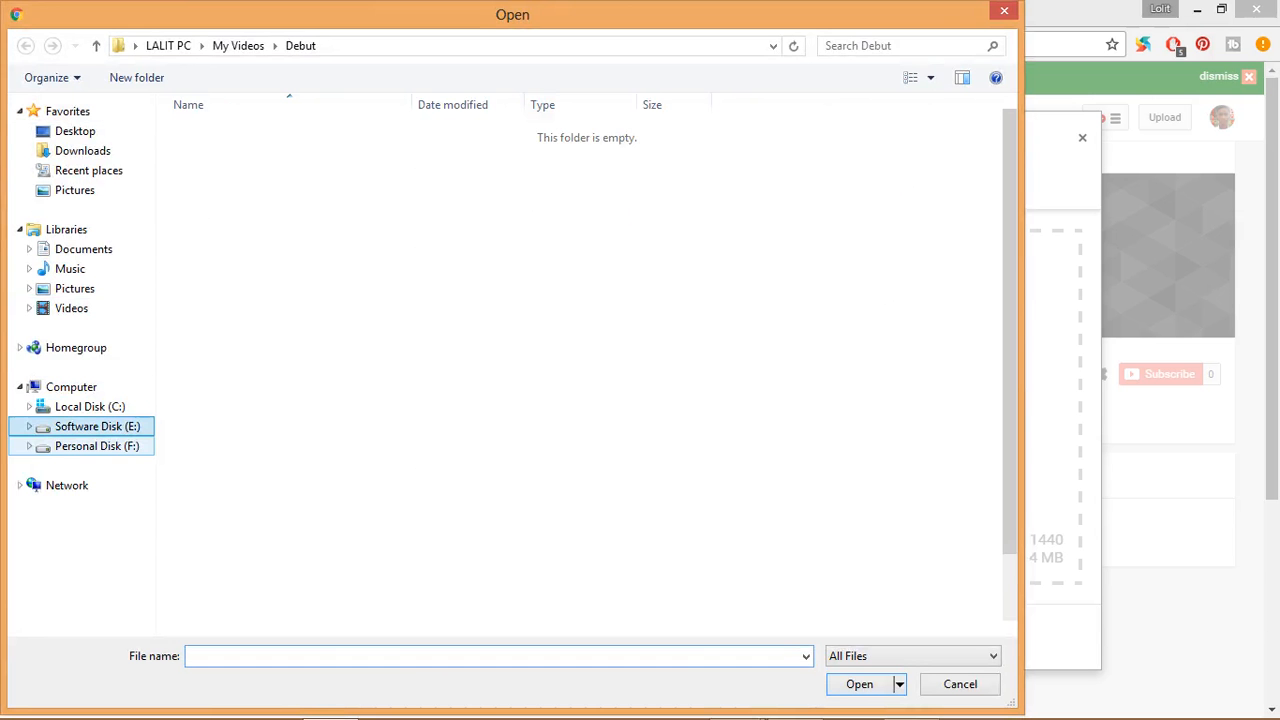
left_click(97, 446)
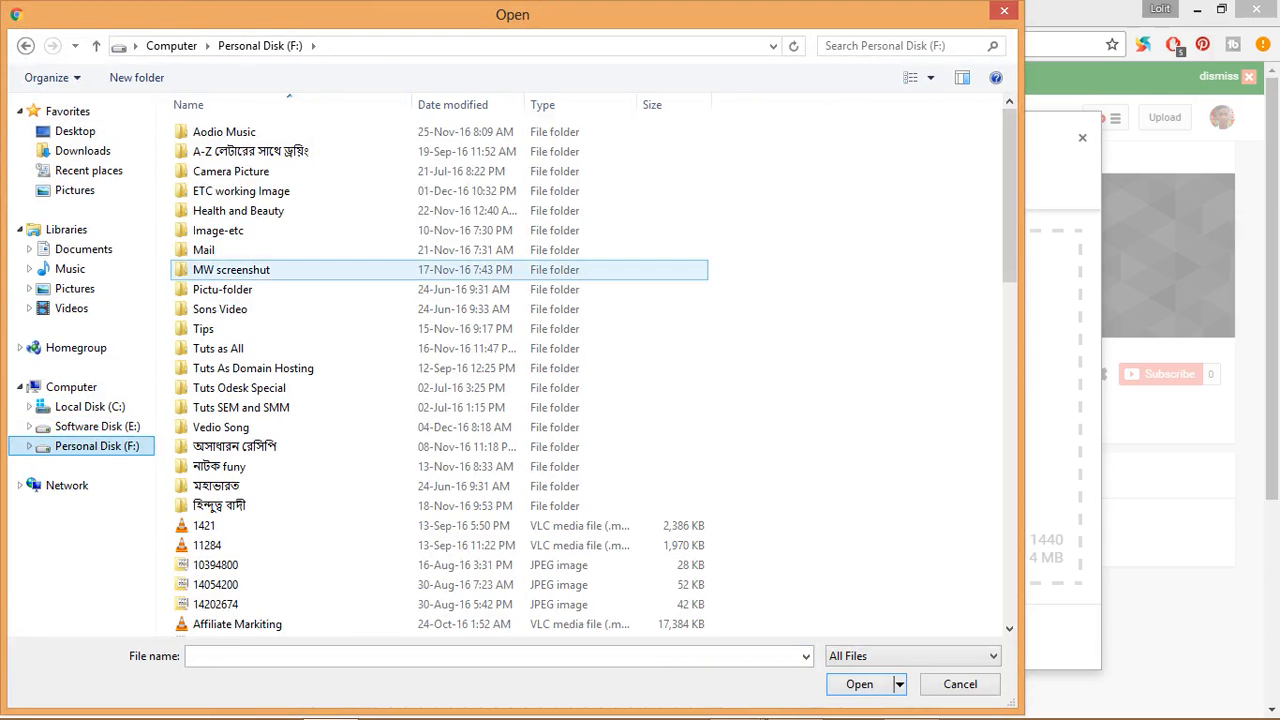
left_click(241, 191)
double_click(241, 191)
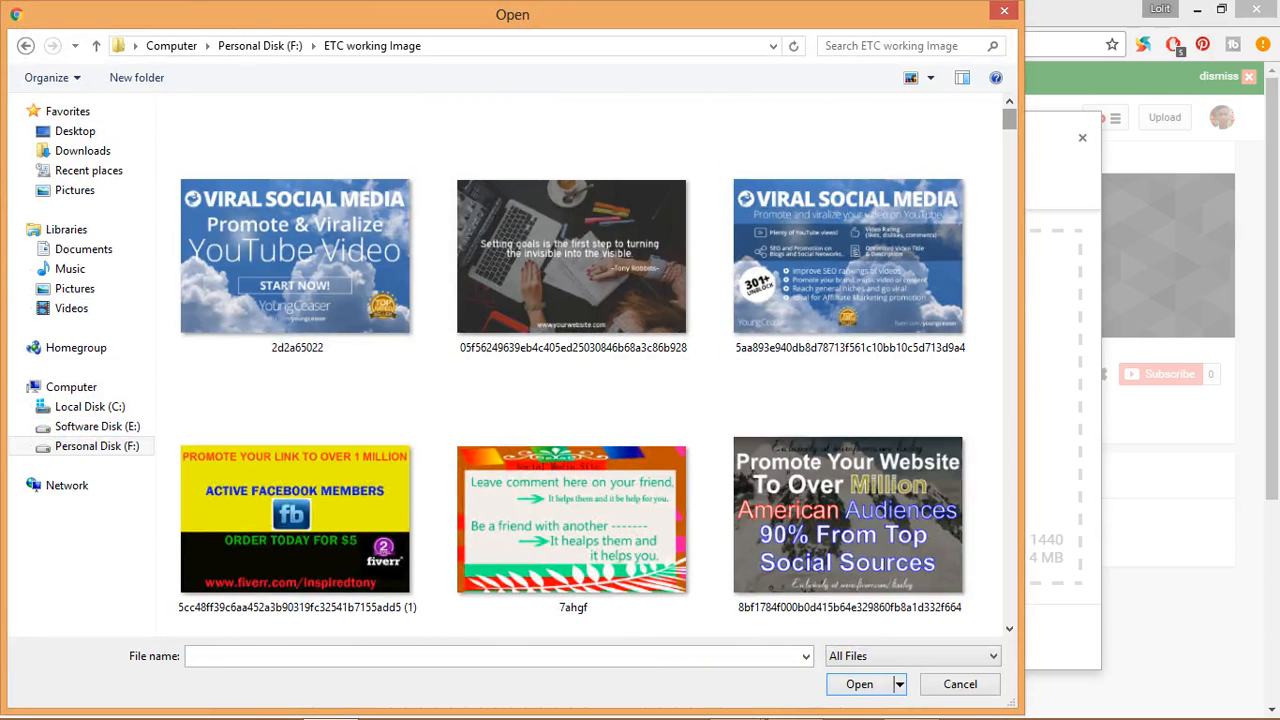
- Try to upload the iDay4-gears picture from the ETC working Image folder as the channel art
scroll(590, 360, "down", 5)
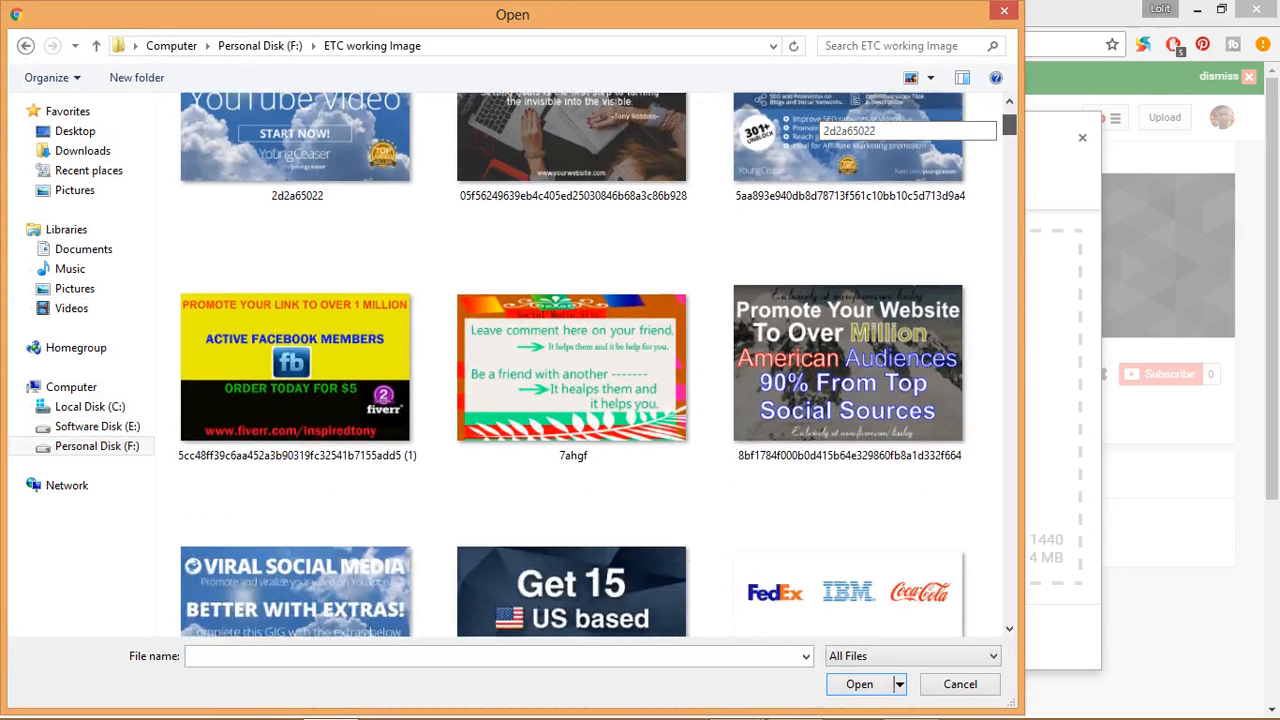
scroll(590, 360, "down", 5)
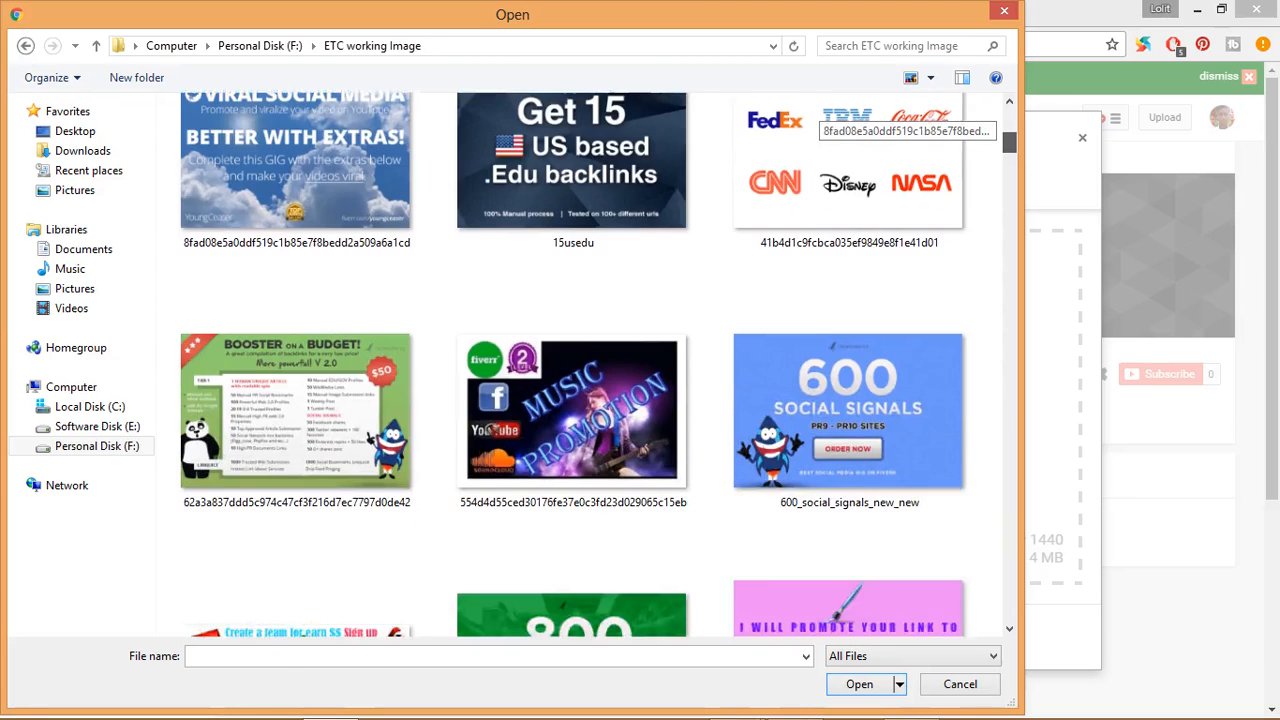
scroll(590, 365, "down", 5)
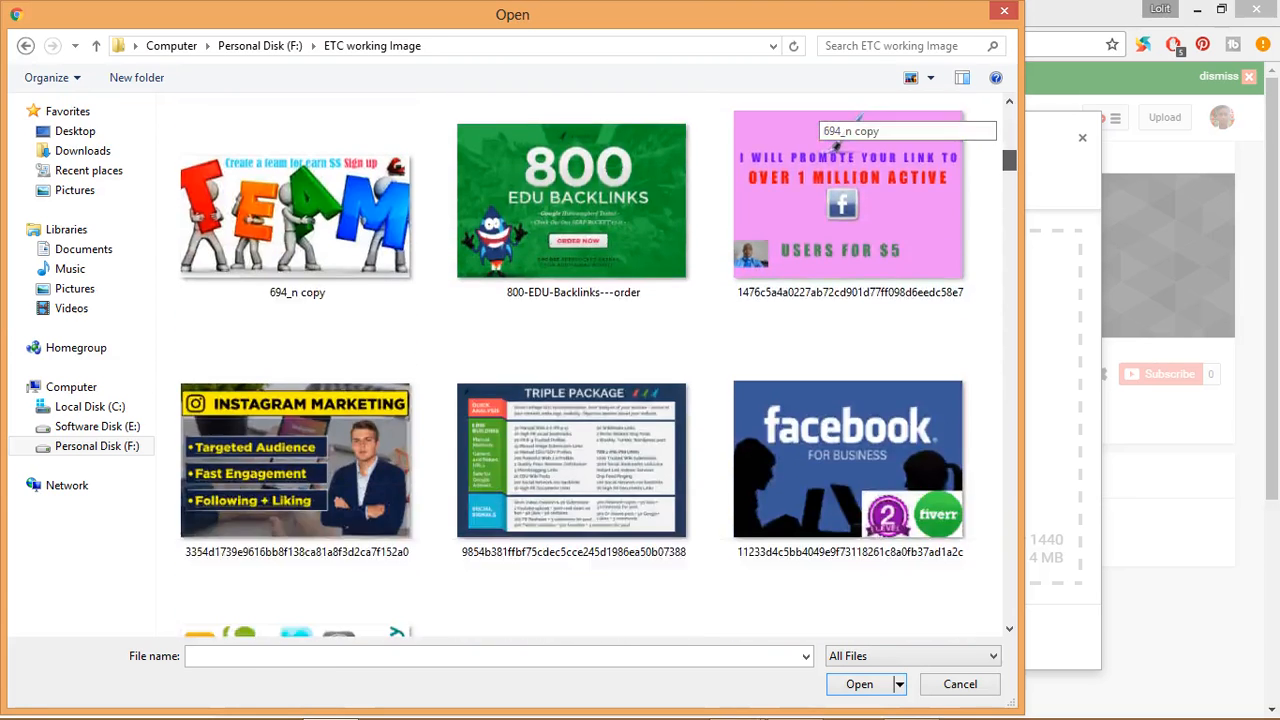
scroll(590, 365, "down", 4)
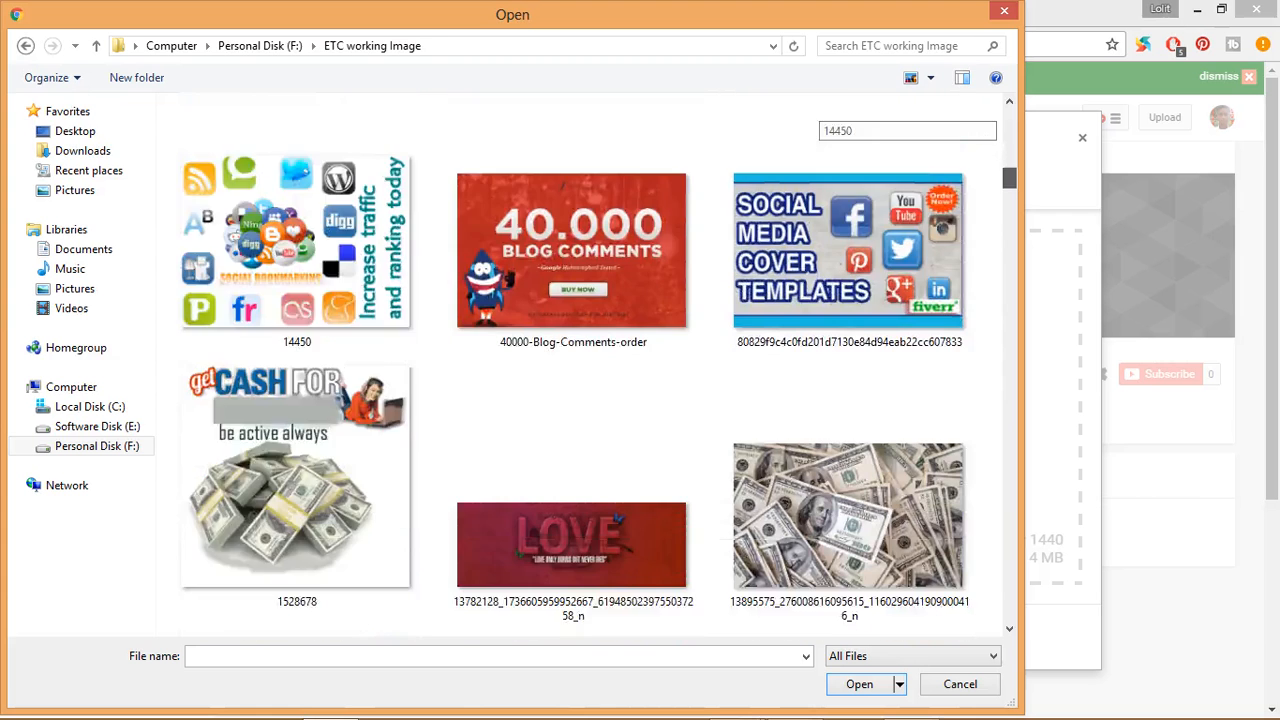
scroll(590, 365, "down", 3)
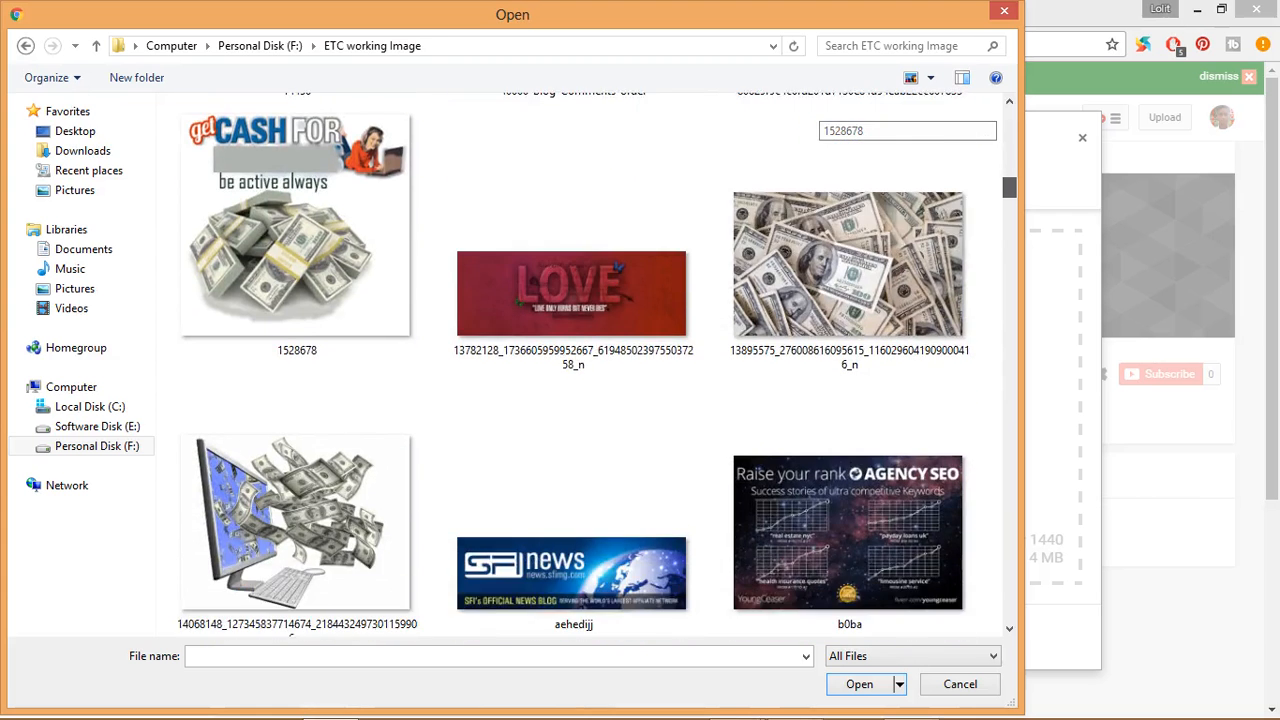
scroll(590, 365, "down", 4)
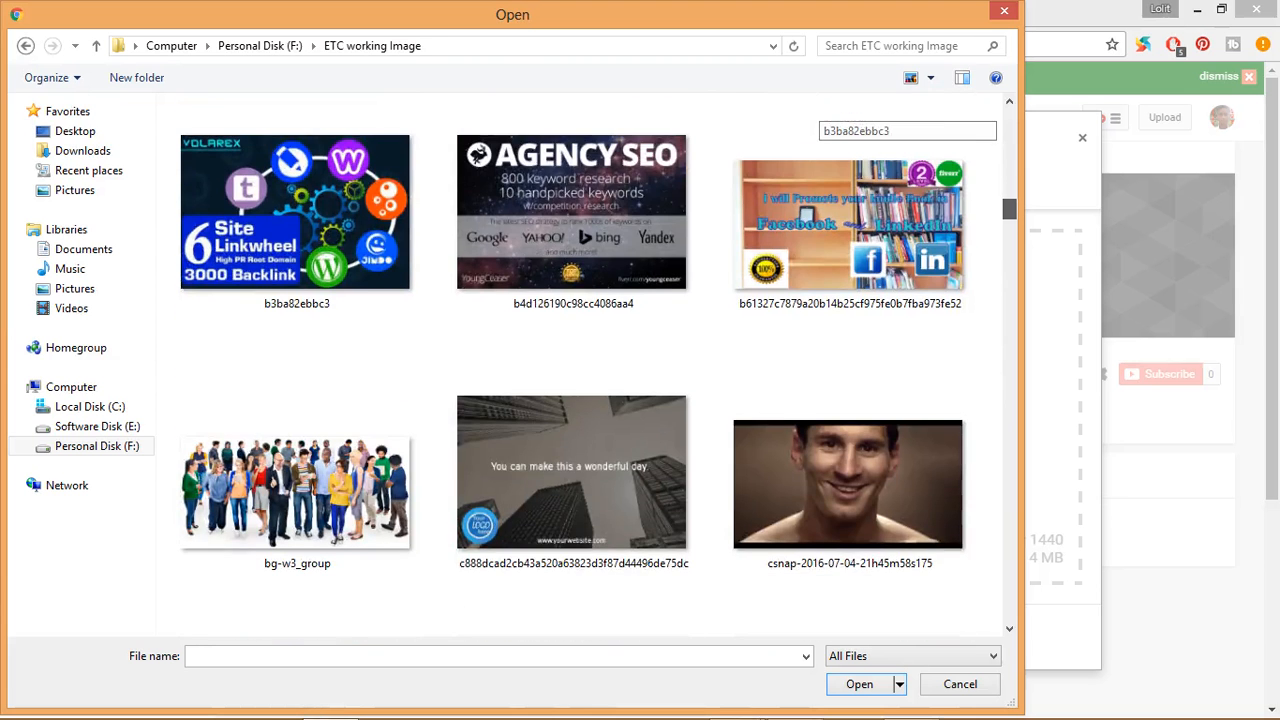
scroll(590, 365, "down", 2)
scroll(295, 350, "down", 3)
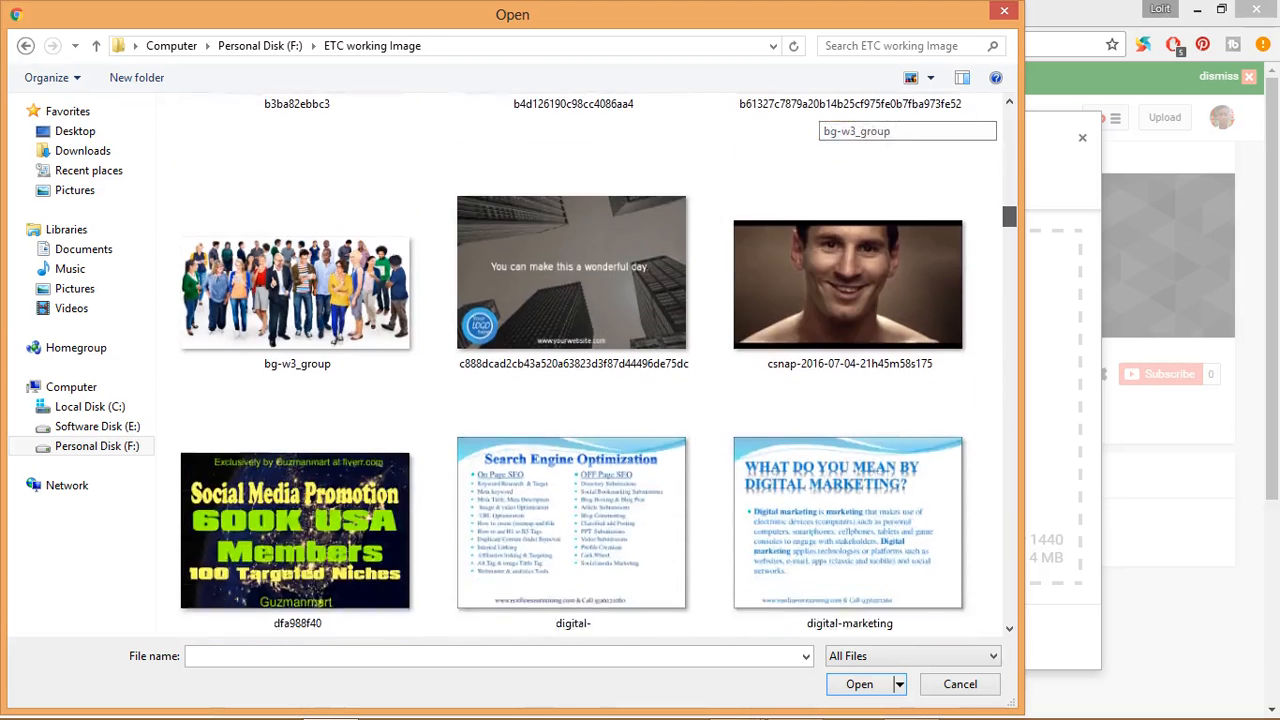
scroll(590, 365, "down", 1)
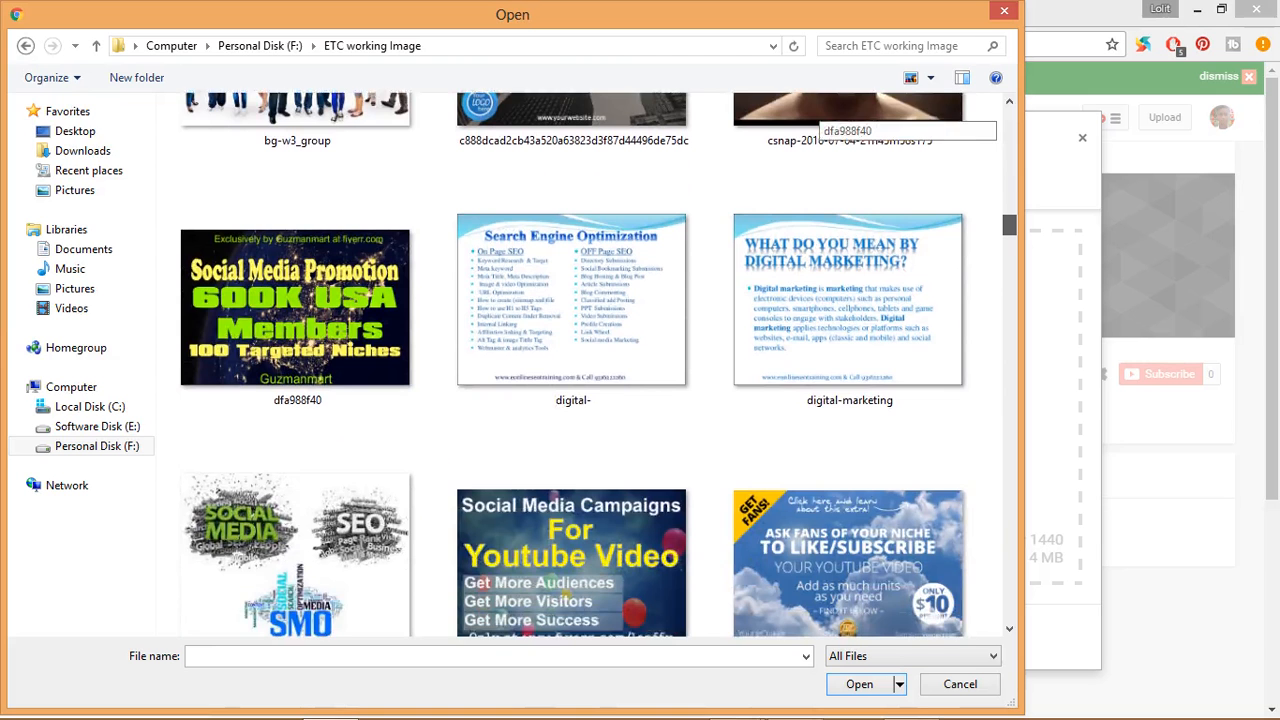
scroll(599, 364, "down", 1)
scroll(590, 365, "down", 8)
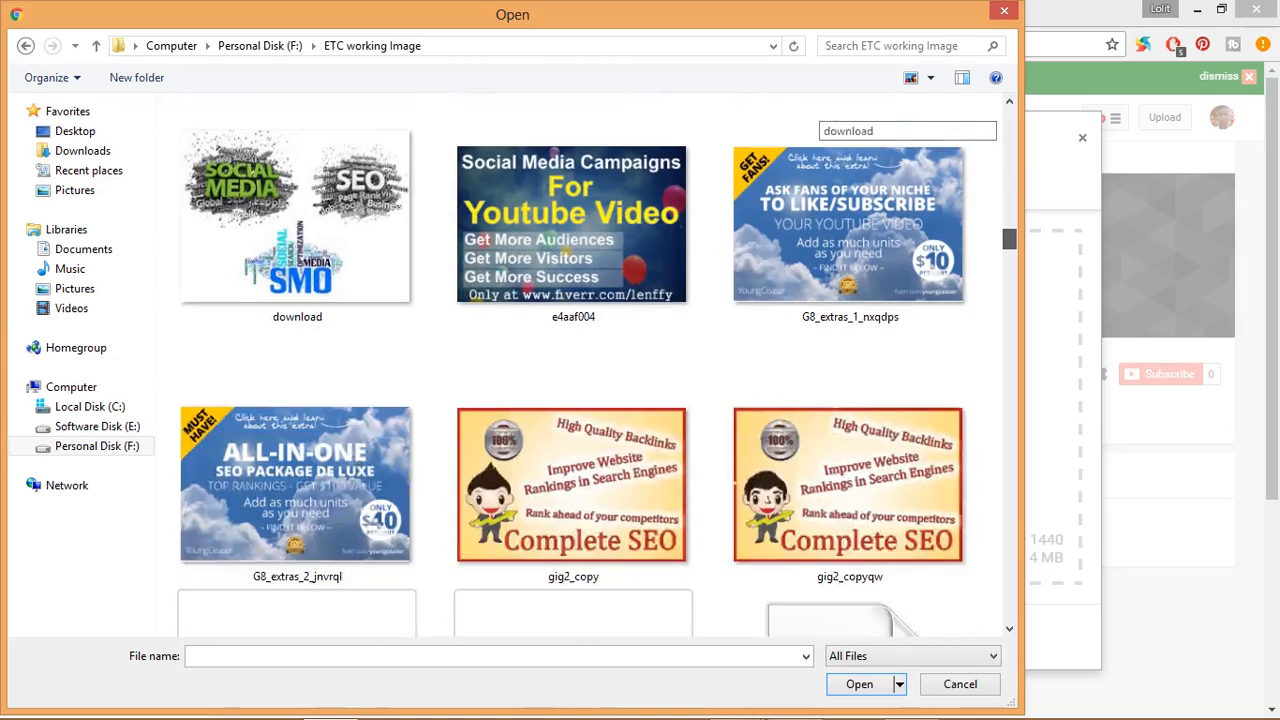
scroll(572, 365, "down", 1)
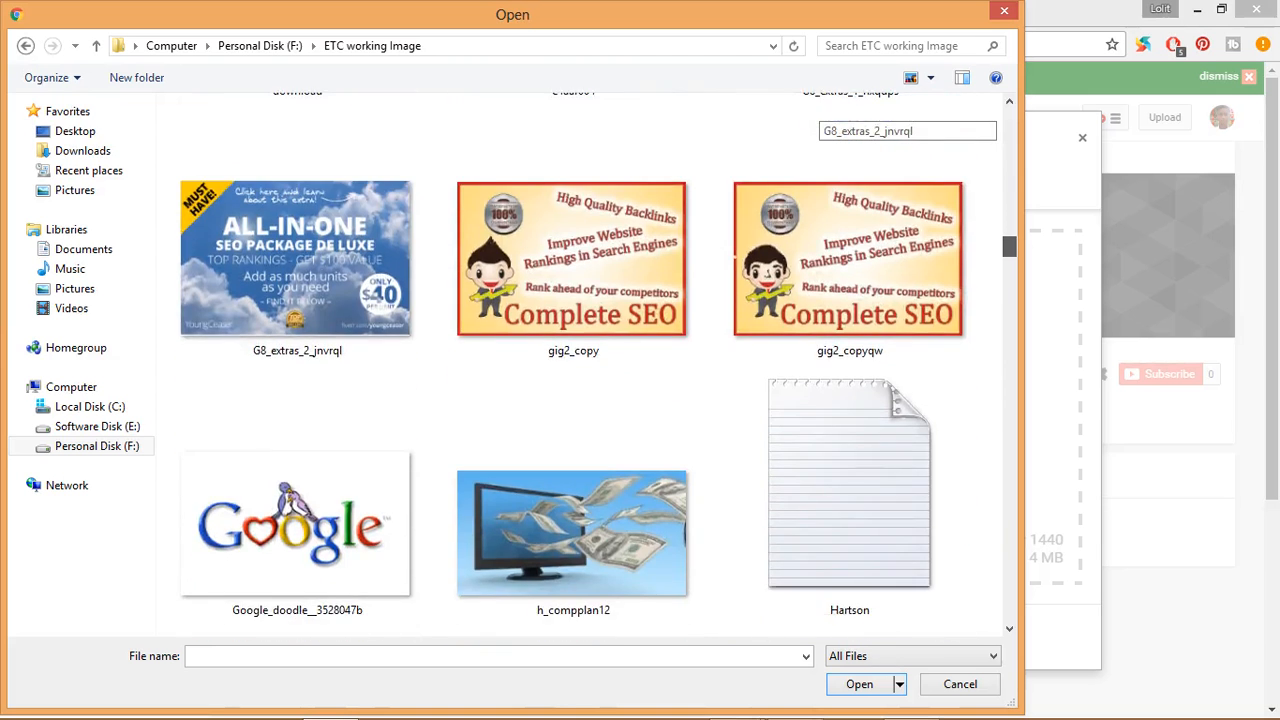
scroll(590, 365, "down", 3)
scroll(590, 365, "down", 2)
scroll(590, 365, "down", 5)
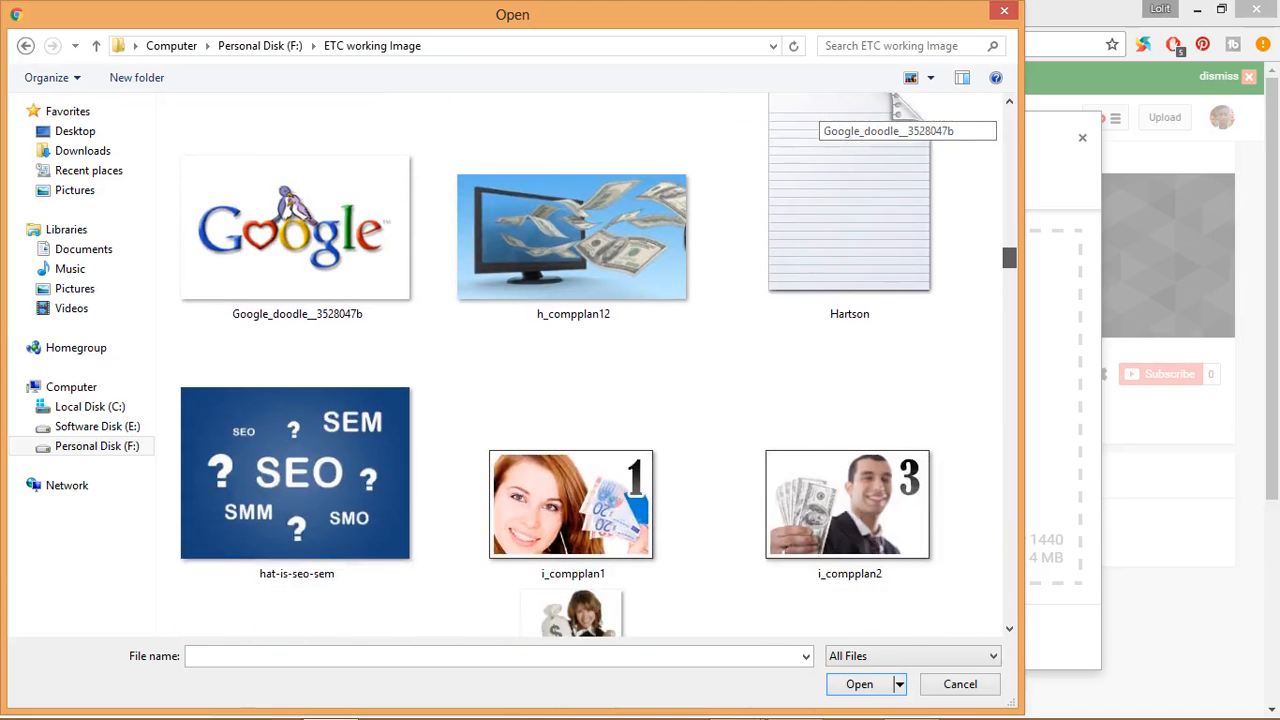
scroll(590, 365, "down", 1)
scroll(590, 365, "down", 10)
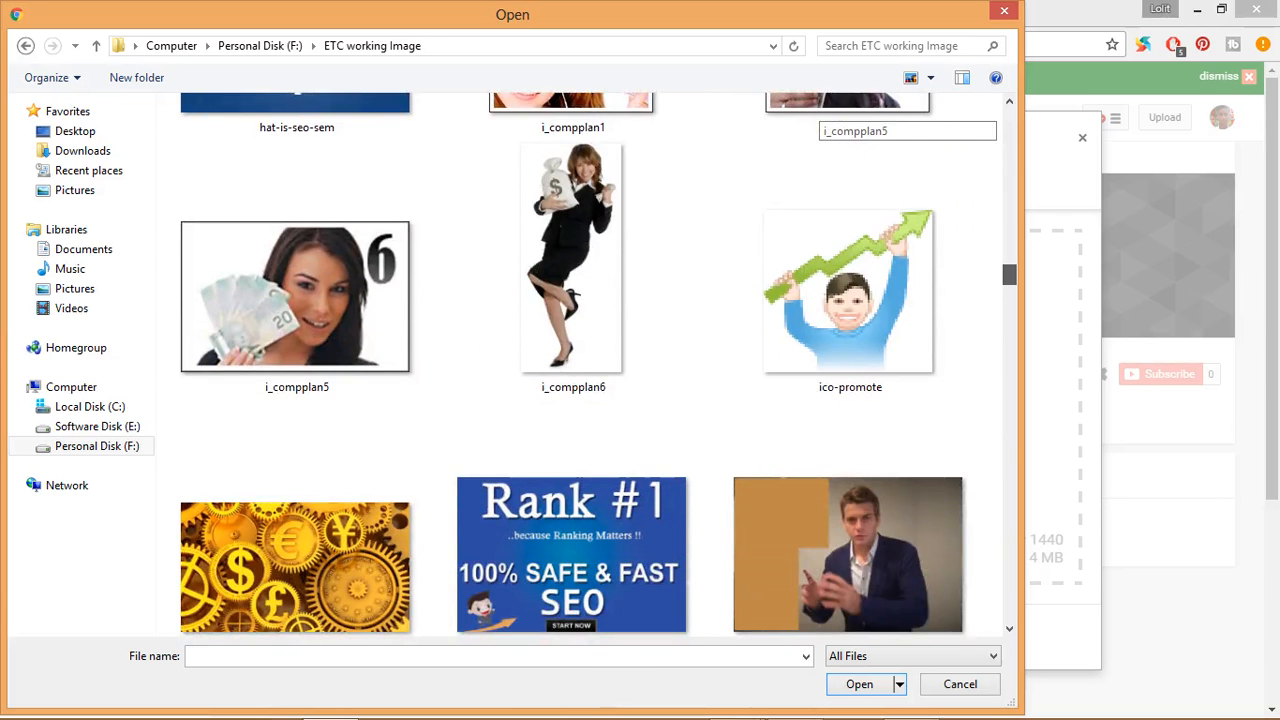
scroll(590, 365, "down", 5)
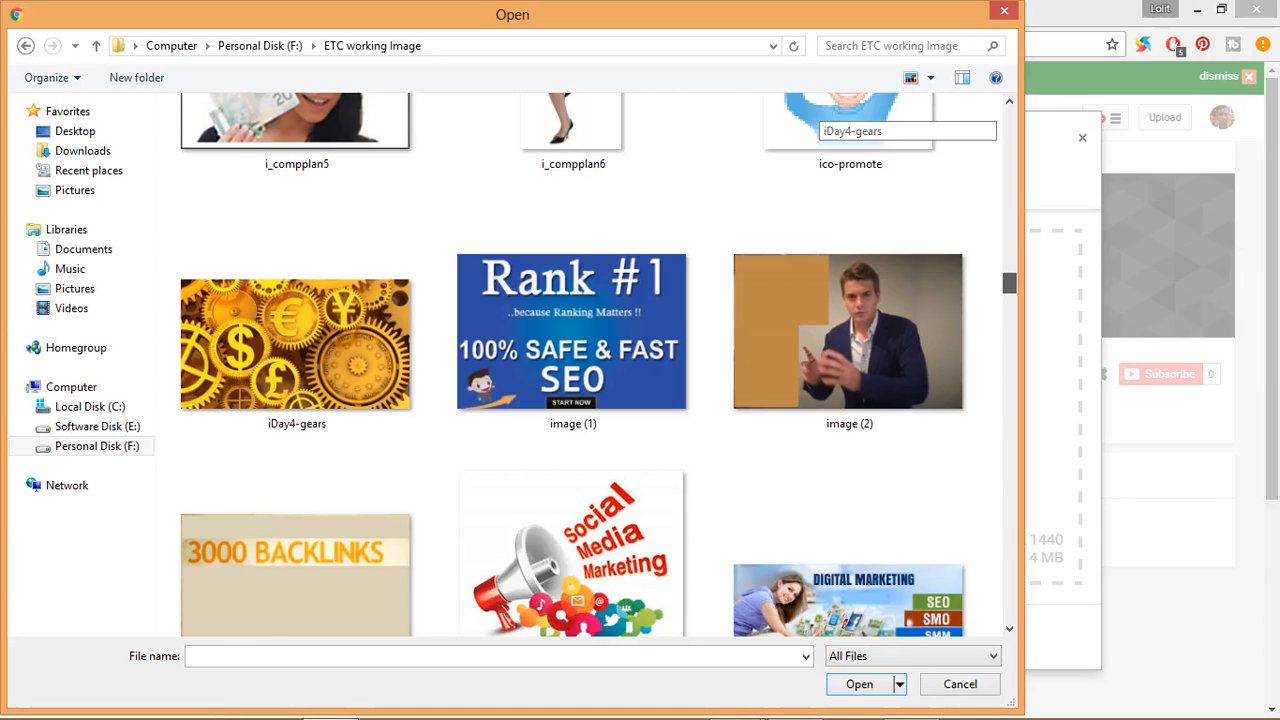
left_click_drag(1009, 283, 1009, 284)
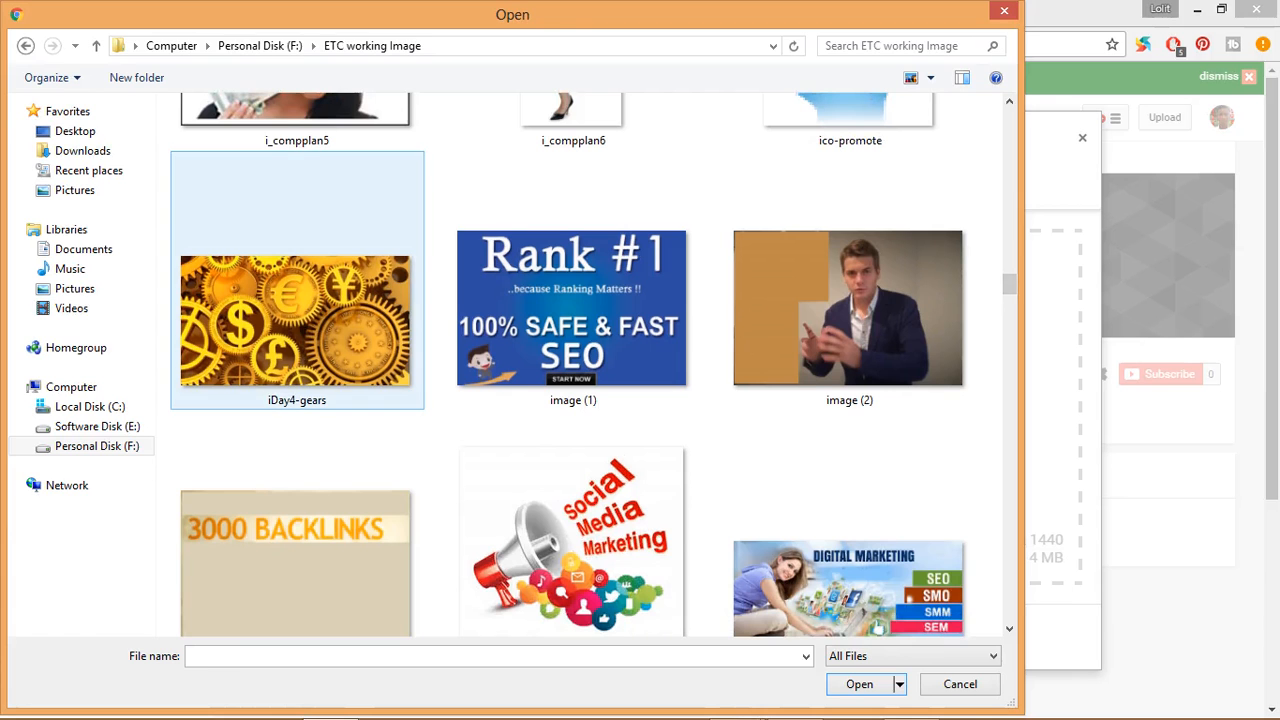
double_click(295, 300)
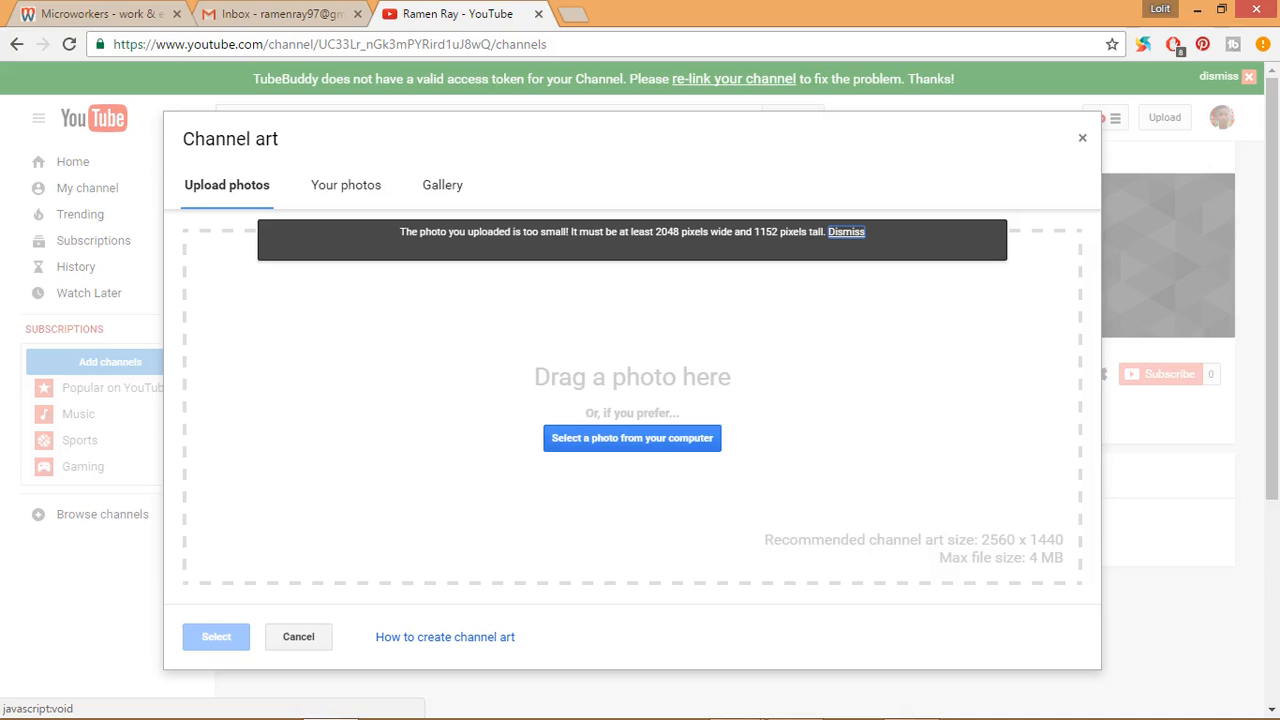
- Launch Adobe Photoshop, dismiss its registration and welcome dialogs, and extend its window to the full screen height
mouse_move(728, 717)
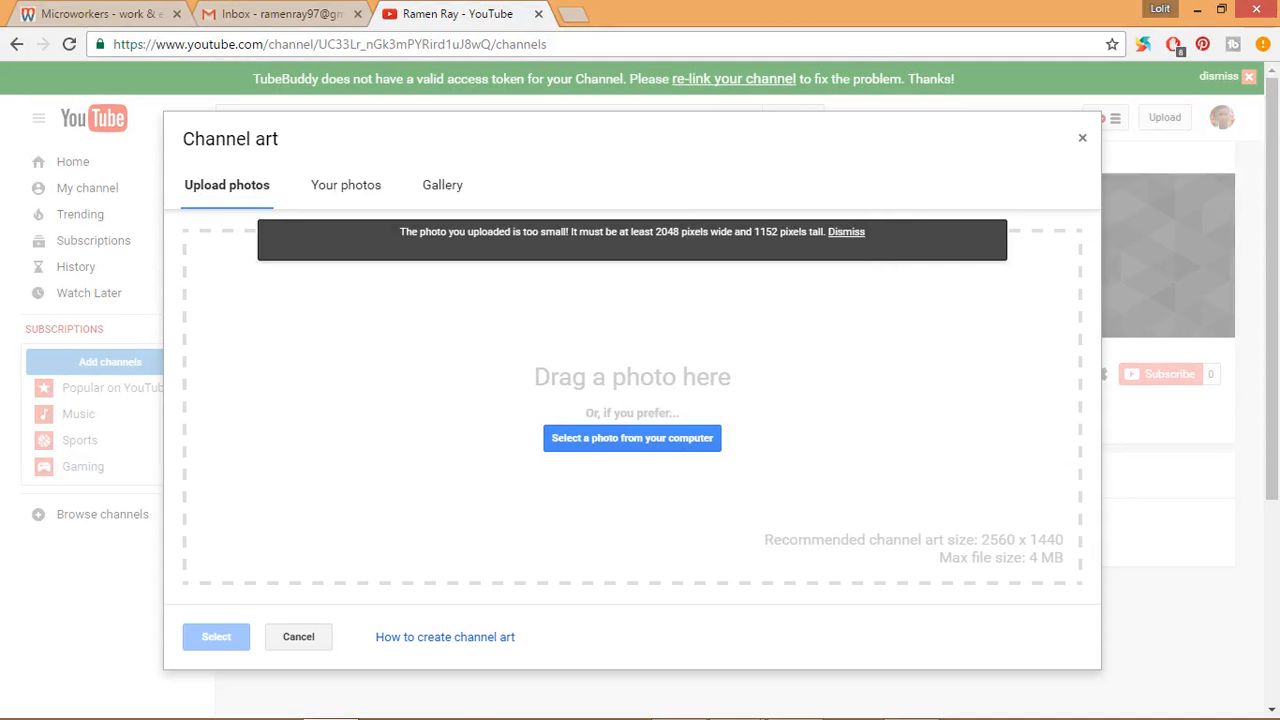
left_click(682, 706)
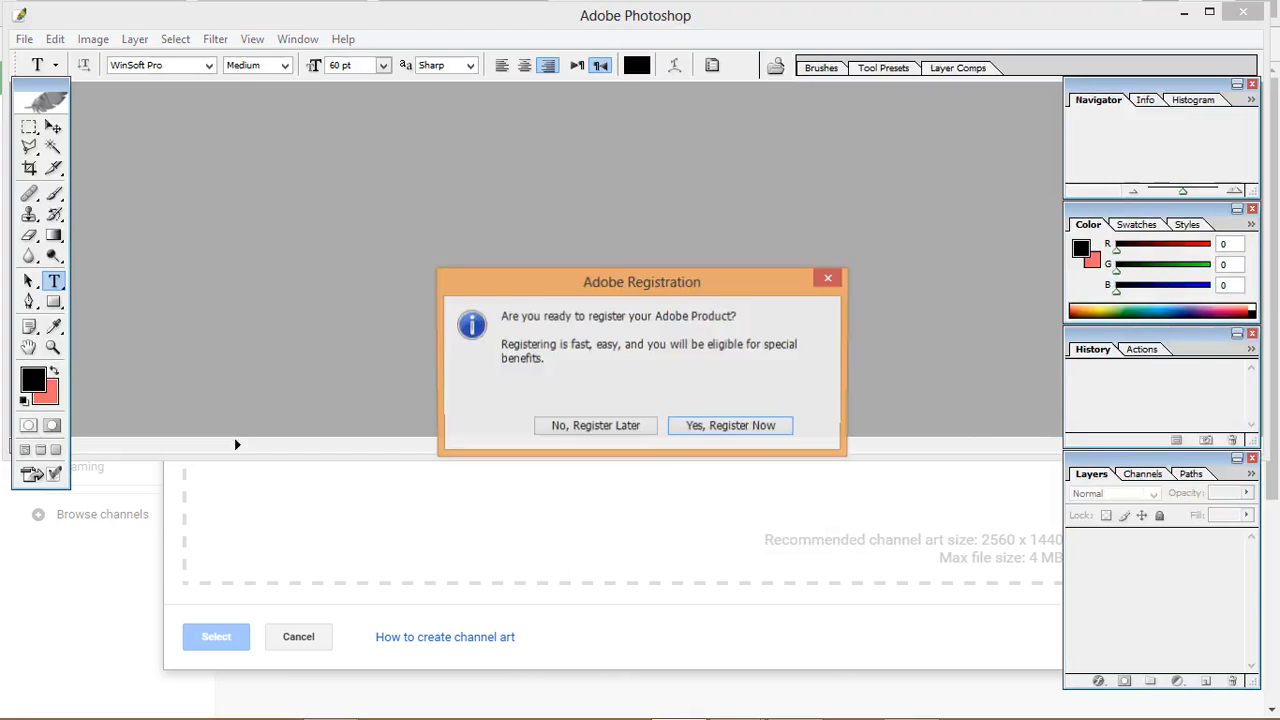
left_click(595, 425)
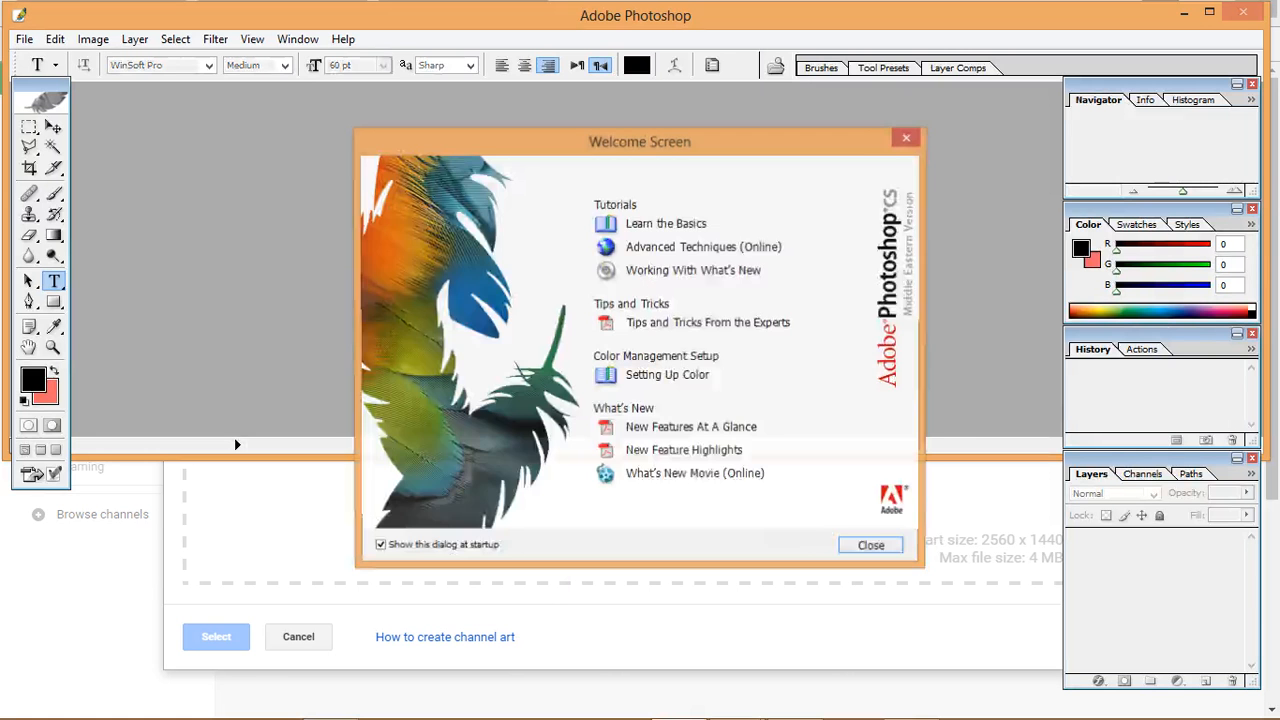
left_click(873, 547)
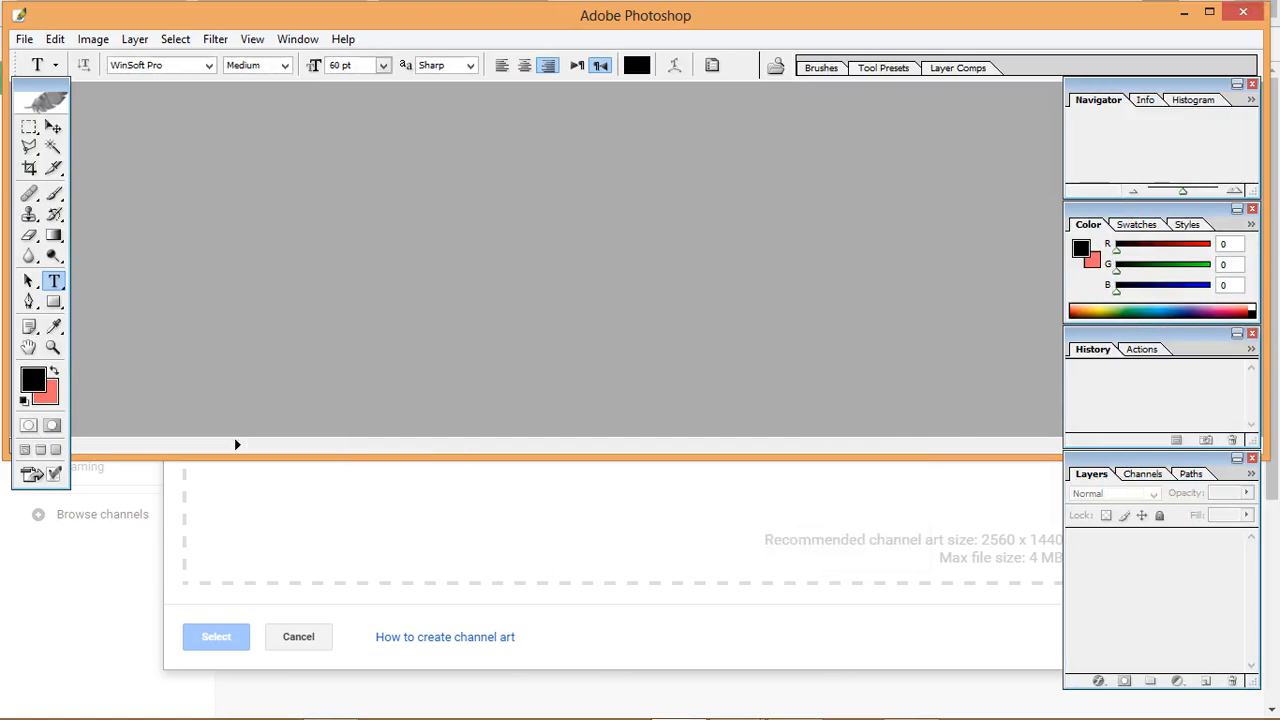
left_click_drag(867, 697, 868, 718)
- Start opening an image file in Photoshop and browse to the ETC working Image folder on Personal Disk (F:)
left_click(24, 38)
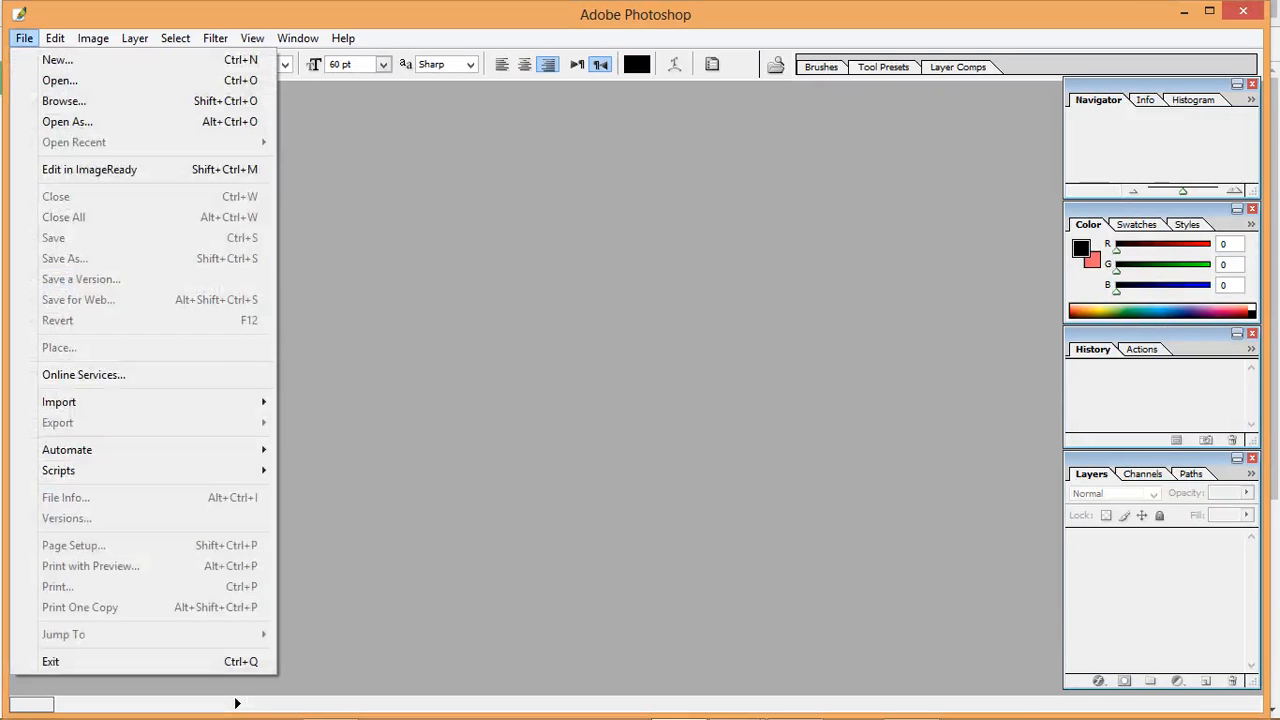
left_click(60, 80)
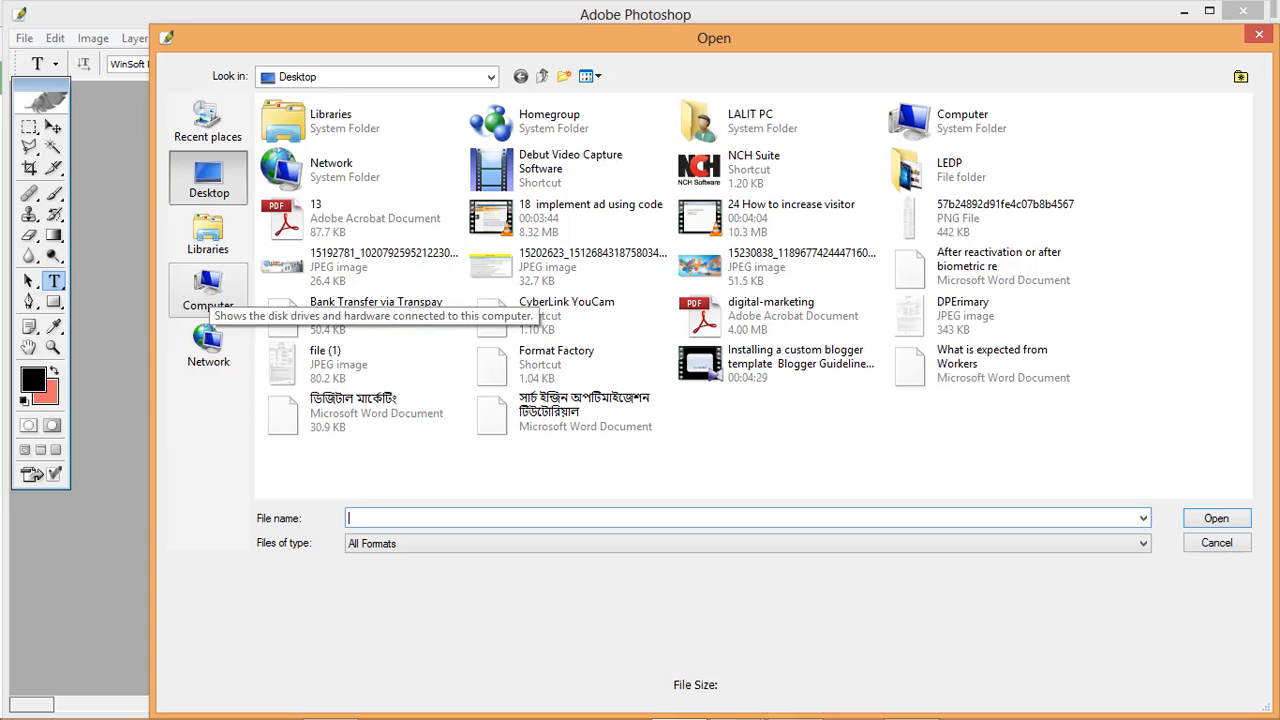
left_click(208, 290)
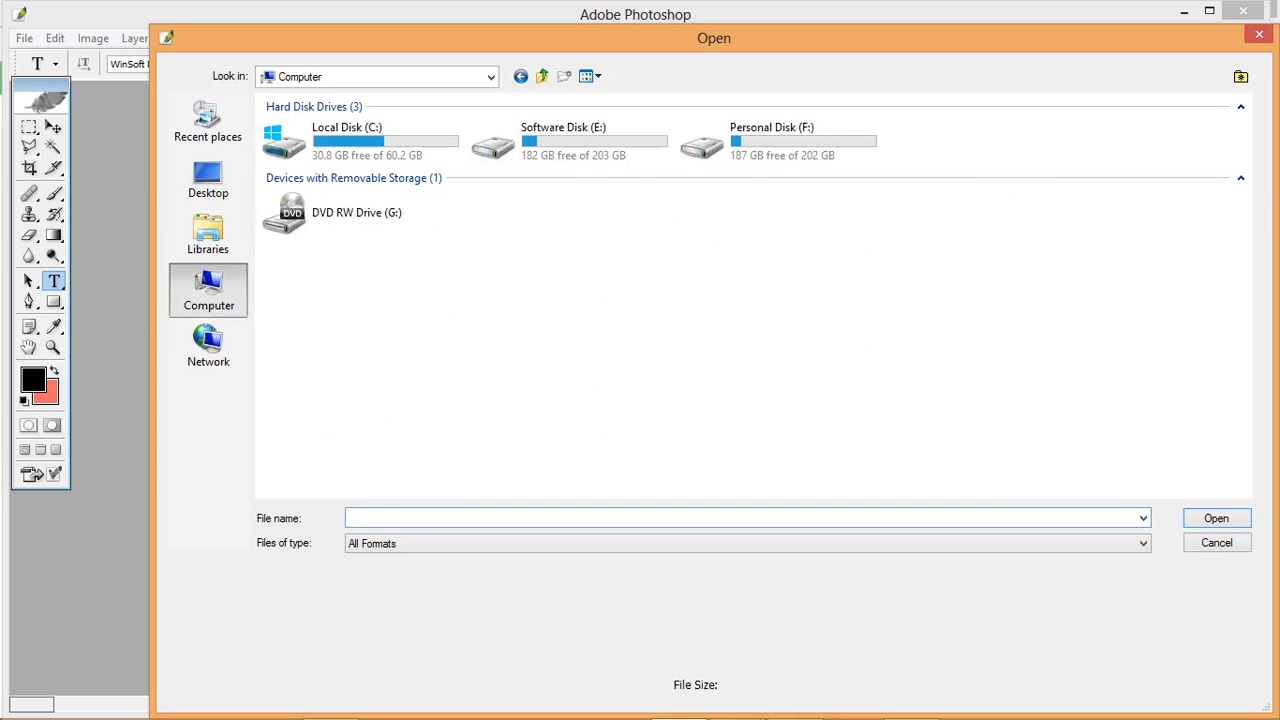
double_click(765, 150)
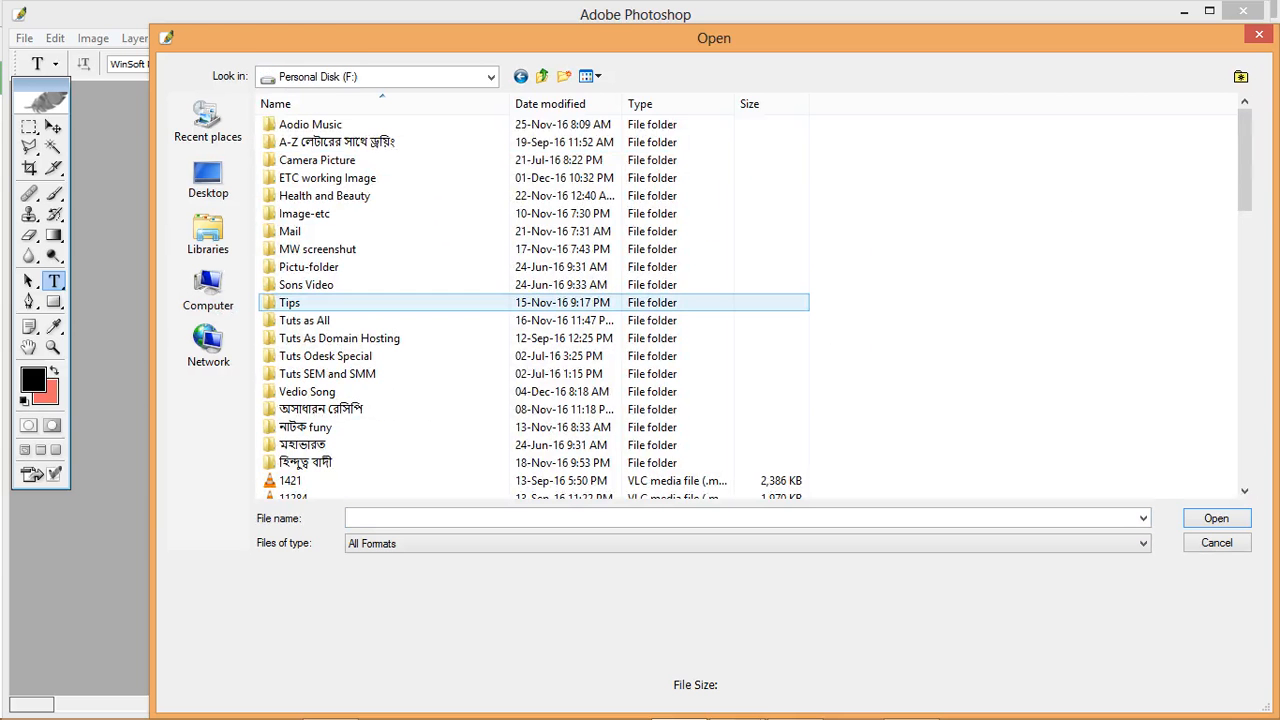
left_click(328, 178)
double_click(328, 178)
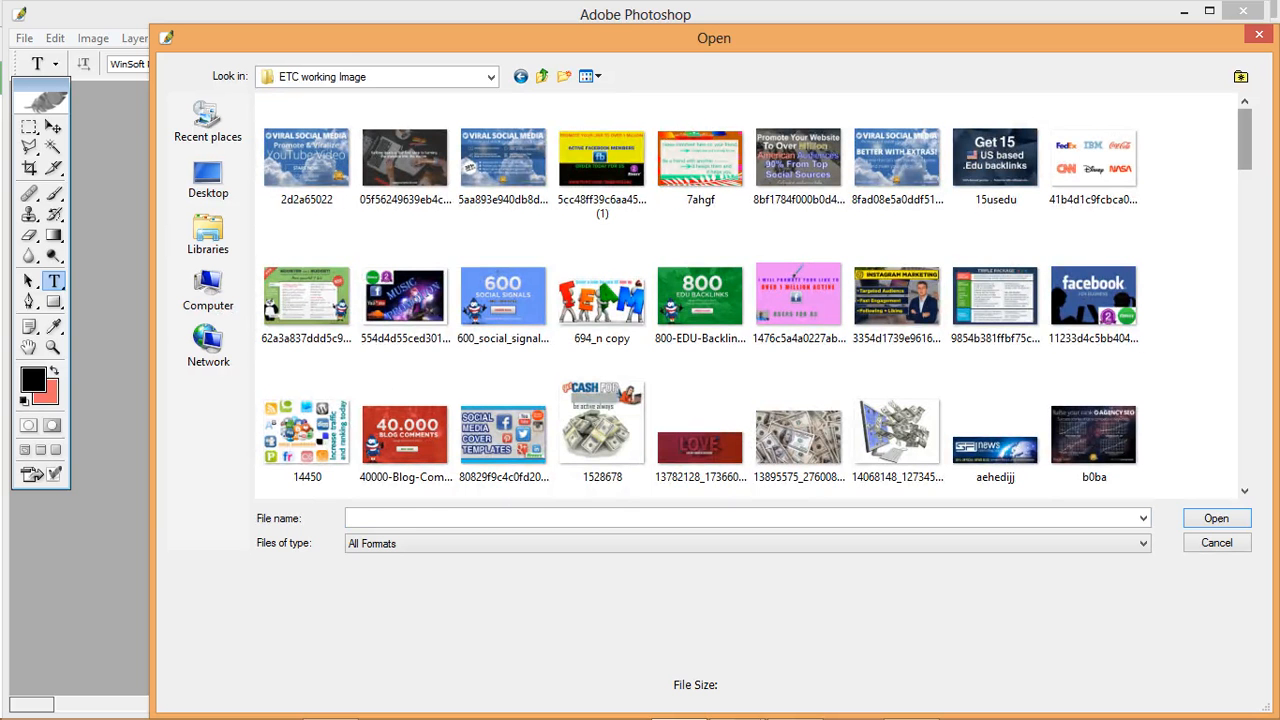
- Look through the ETC working Image thumbnails for a suitable channel art picture, and close the Open dialog without choosing a file
scroll(893, 362, "down", 5)
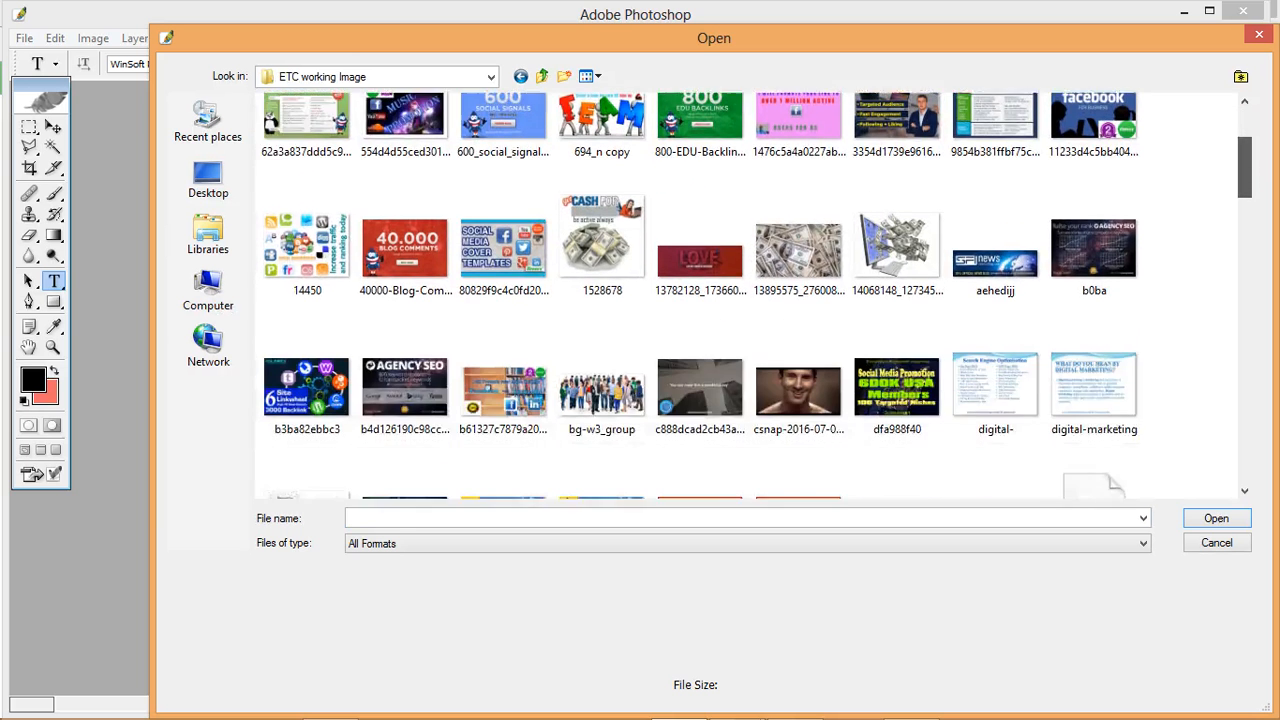
scroll(758, 295, "down", 3)
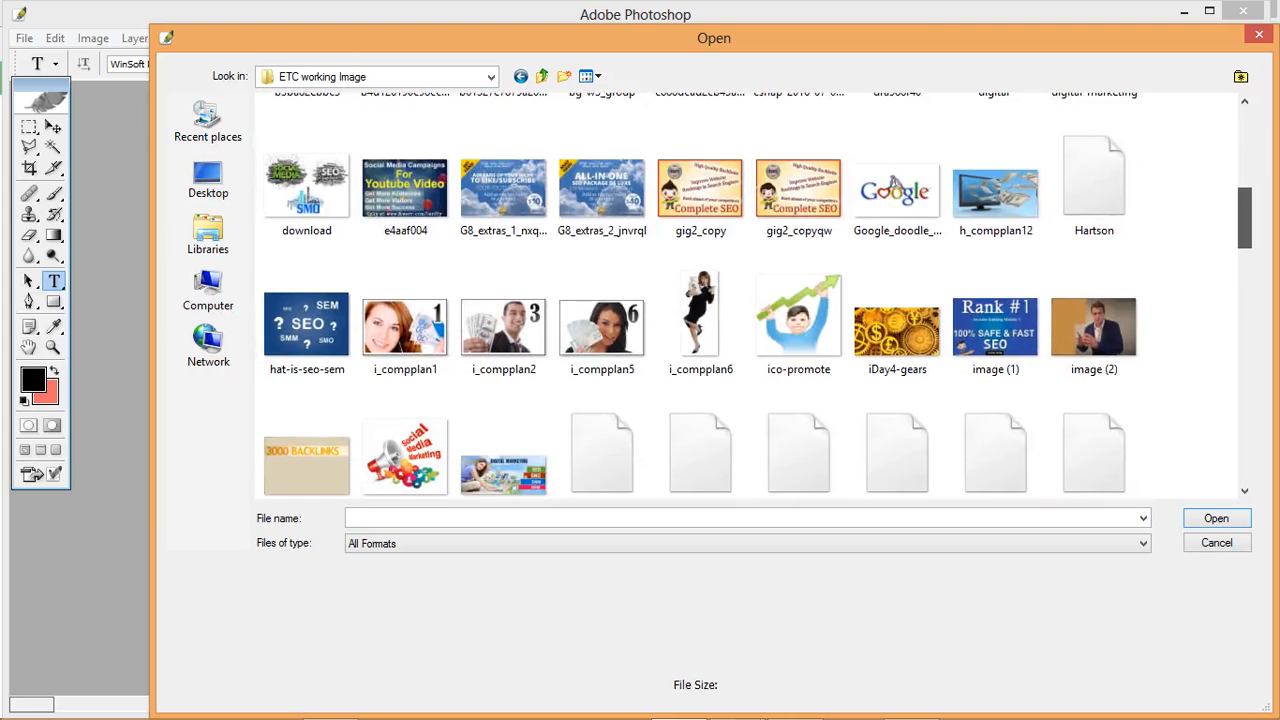
scroll(758, 295, "down", 4)
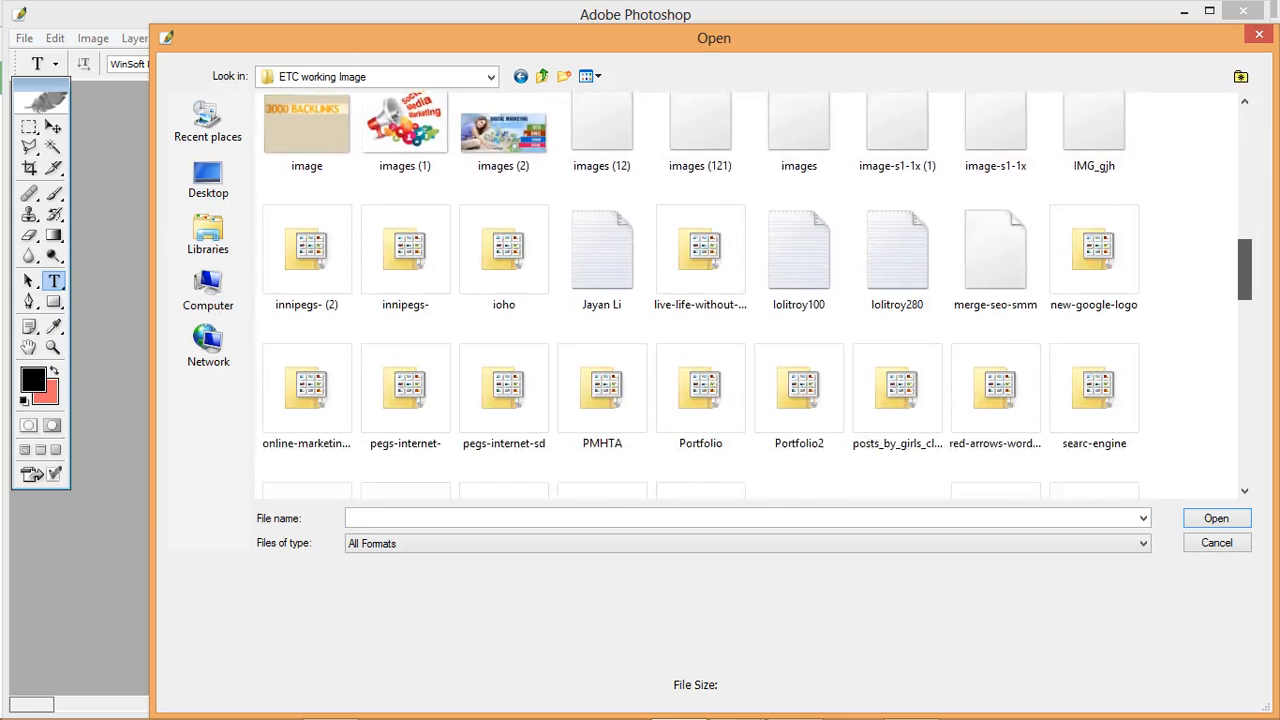
scroll(758, 295, "down", 3)
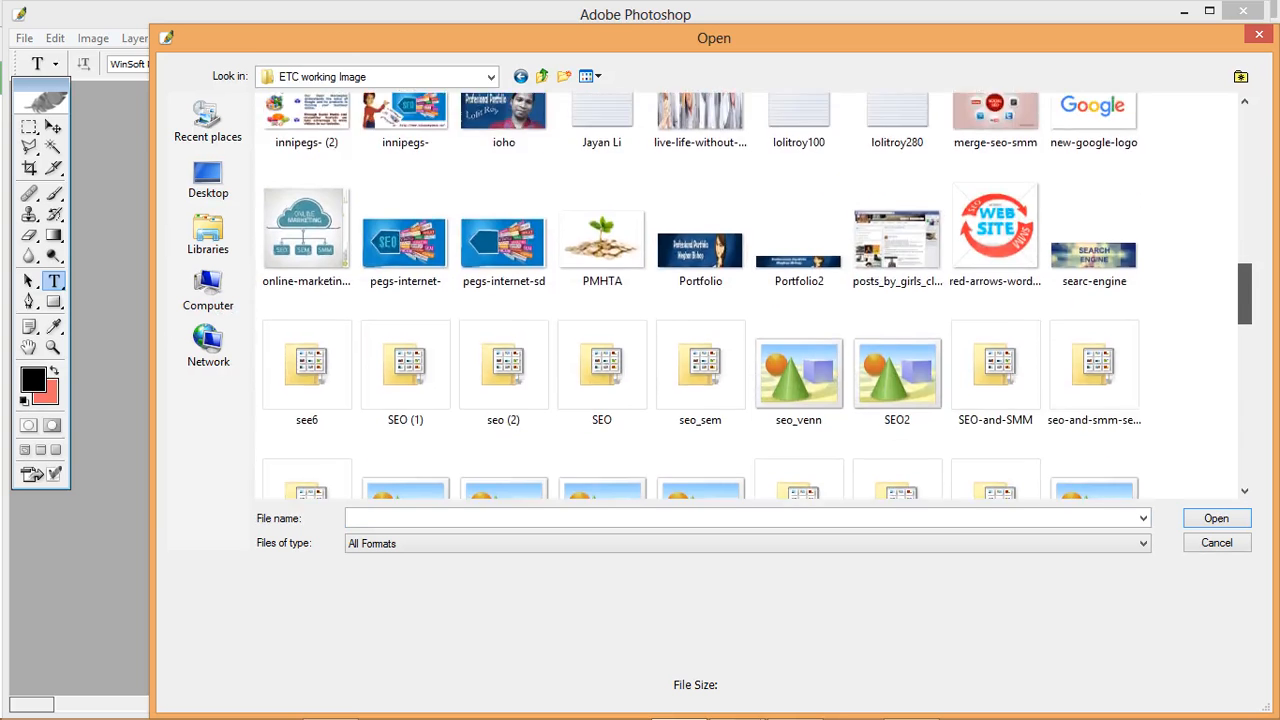
scroll(745, 297, "down", 3)
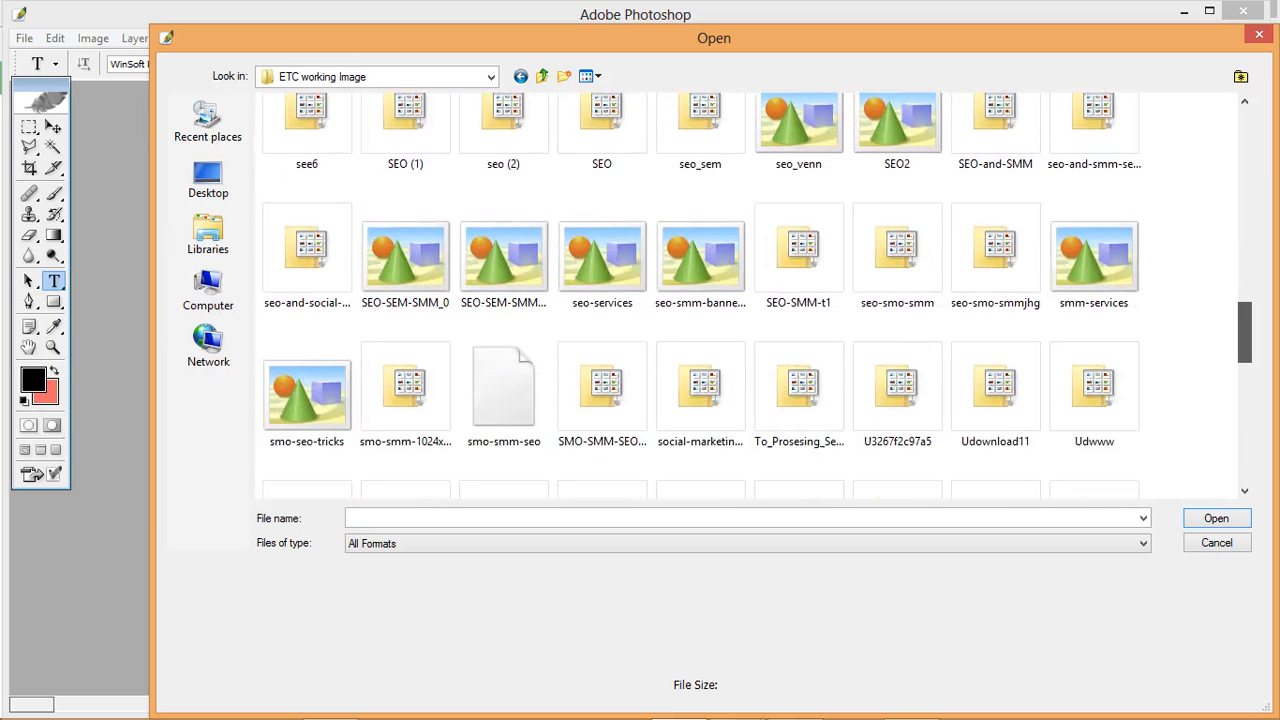
scroll(700, 295, "down", 4)
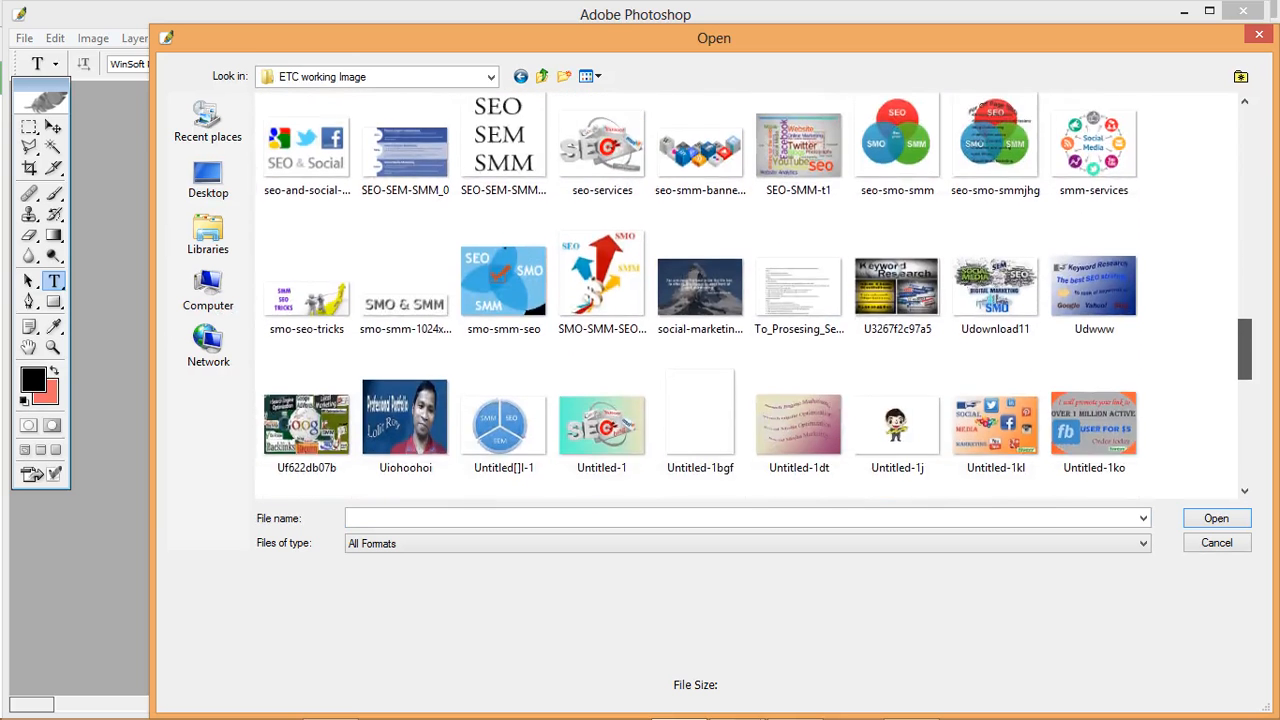
scroll(700, 295, "down", 3)
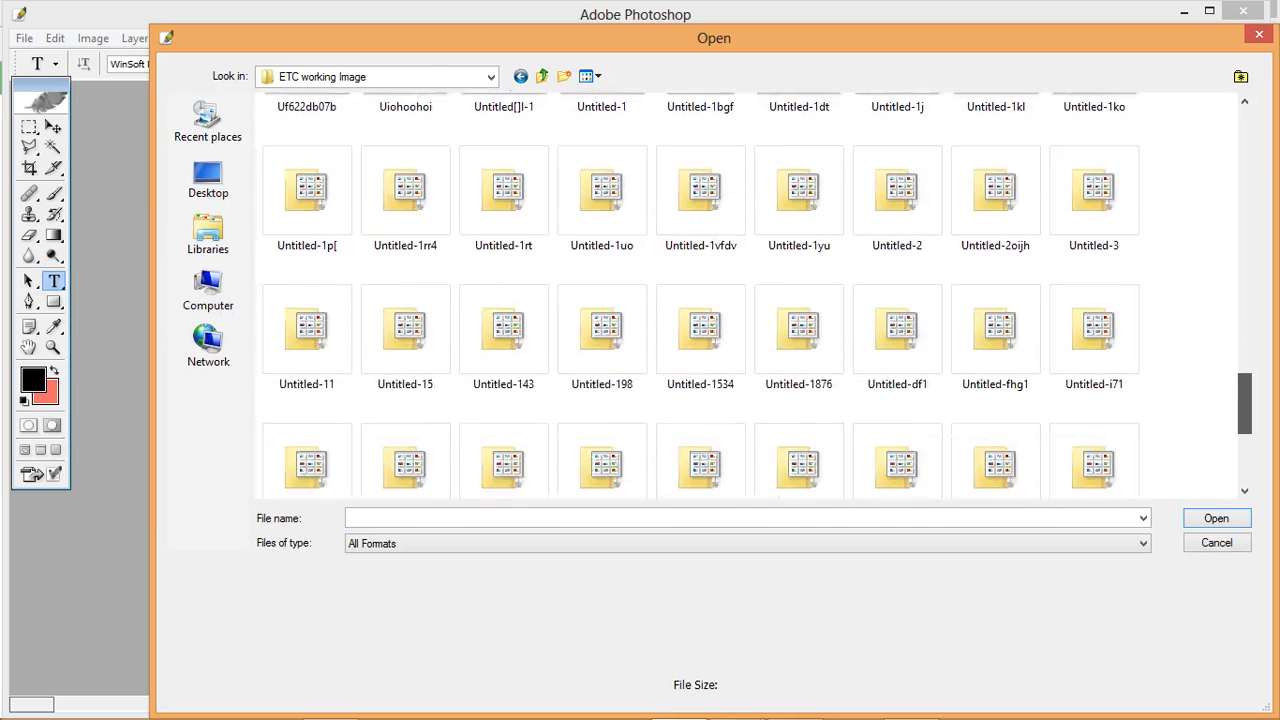
scroll(700, 295, "down", 3)
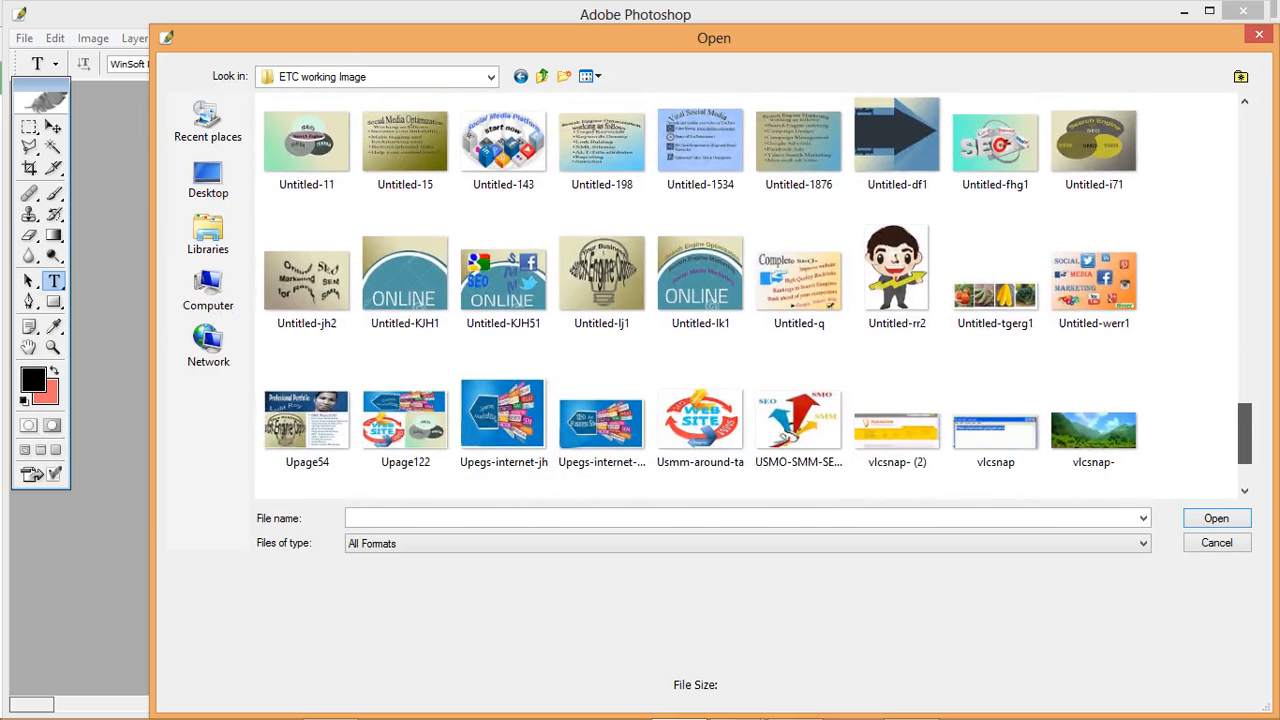
scroll(700, 295, "down", 3)
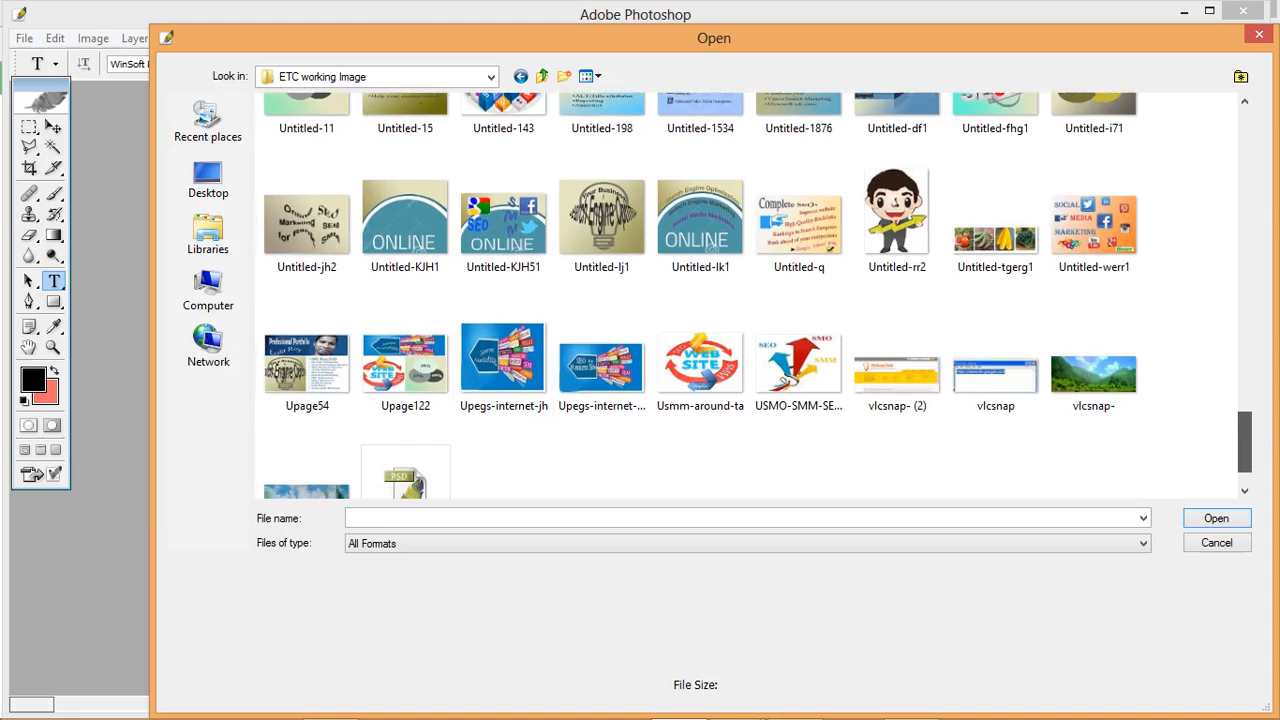
scroll(700, 295, "up", 3)
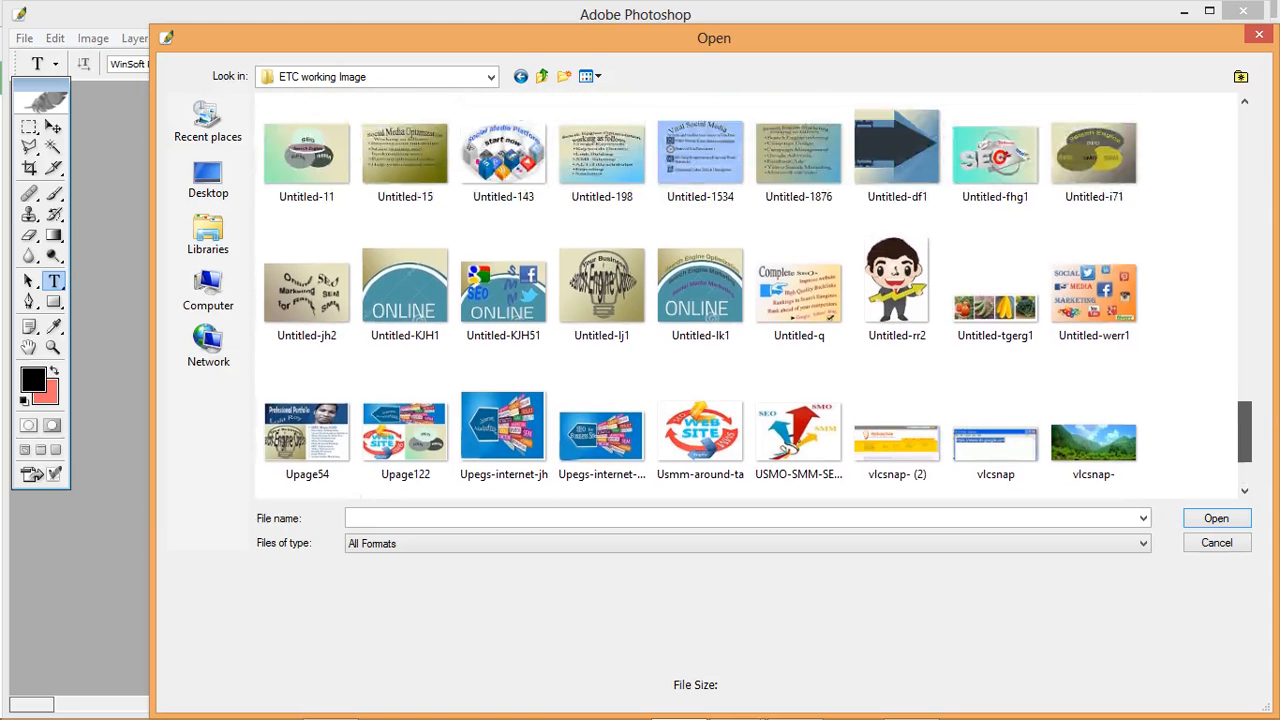
scroll(700, 295, "up", 1)
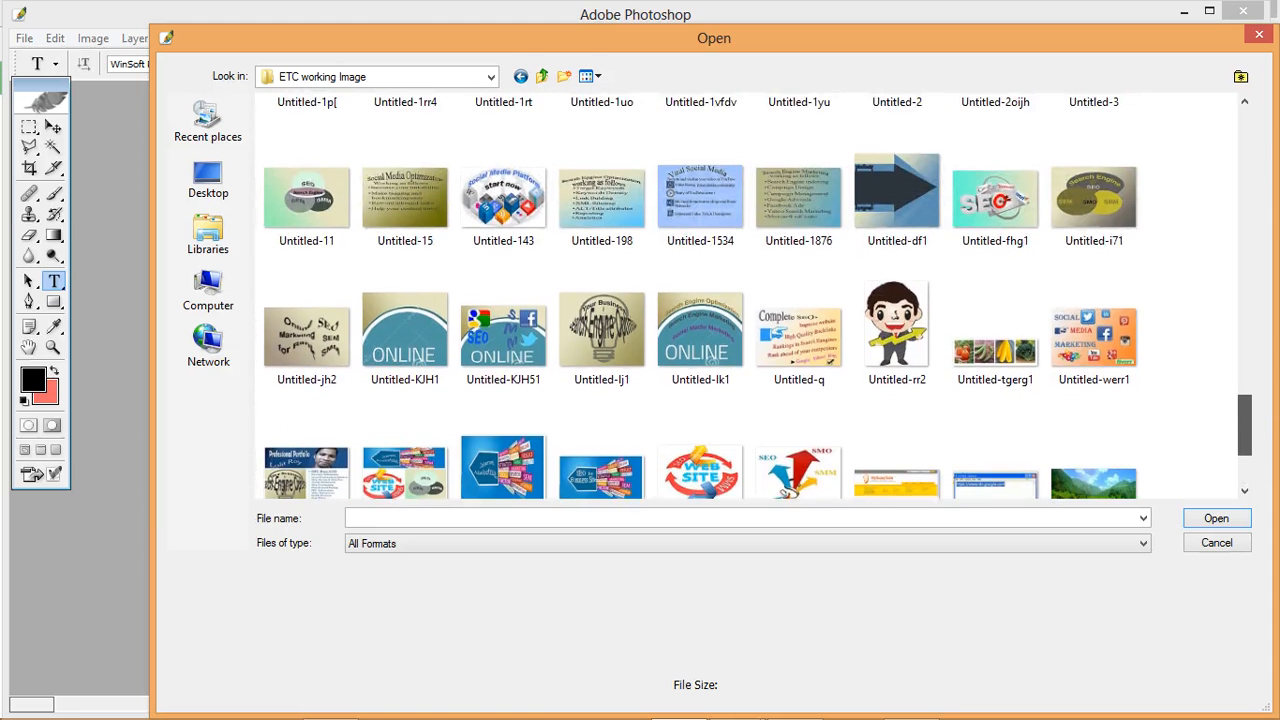
scroll(700, 295, "up", 4)
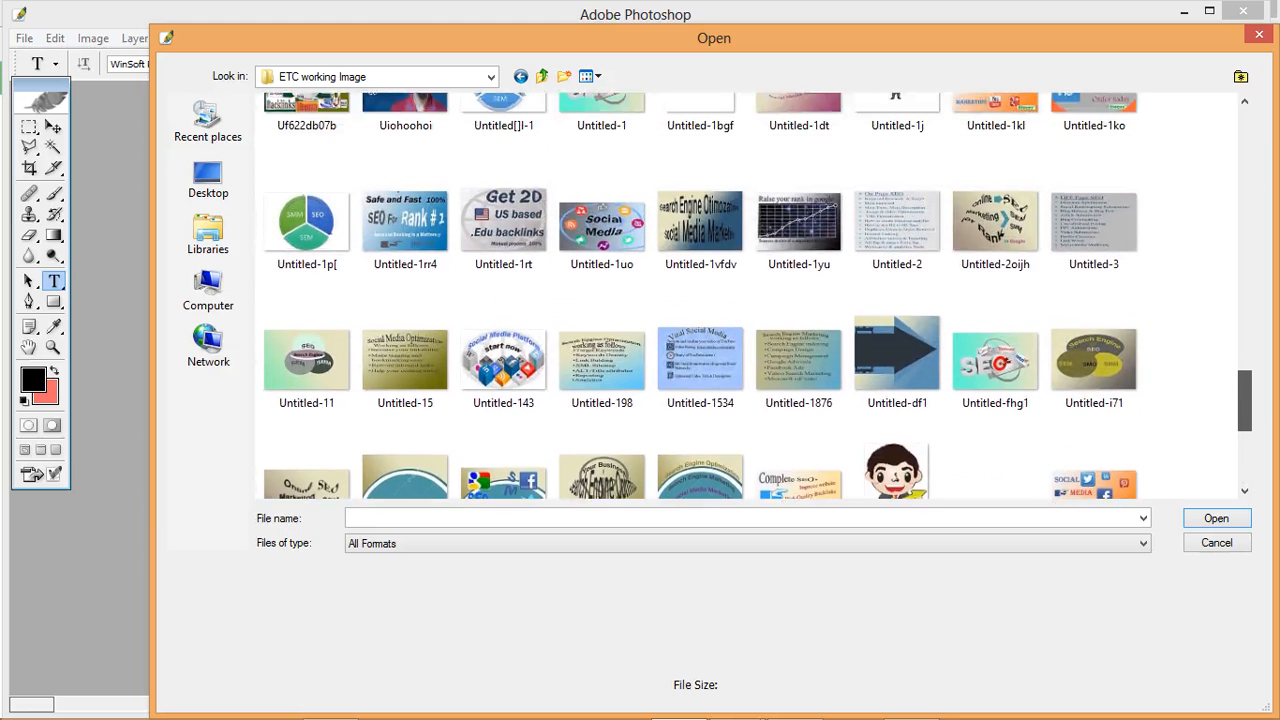
scroll(700, 295, "up", 3)
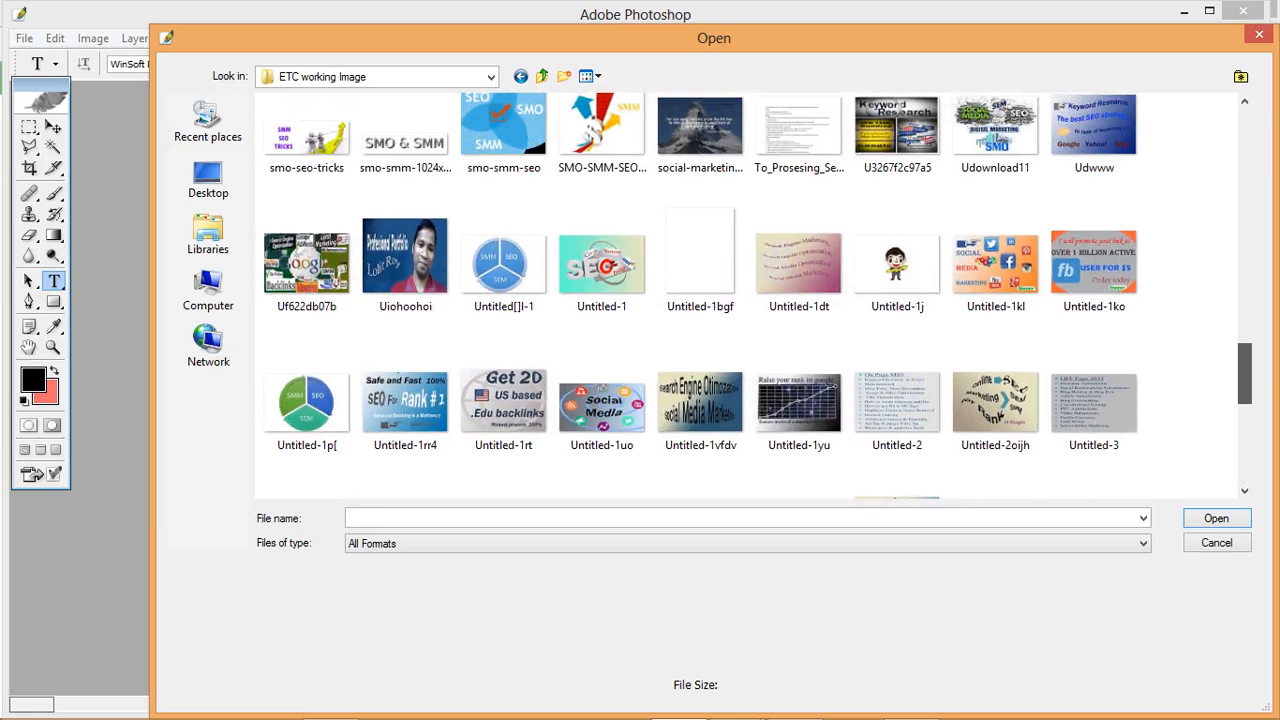
scroll(700, 295, "up", 1)
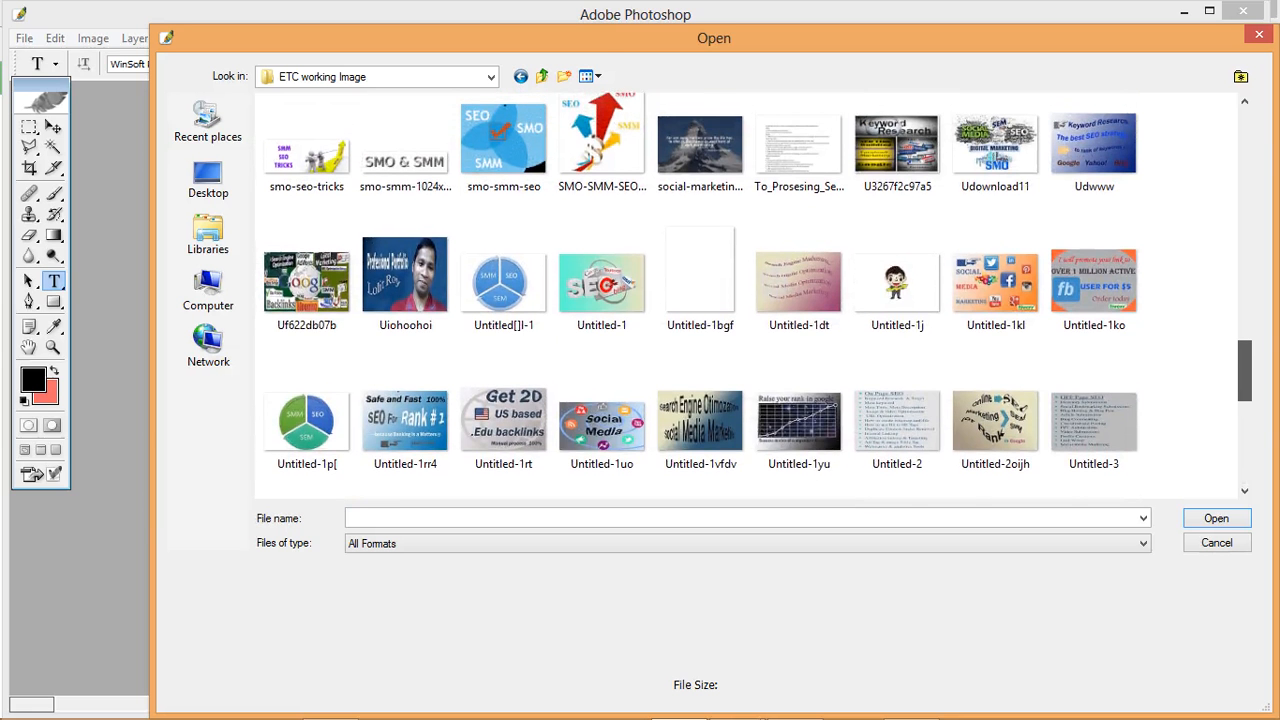
scroll(700, 295, "up", 4)
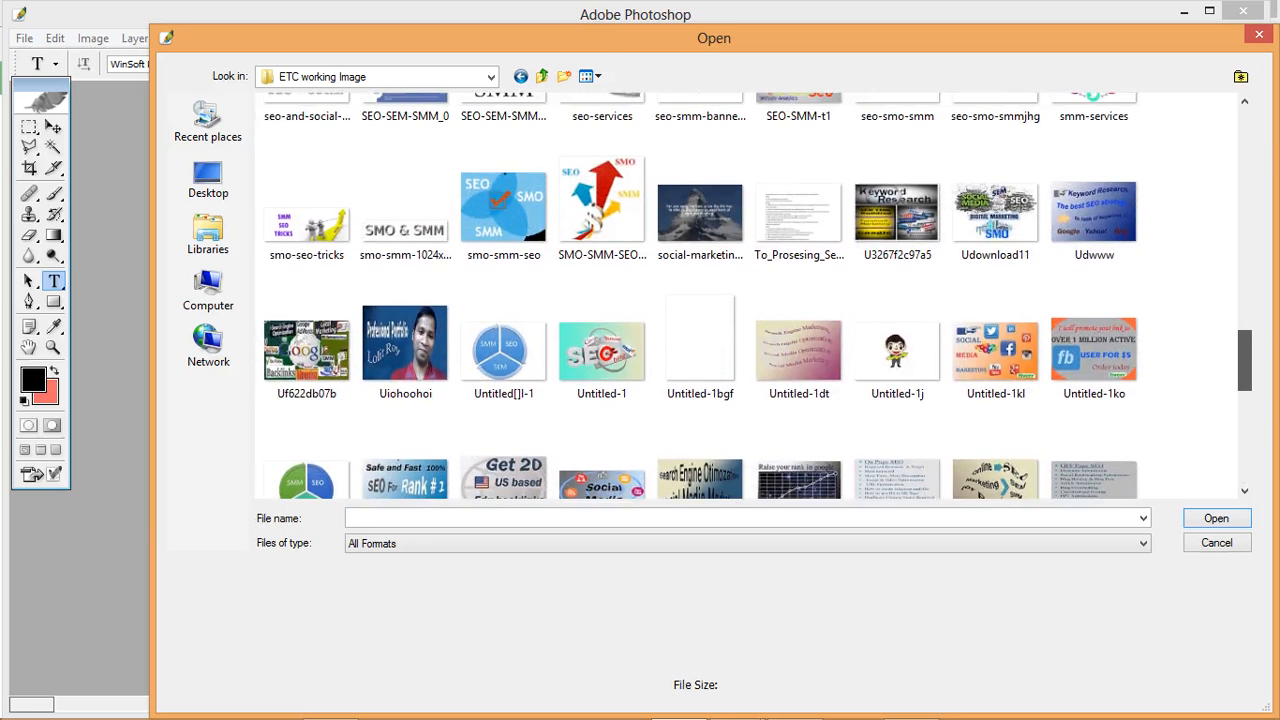
scroll(700, 295, "up", 2)
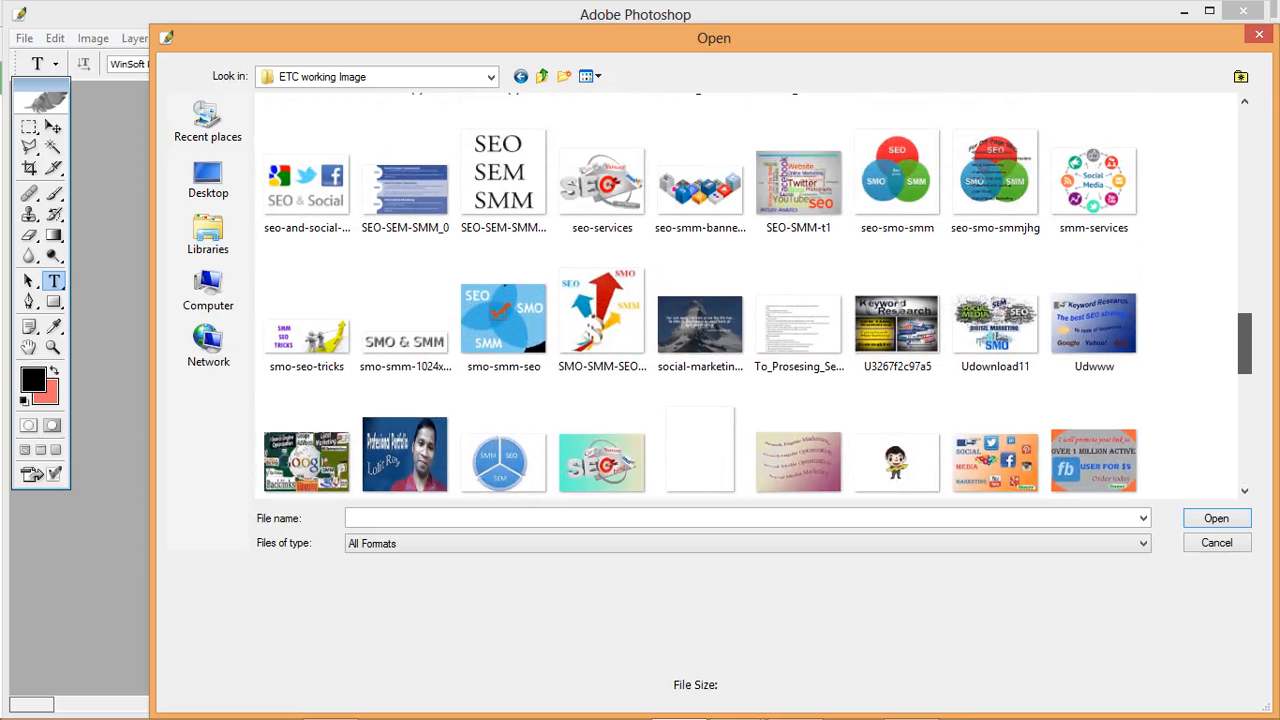
scroll(700, 295, "up", 5)
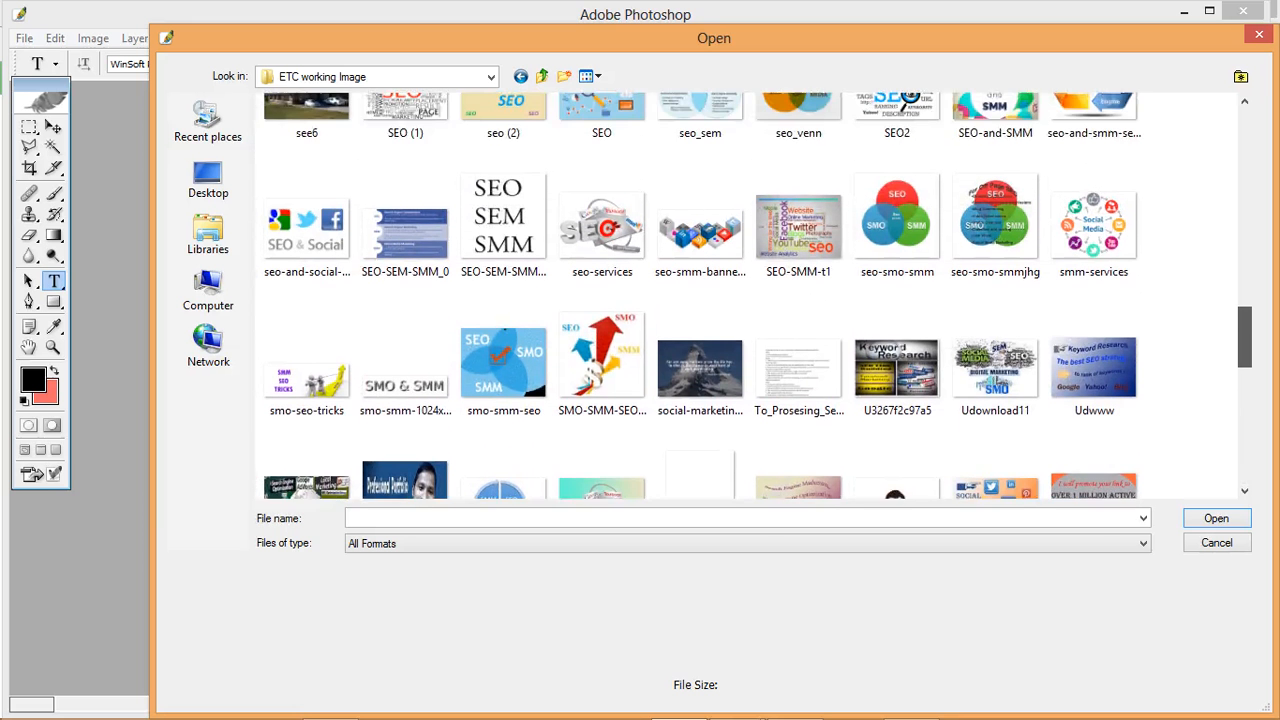
scroll(700, 295, "up", 5)
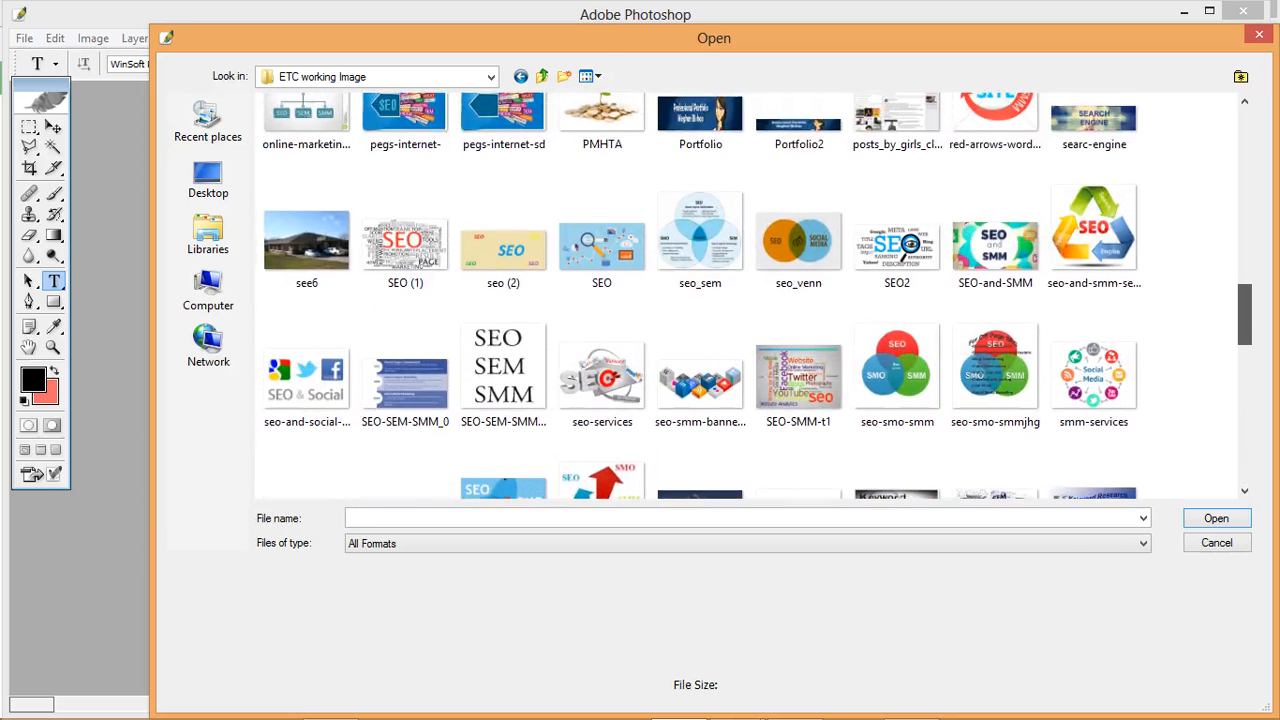
scroll(700, 295, "up", 6)
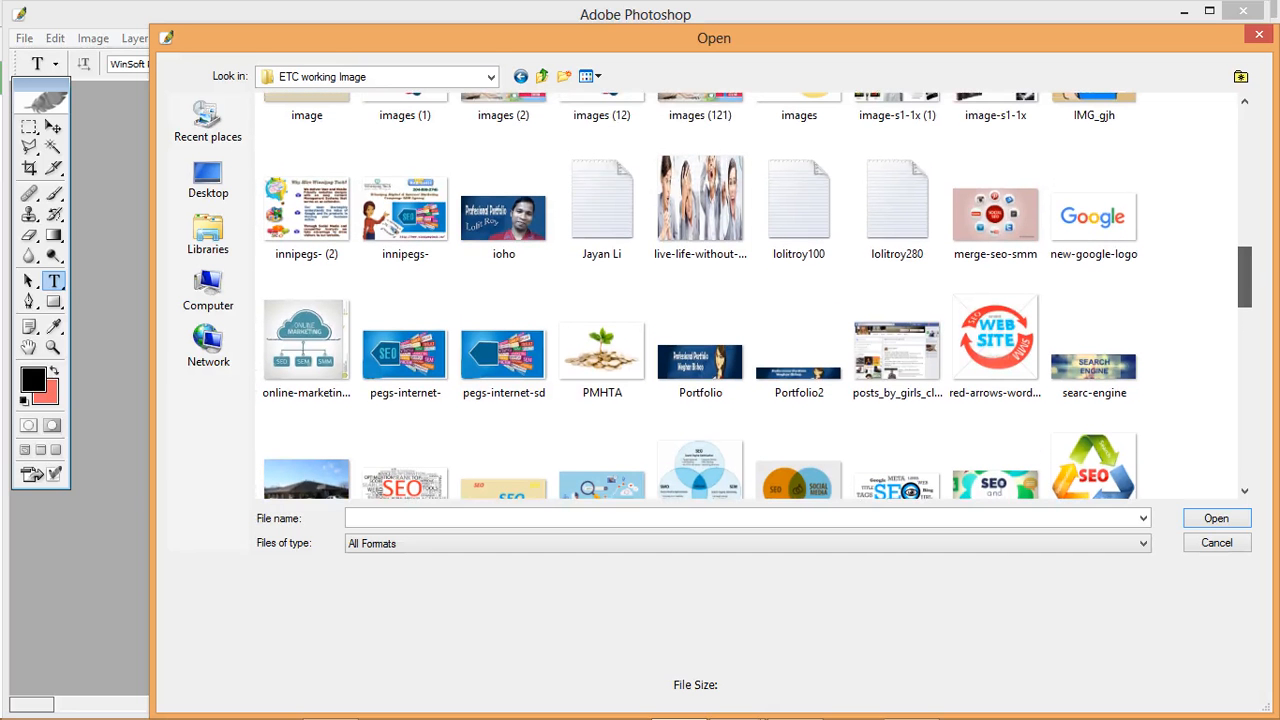
left_click(1259, 34)
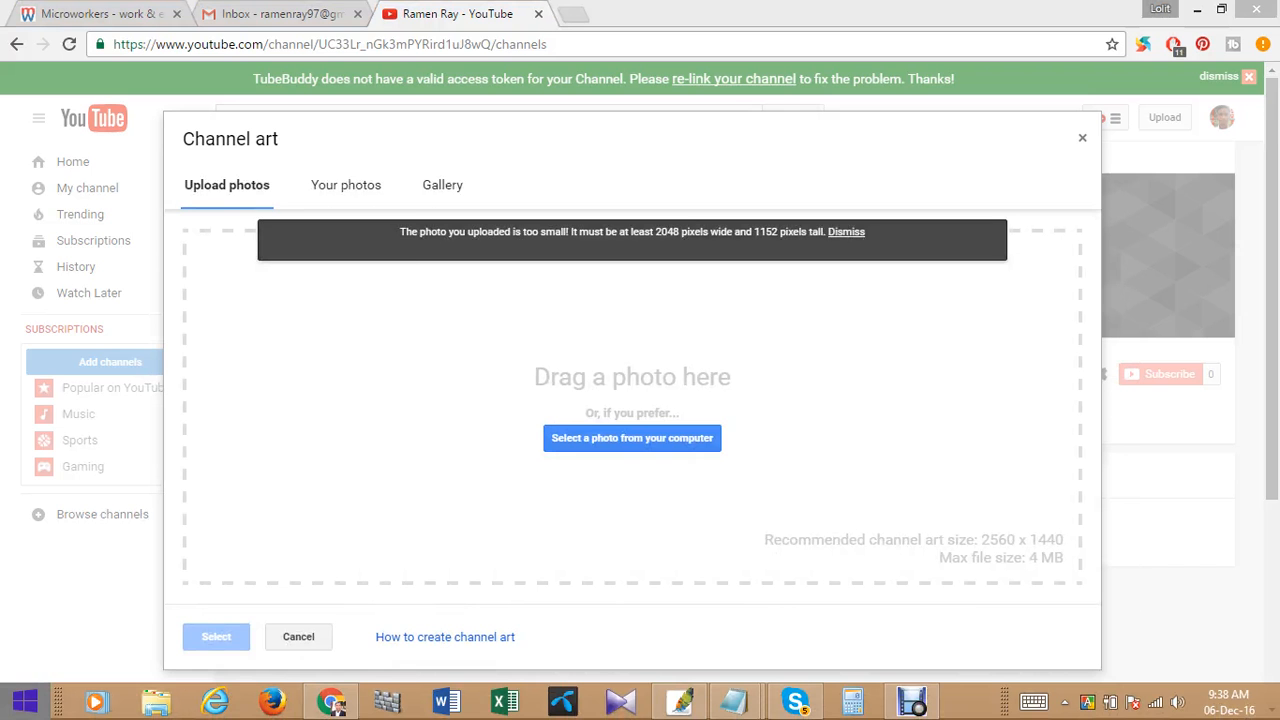
- Open the ETC working Image folder on Personal Disk (F:) in File Explorer
left_click(25, 702)
left_click(276, 424)
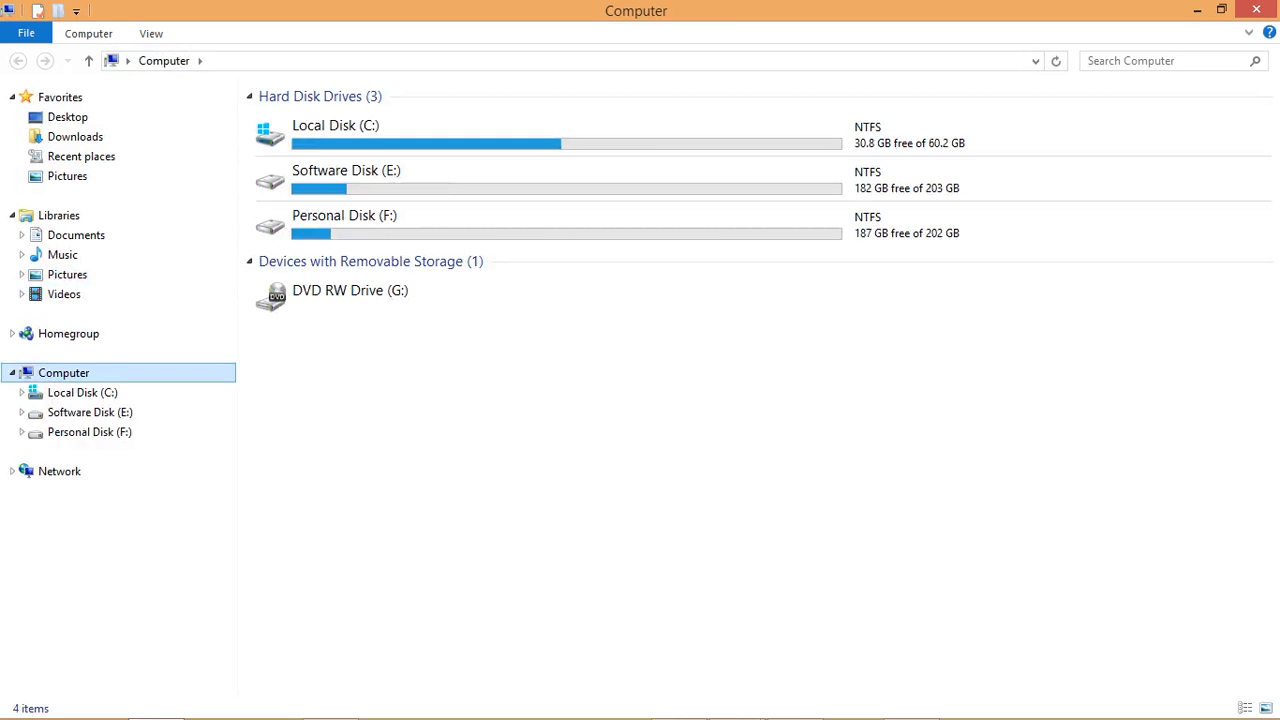
left_click(90, 432)
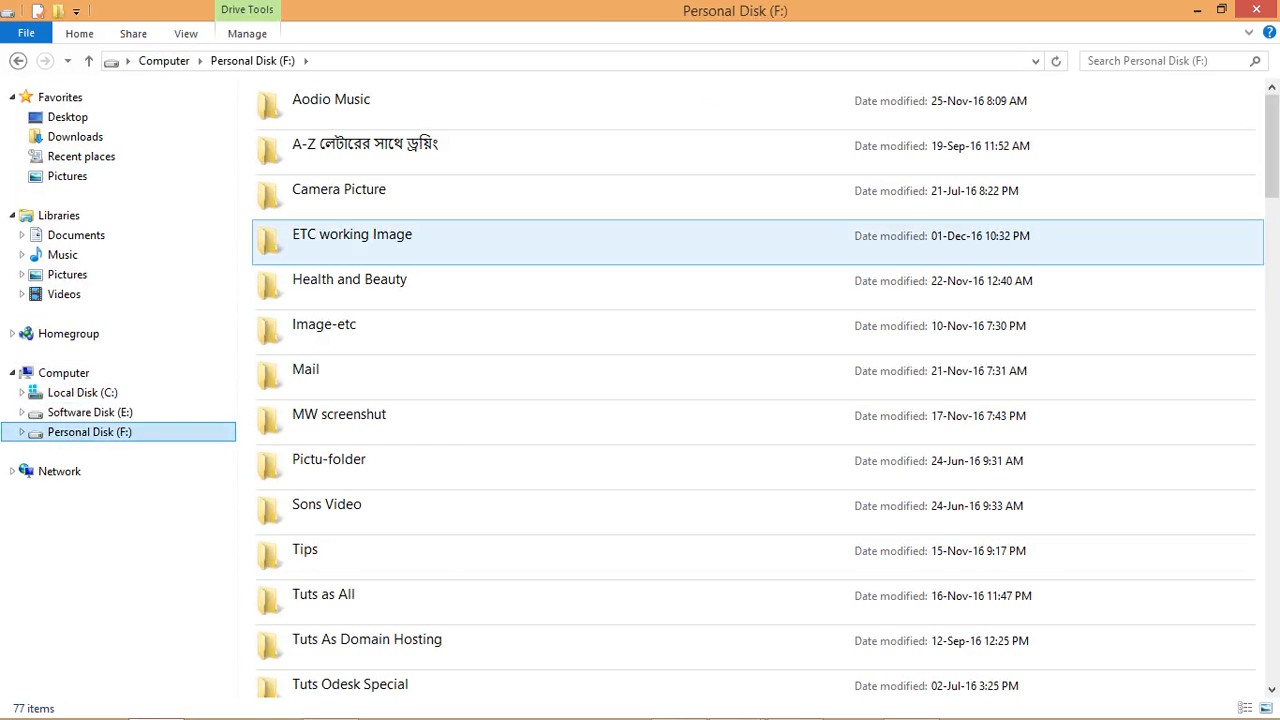
double_click(352, 236)
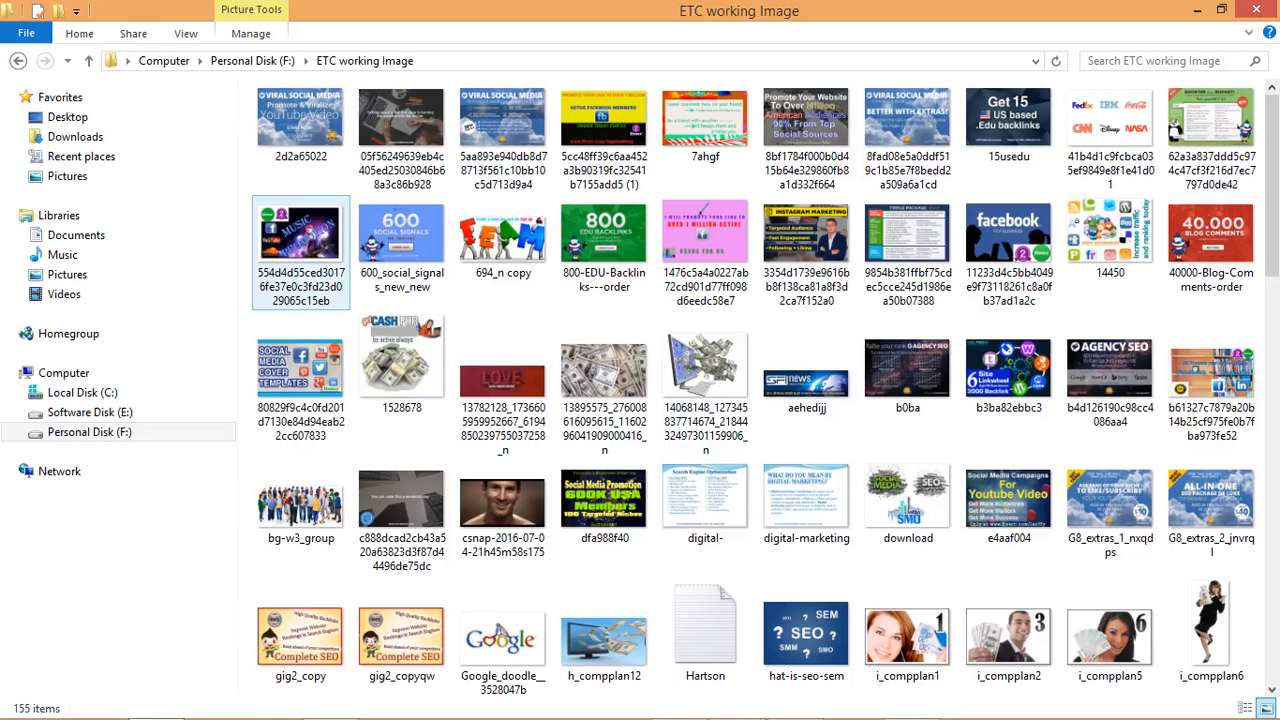
- Find the seo-smm-banner-img picture in the folder and open it in Windows Photo Viewer
left_click_drag(1272, 197, 1272, 579)
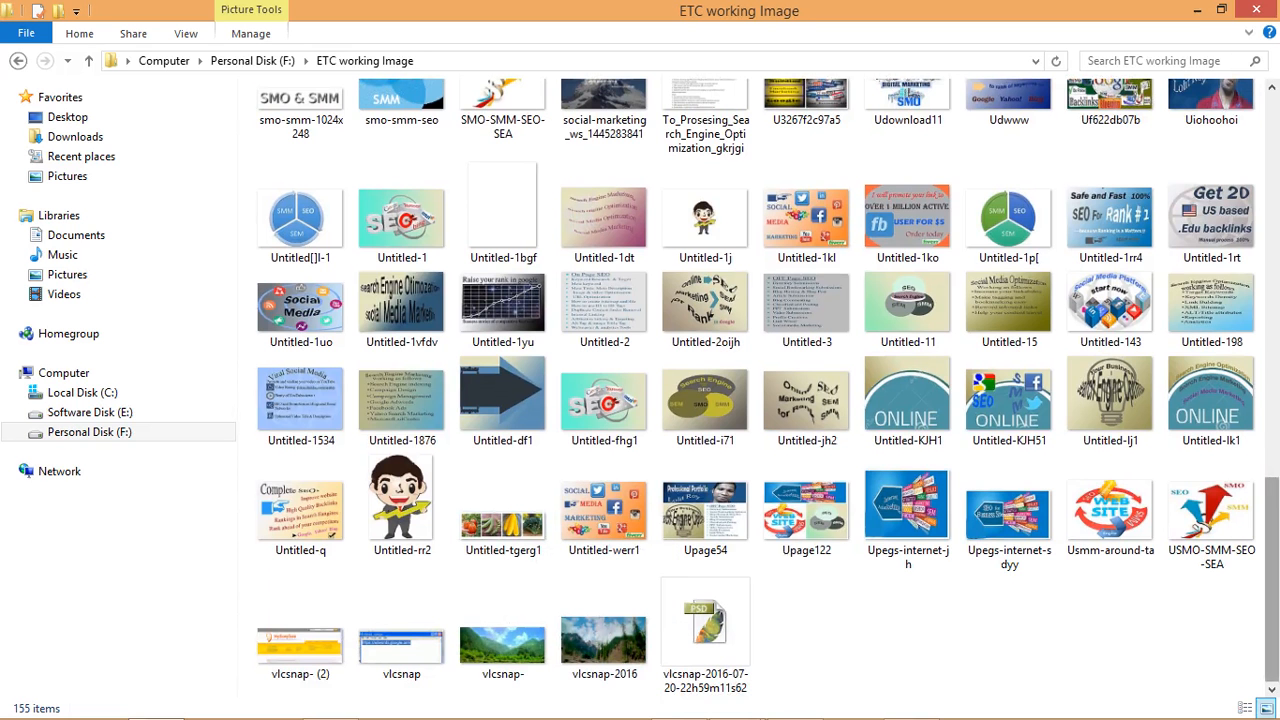
left_click_drag(1272, 598, 1272, 484)
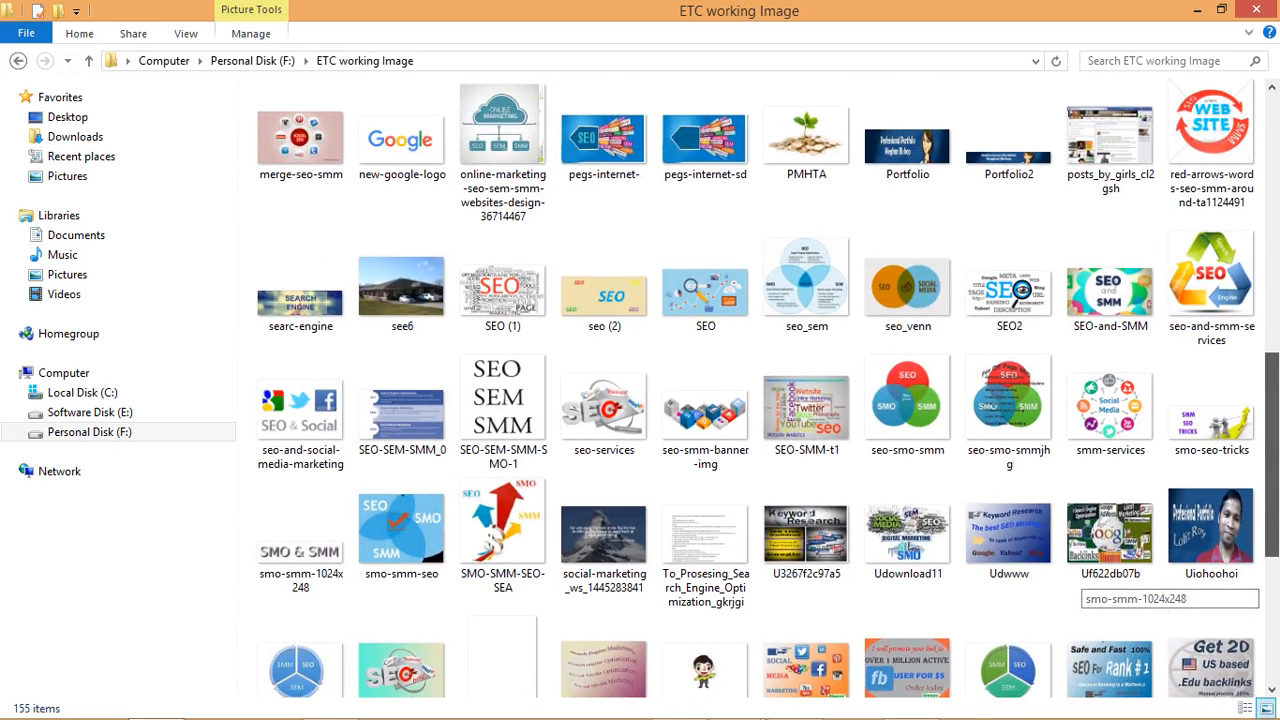
left_click(705, 410)
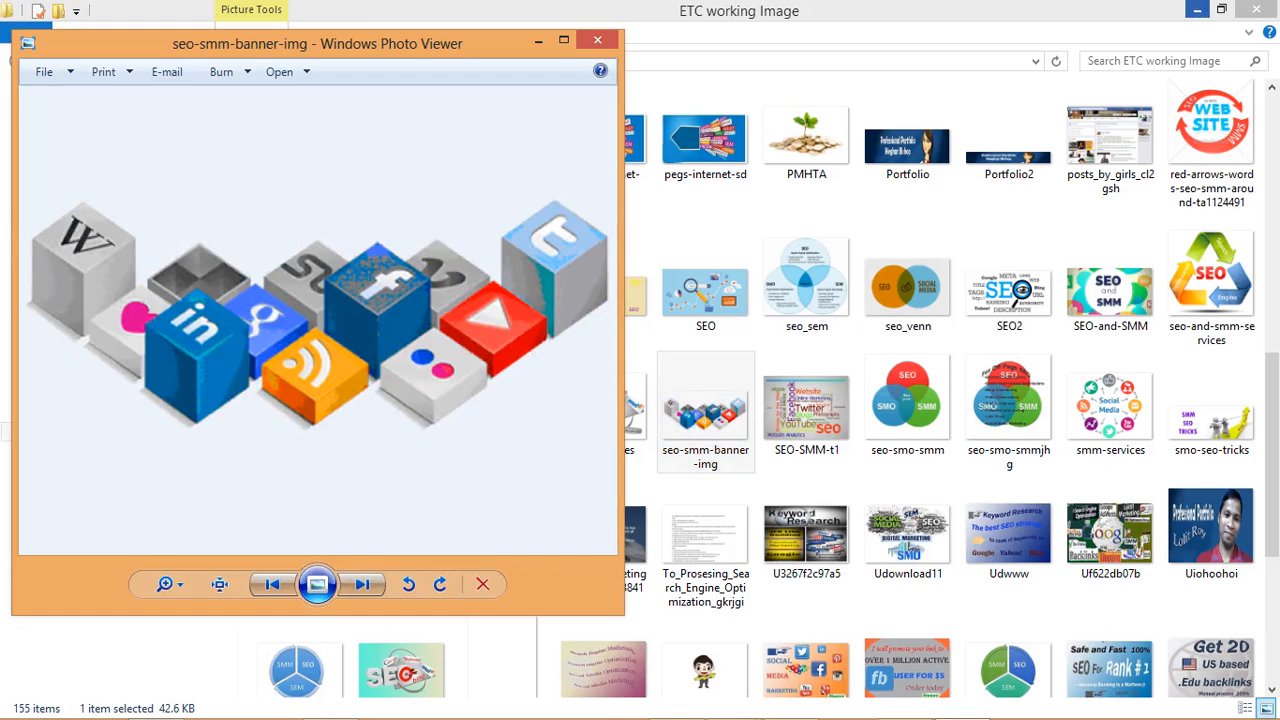
- Minimize the folder and browser windows, and bring the ETC working Image folder back to the front
left_click(1197, 9)
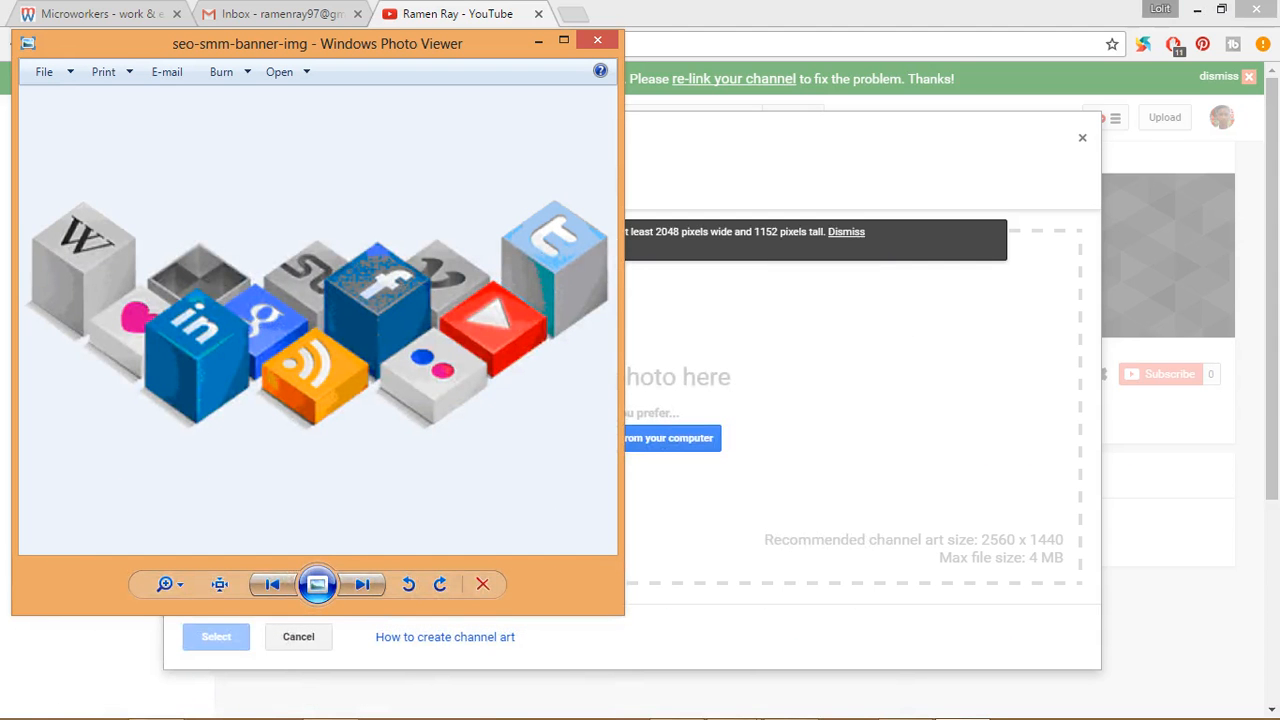
left_click(1197, 9)
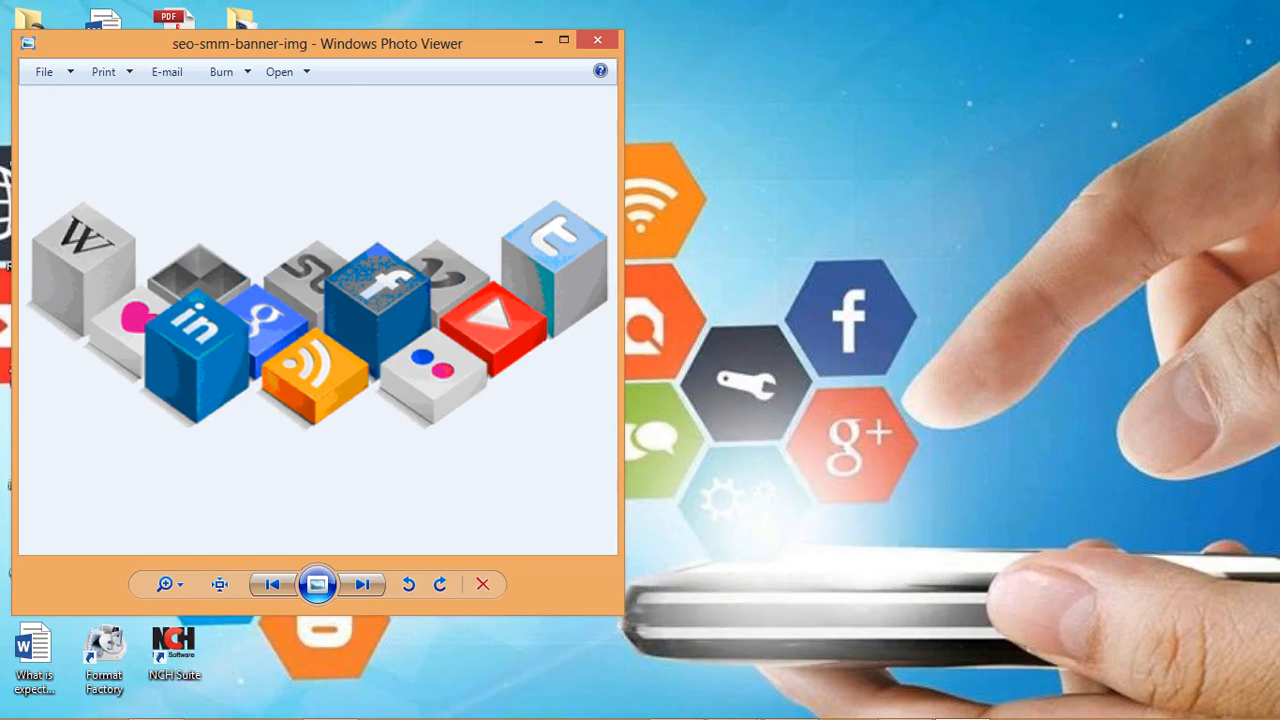
mouse_move(733, 716)
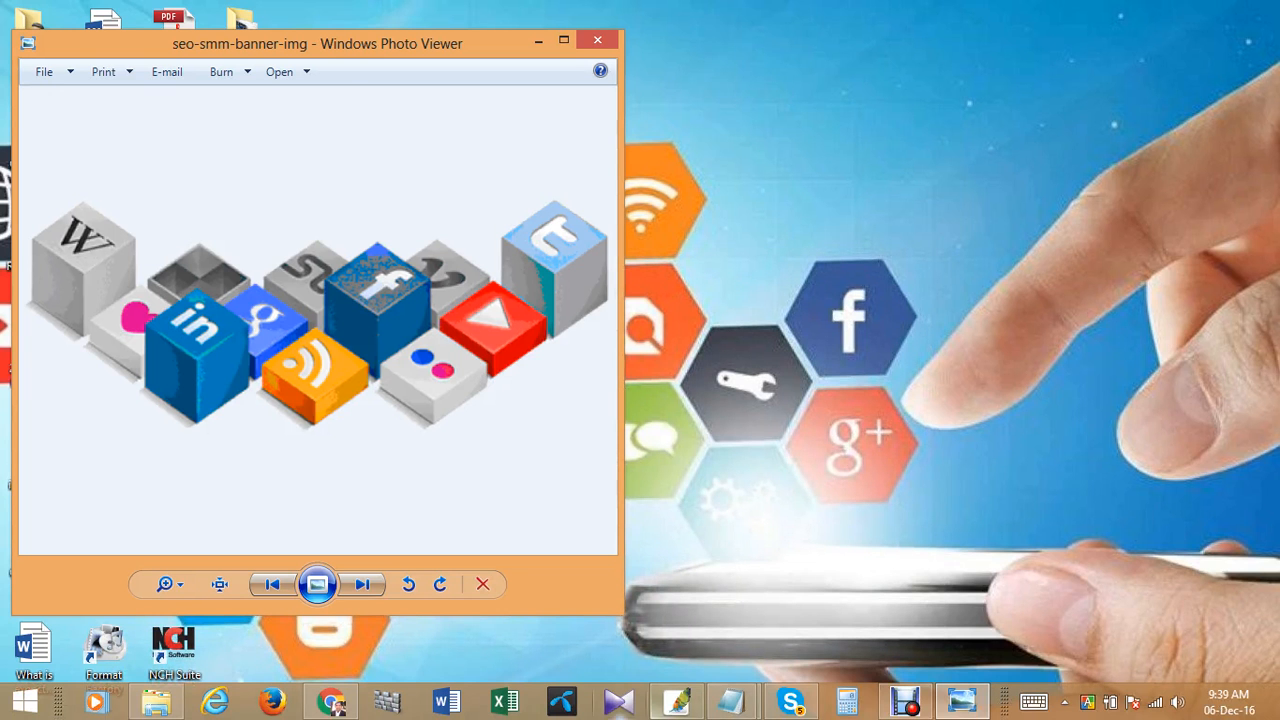
left_click(156, 702)
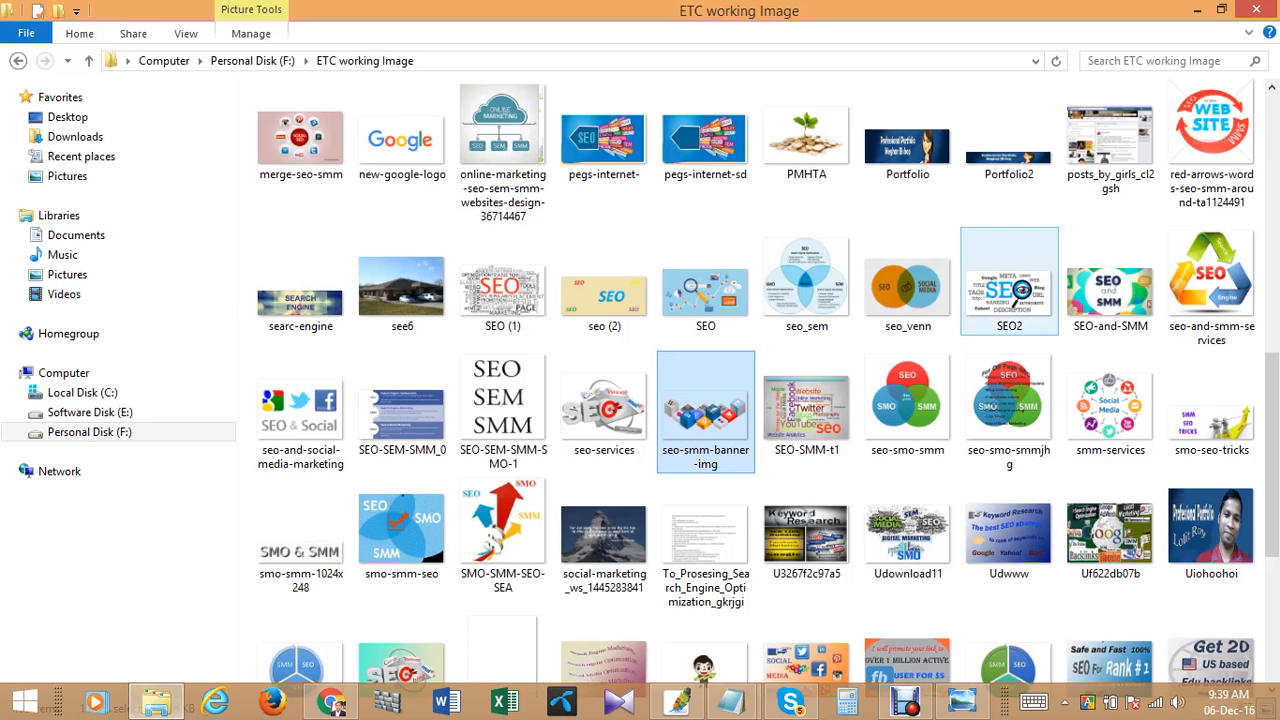
- Shrink the ETC working Image folder window, find the iDay4-gears picture in it, and copy the picture onto the desktop
left_click(1221, 9)
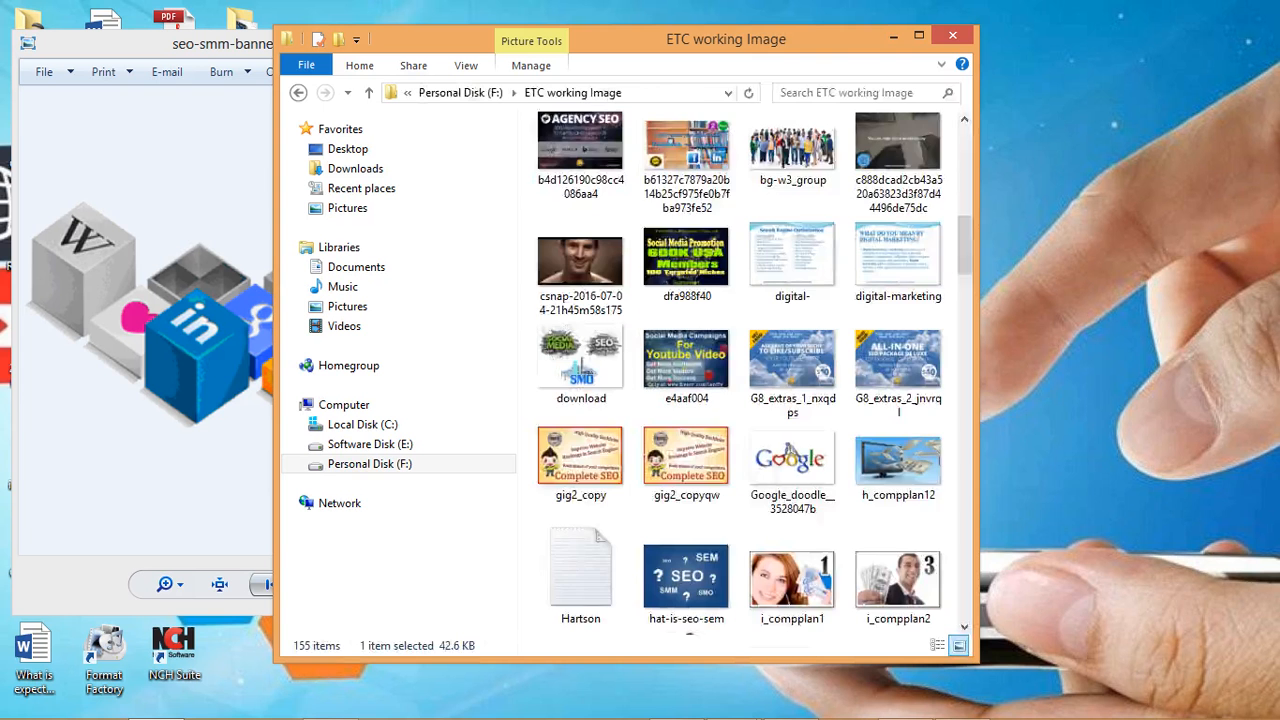
scroll(770, 225, "down", 5)
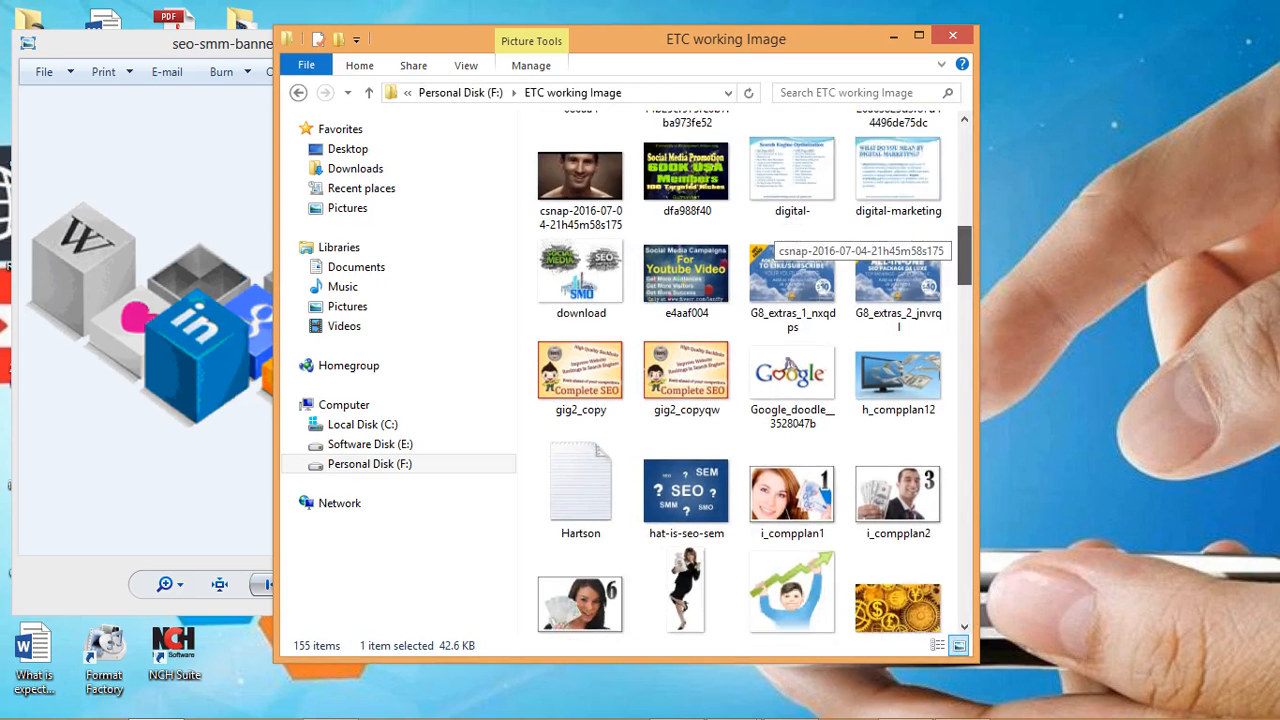
scroll(786, 232, "down", 3)
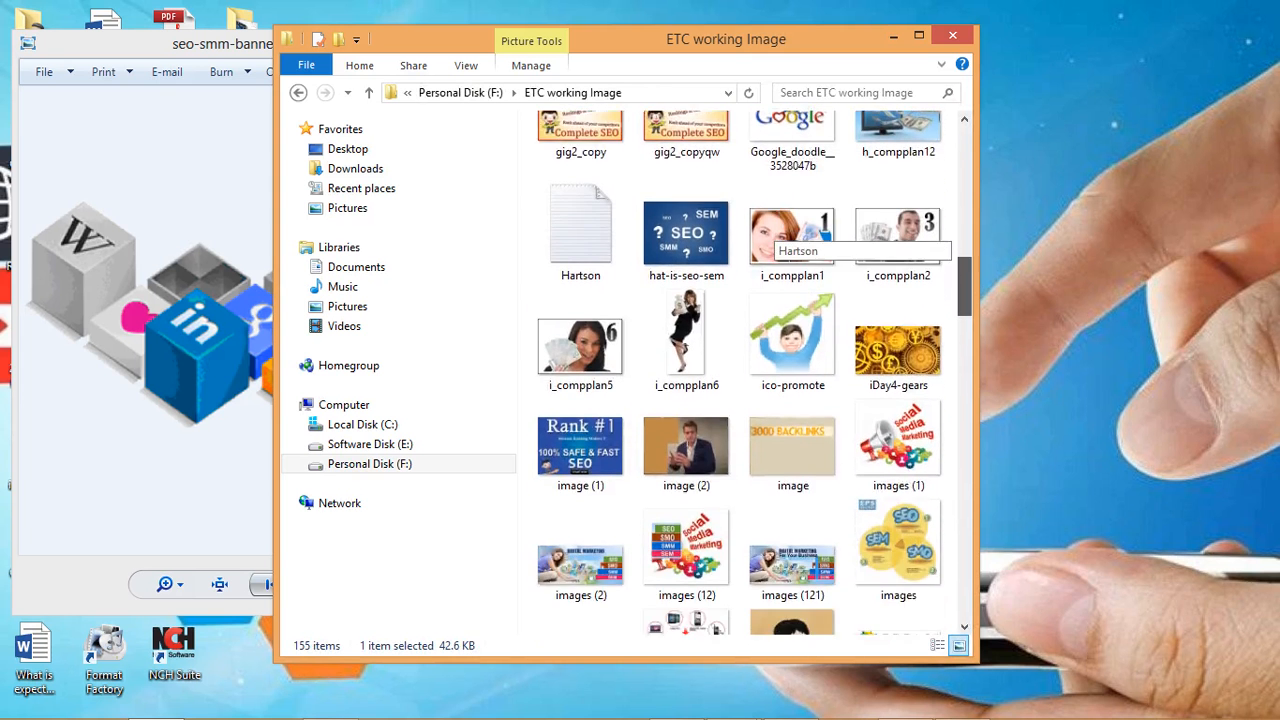
left_click_drag(898, 280, 1147, 206)
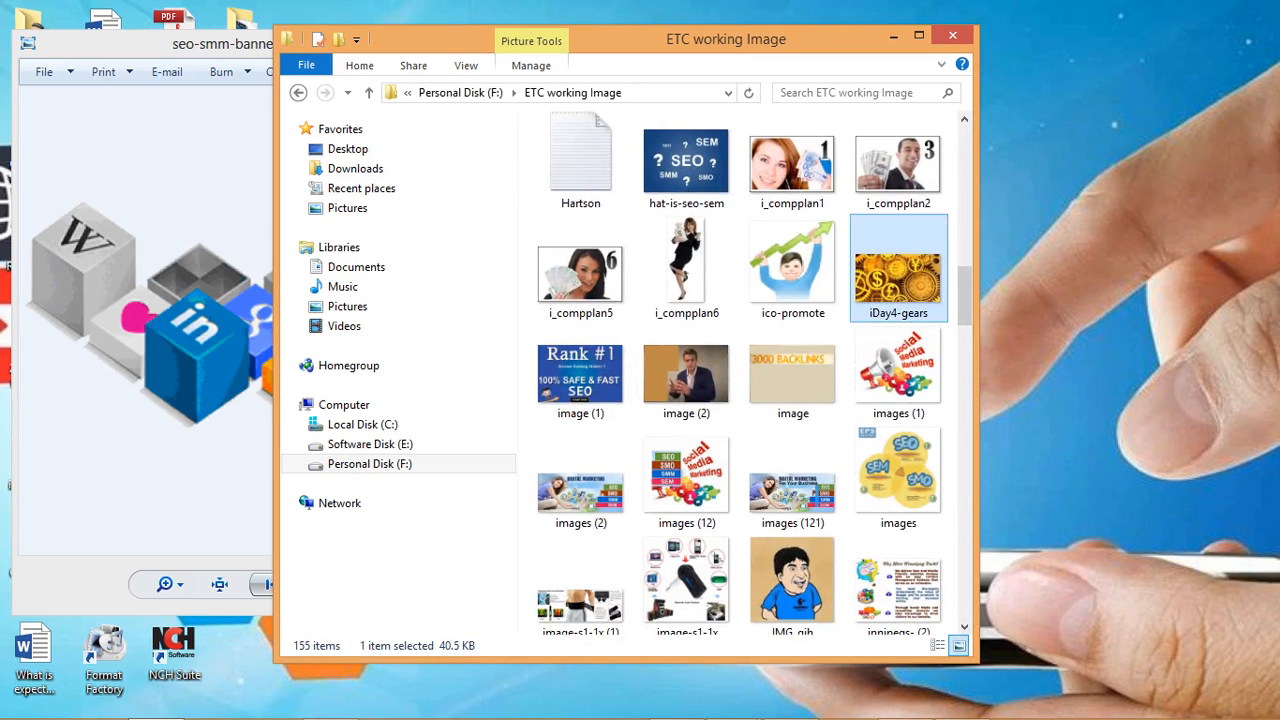
- Minimize the folder and photo viewer windows, and open the desktop's iDay4-gears picture in Adobe Photoshop
left_click(893, 37)
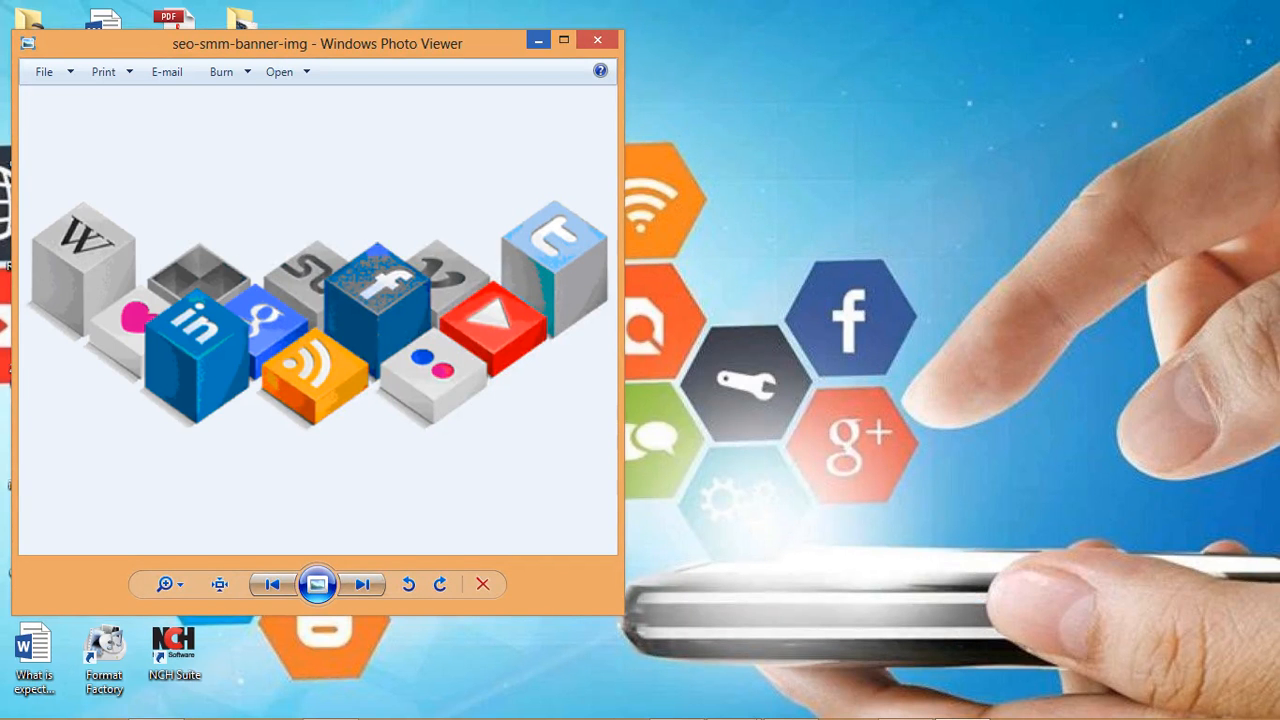
left_click(538, 41)
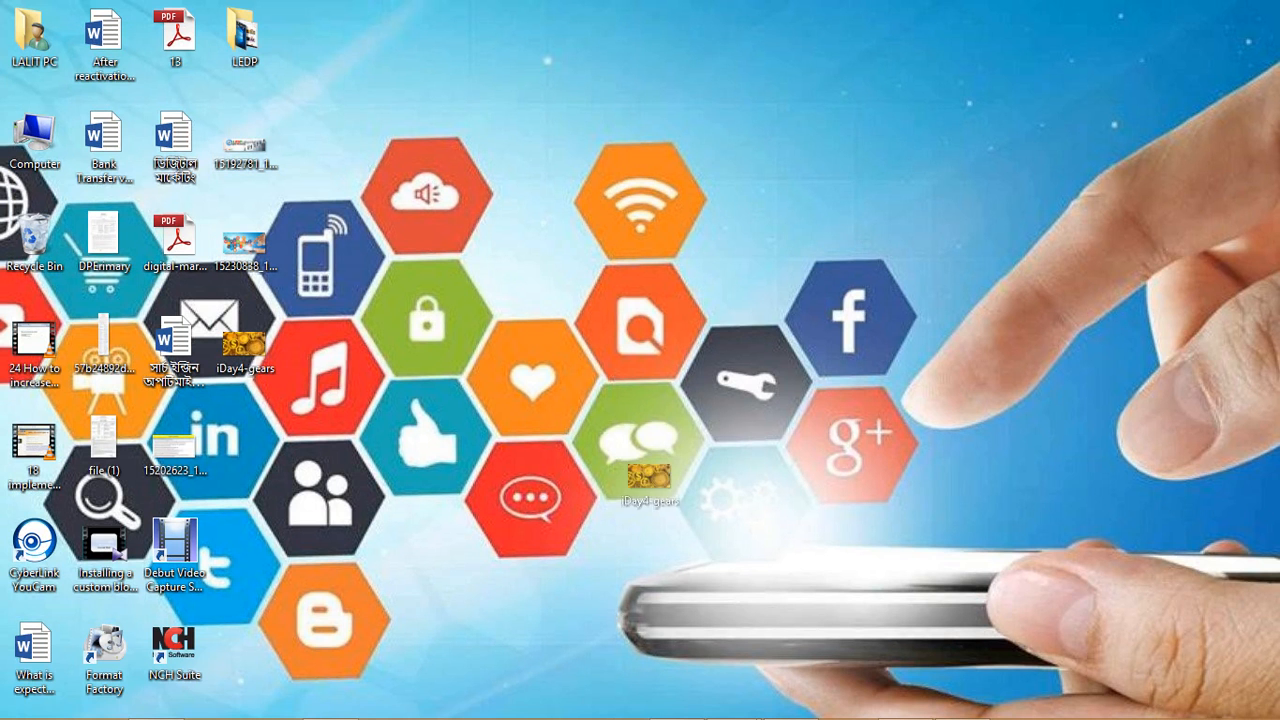
mouse_move(676, 702)
left_click_drag(684, 702, 600, 400)
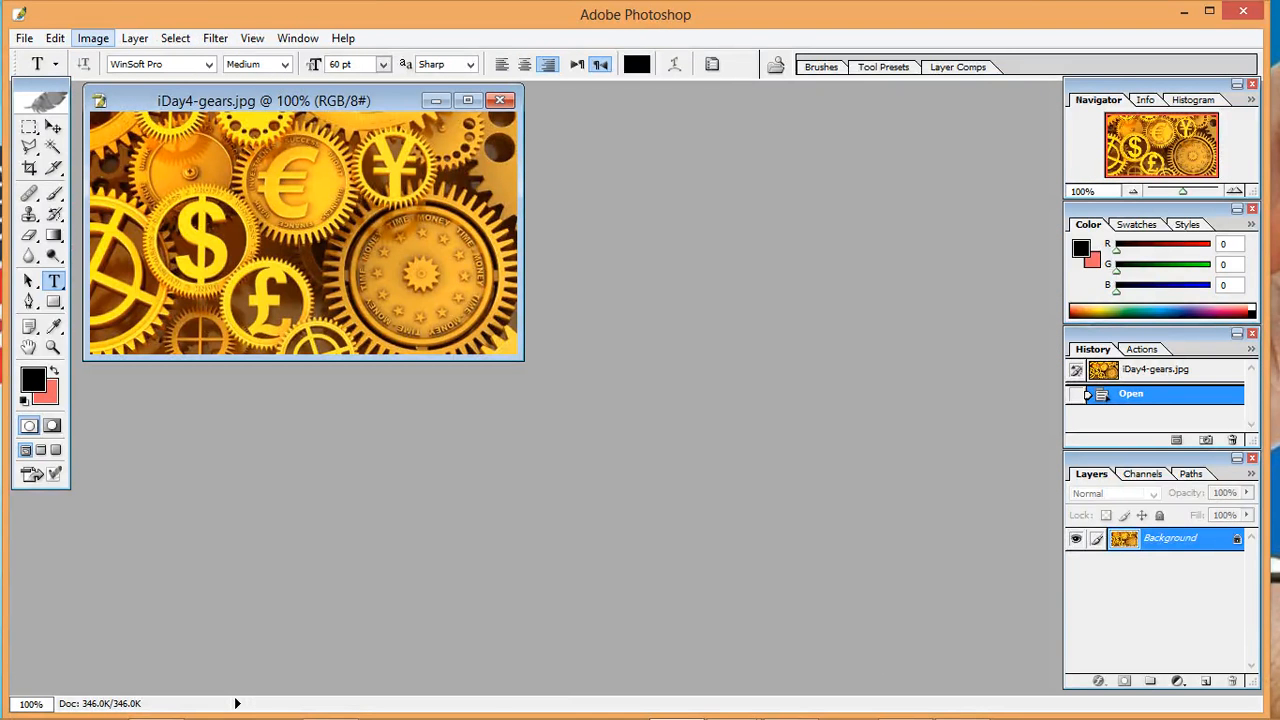
- Open the picture's Image Size settings, enter a width of 220 pixels, and check the channel art size requirement in the browser
left_click(93, 38)
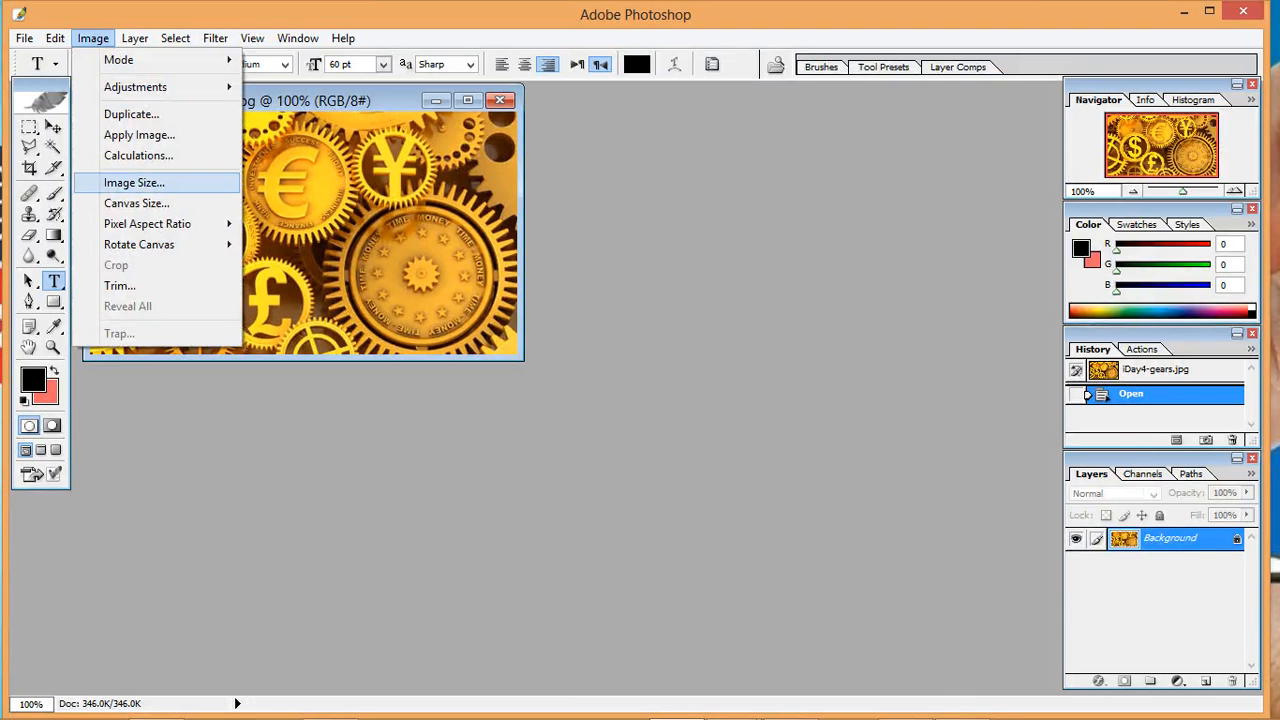
left_click(134, 182)
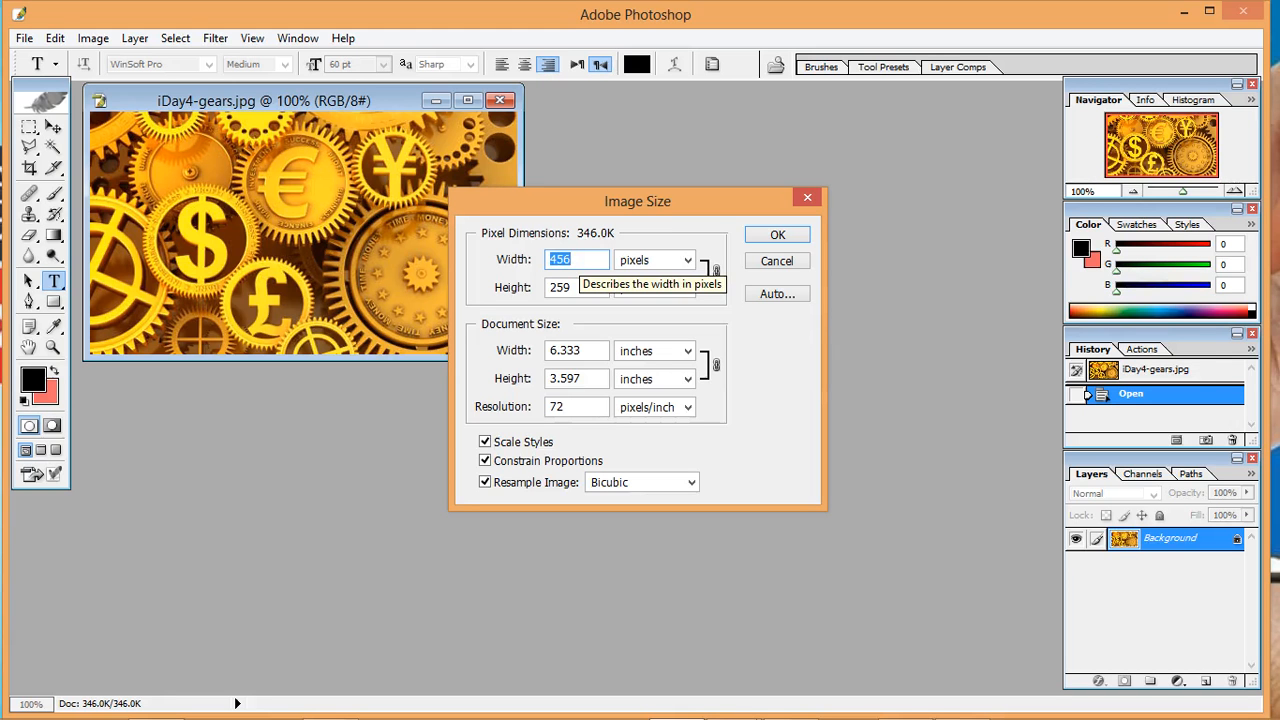
type("22")
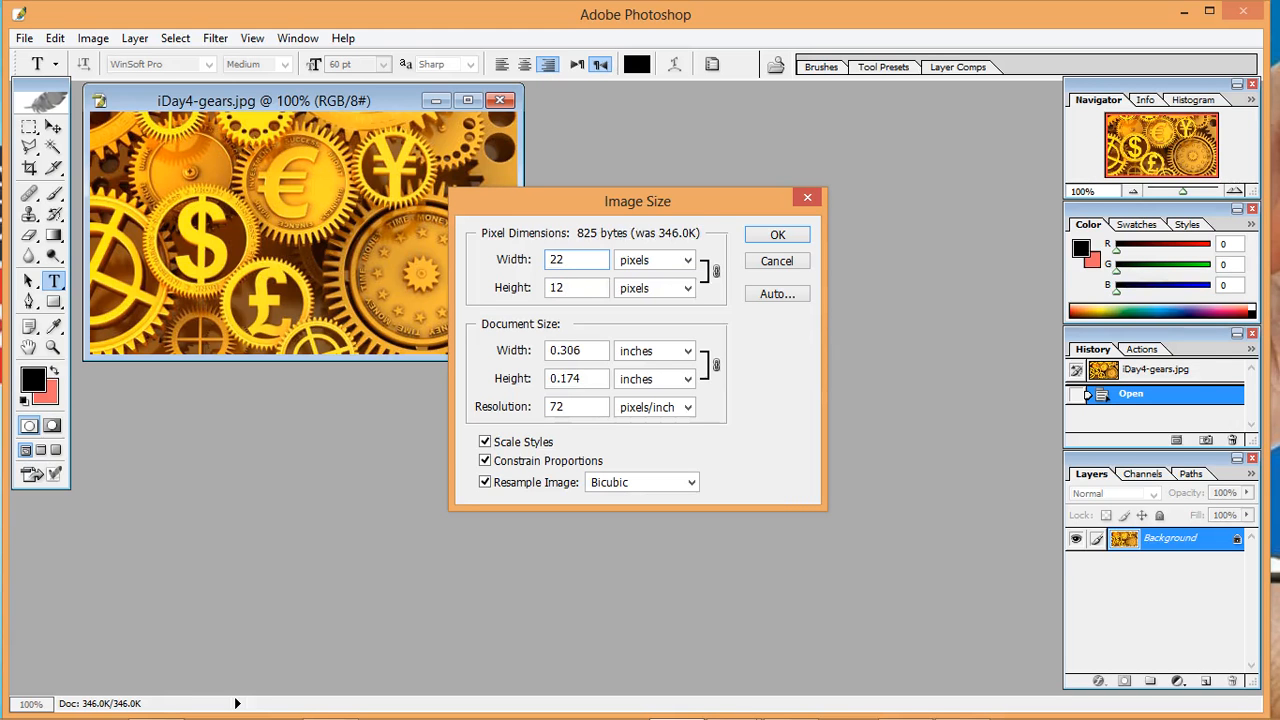
type("0")
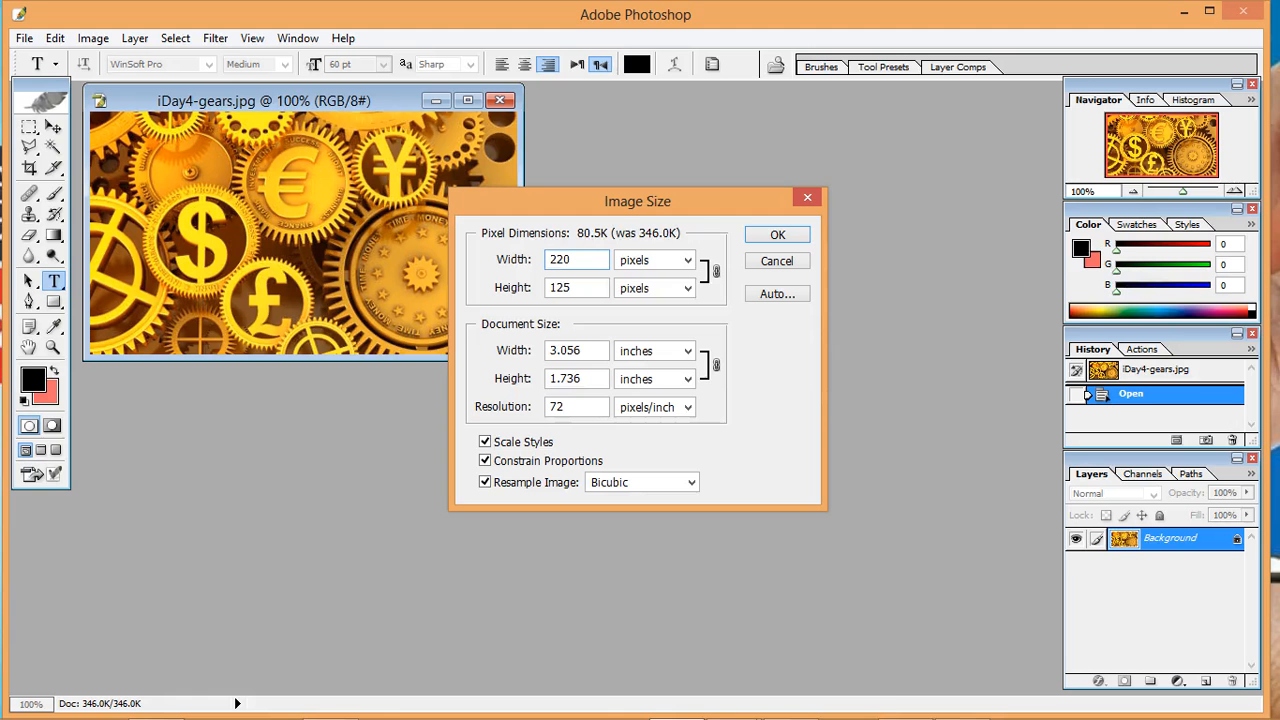
mouse_move(508, 718)
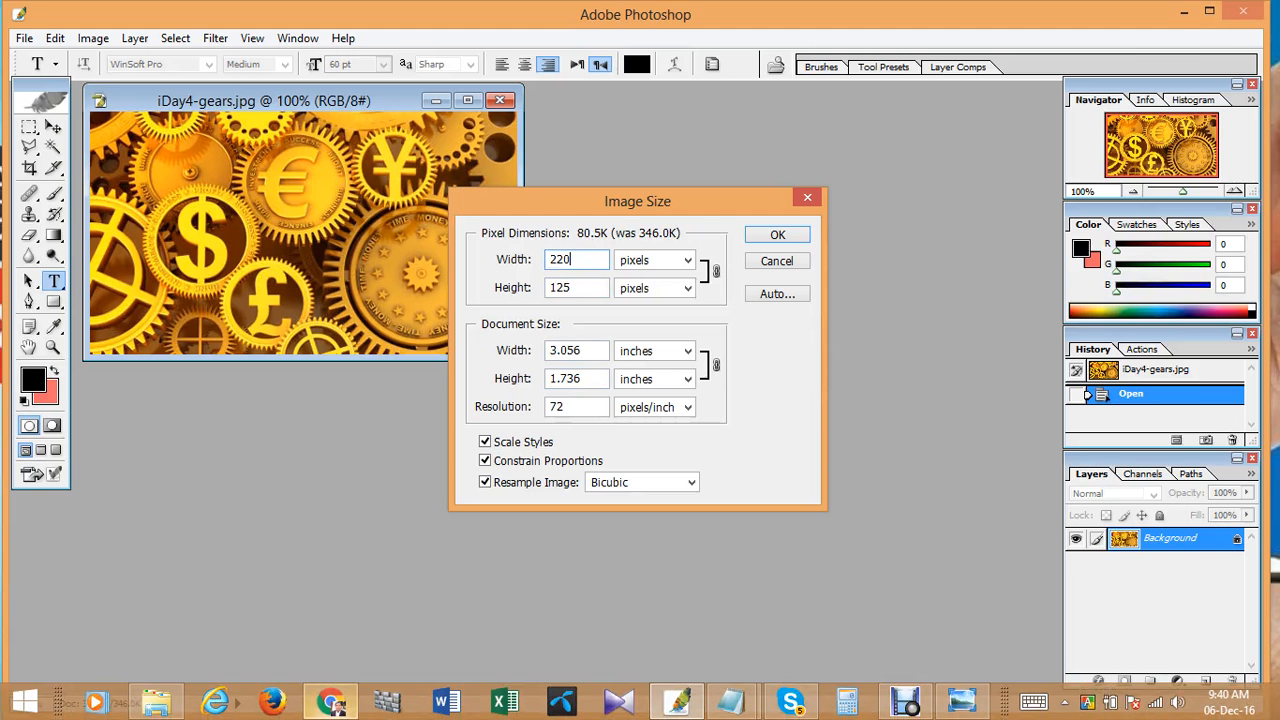
left_click(330, 702)
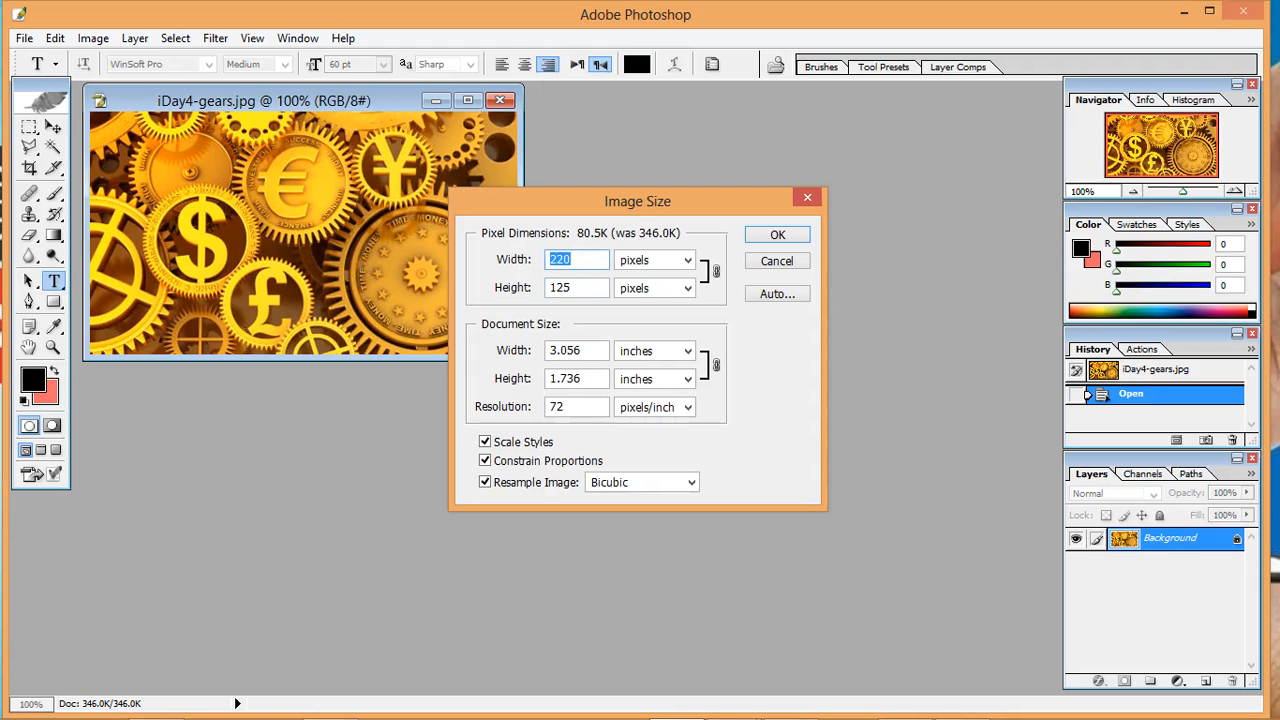
- Turn off Constrain Proportions in Photoshop's Image Size settings and set the pixel width to 2048
left_click(572, 259)
key("BackSpace")
key("BackSpace")
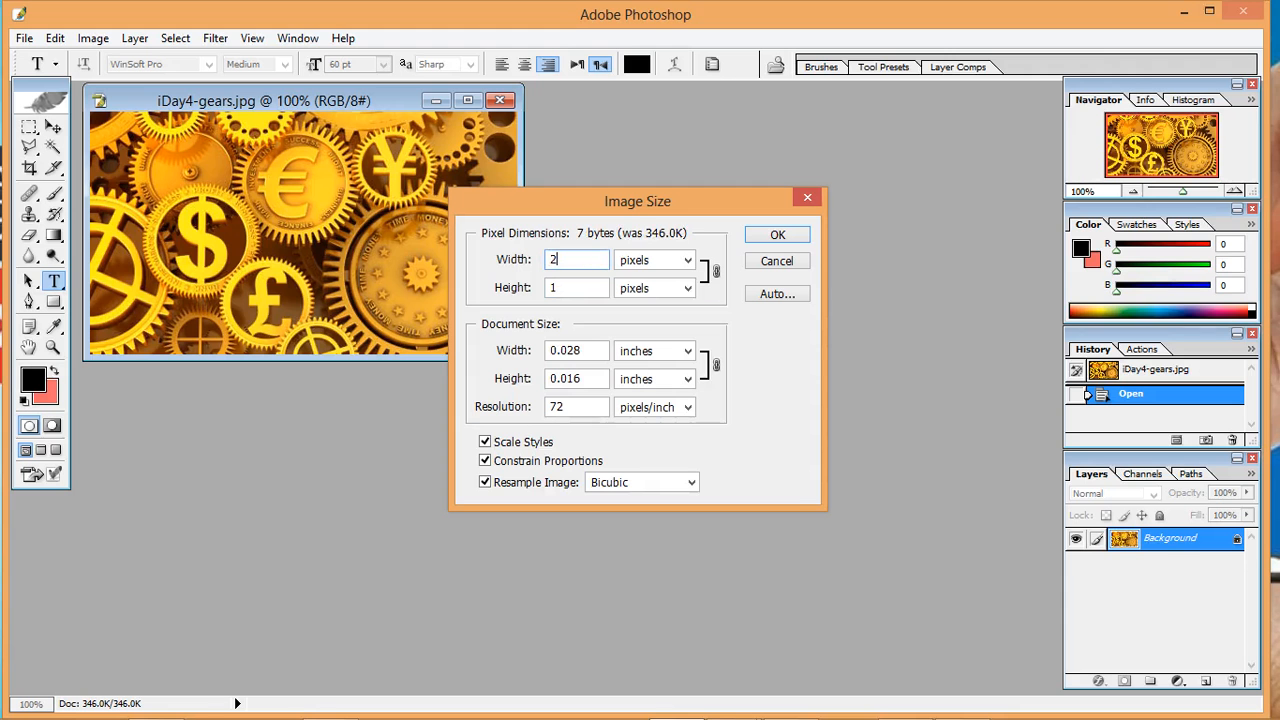
type("48")
left_click(485, 461)
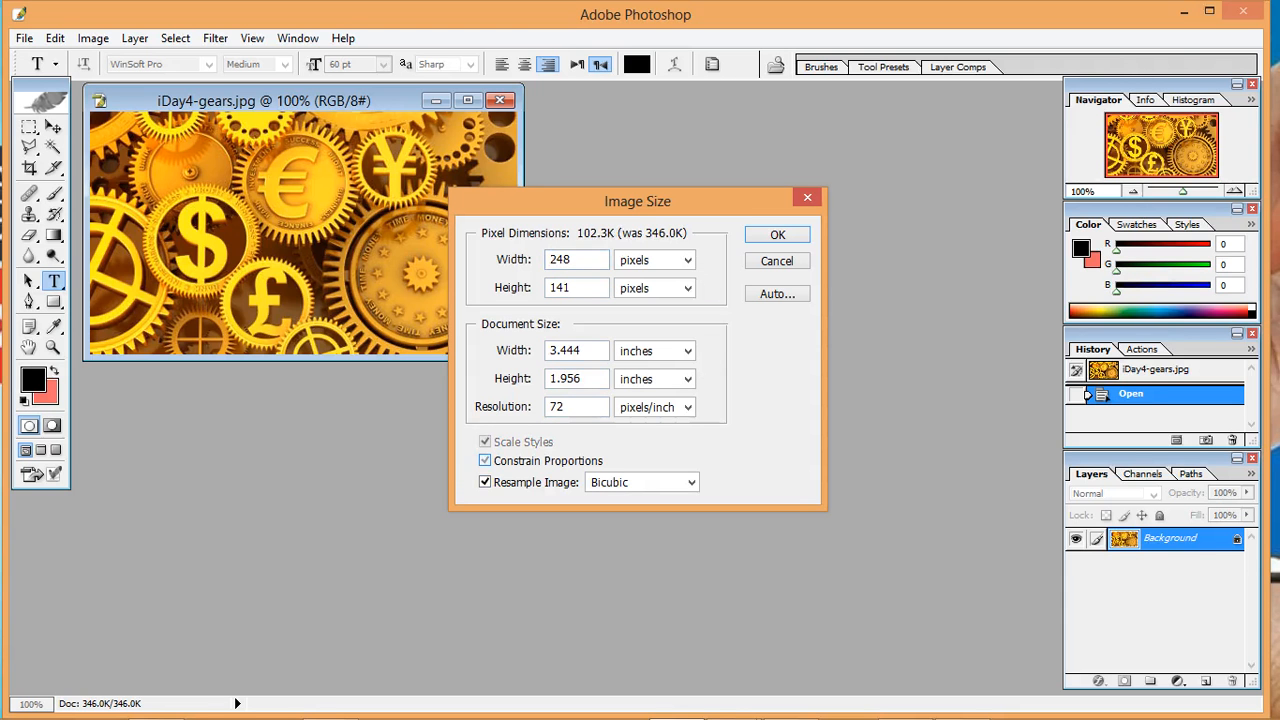
double_click(561, 260)
left_click(571, 288)
left_click_drag(572, 260, 557, 260)
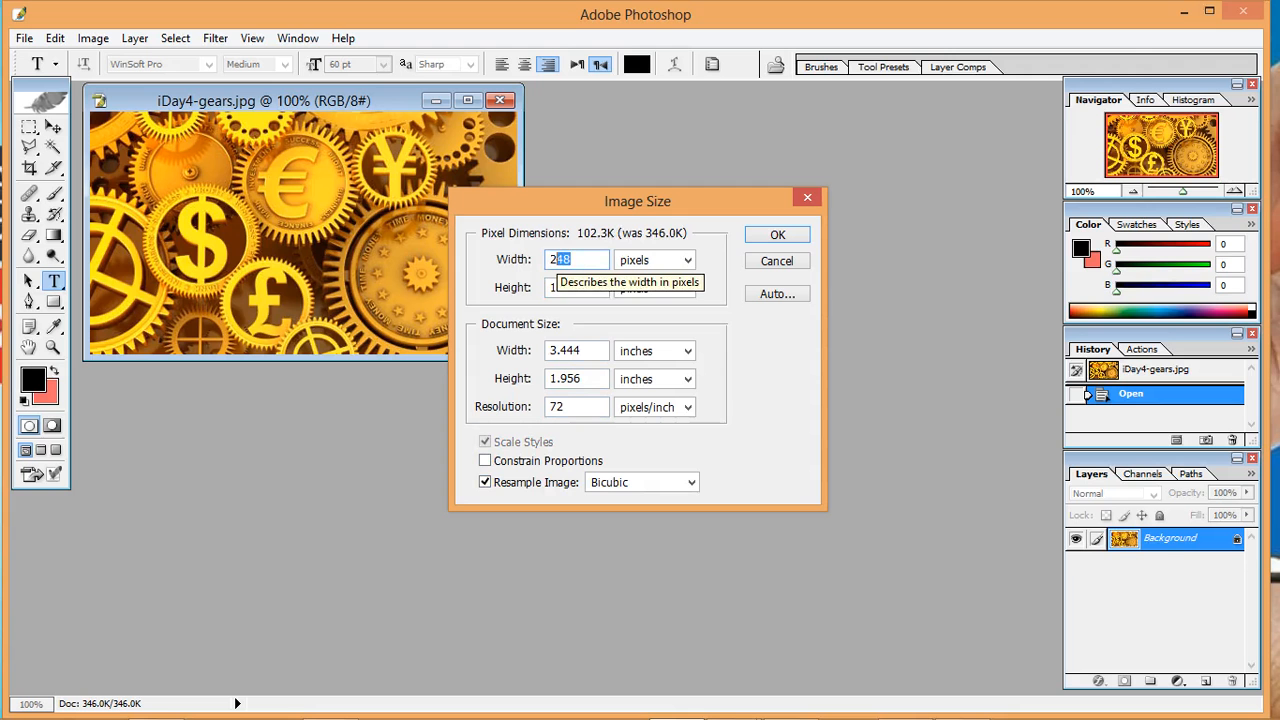
type("0")
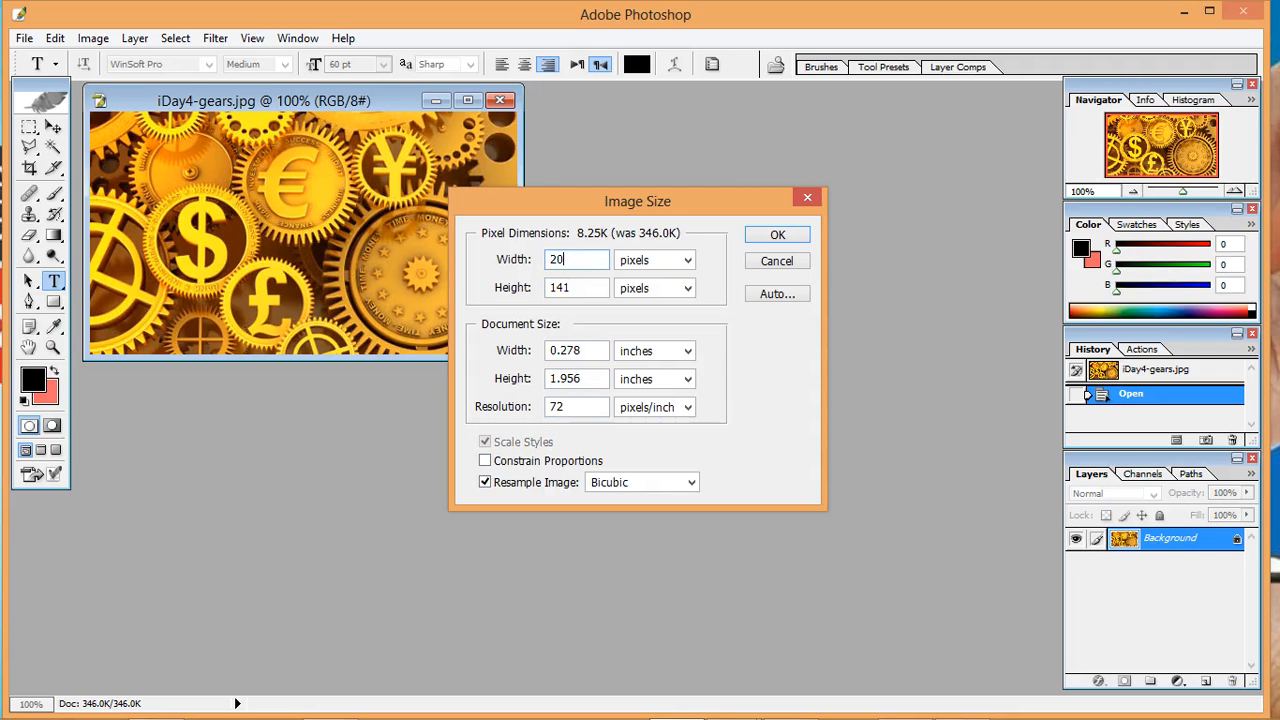
type("48")
- Set the image height to 1152 pixels, rechecking YouTube's size requirement in the browser, and apply the new image size
left_click_drag(570, 287, 549, 288)
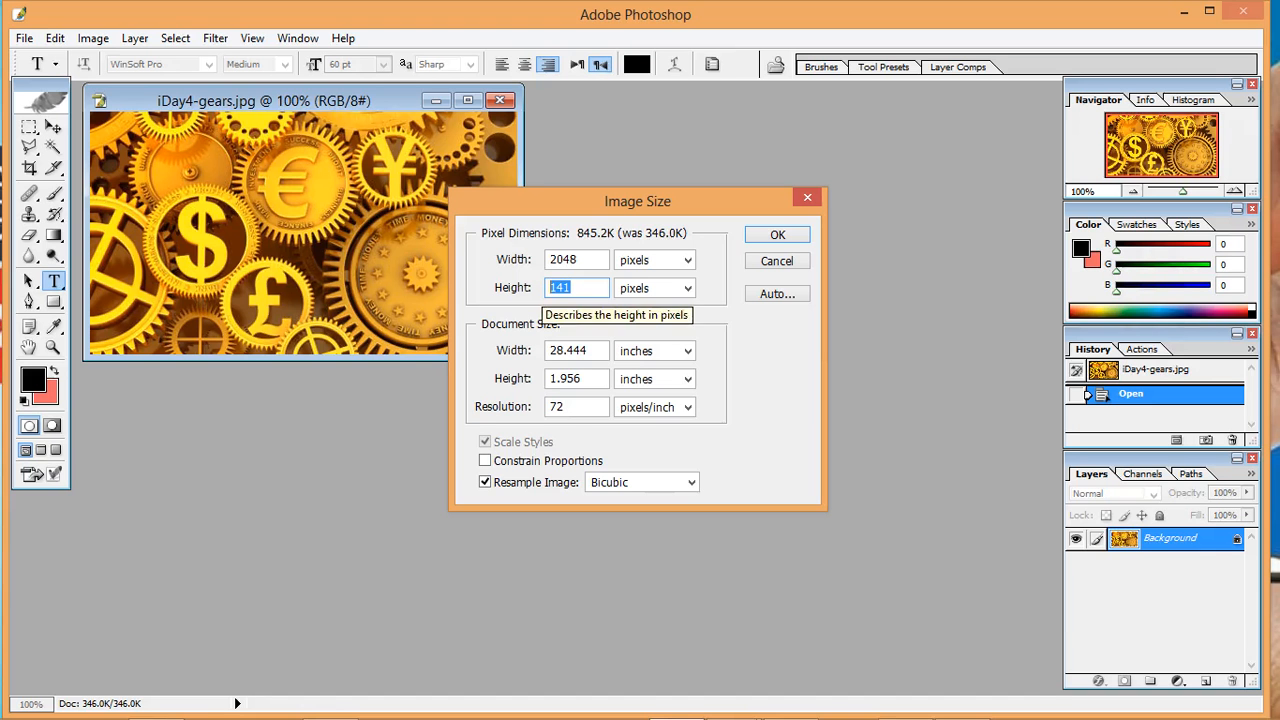
type("11")
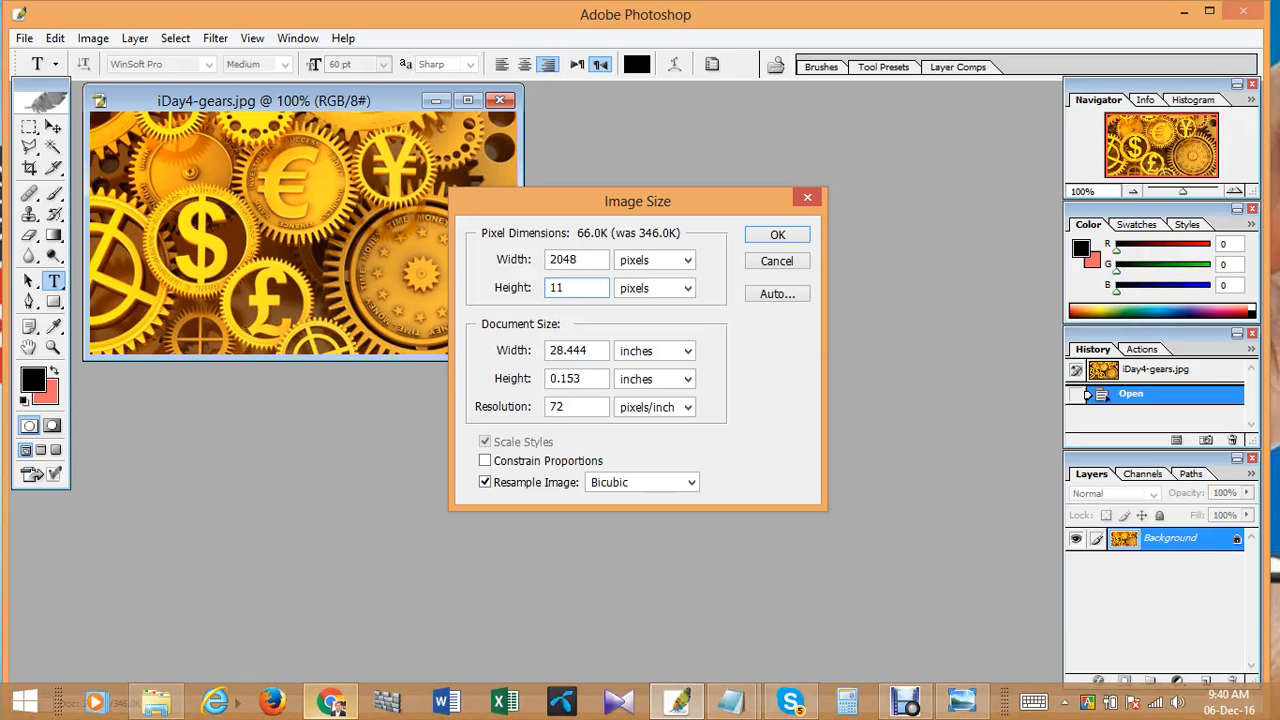
left_click(330, 702)
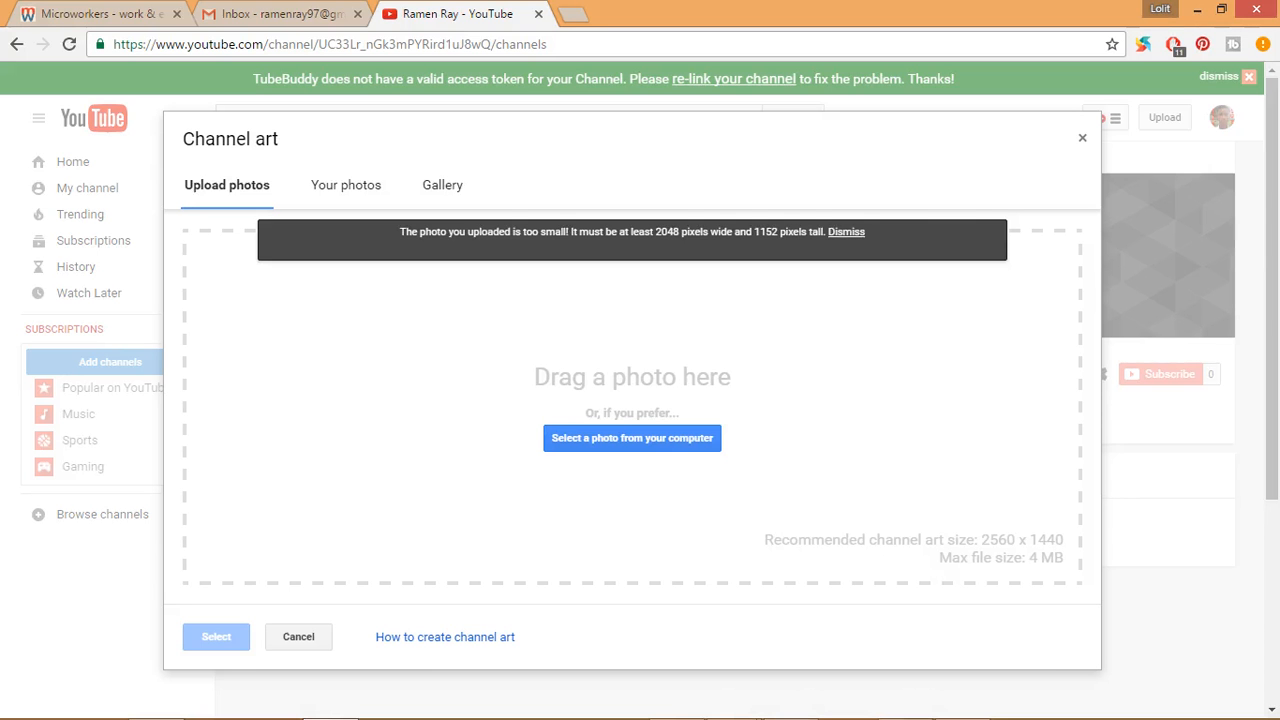
left_click(1200, 10)
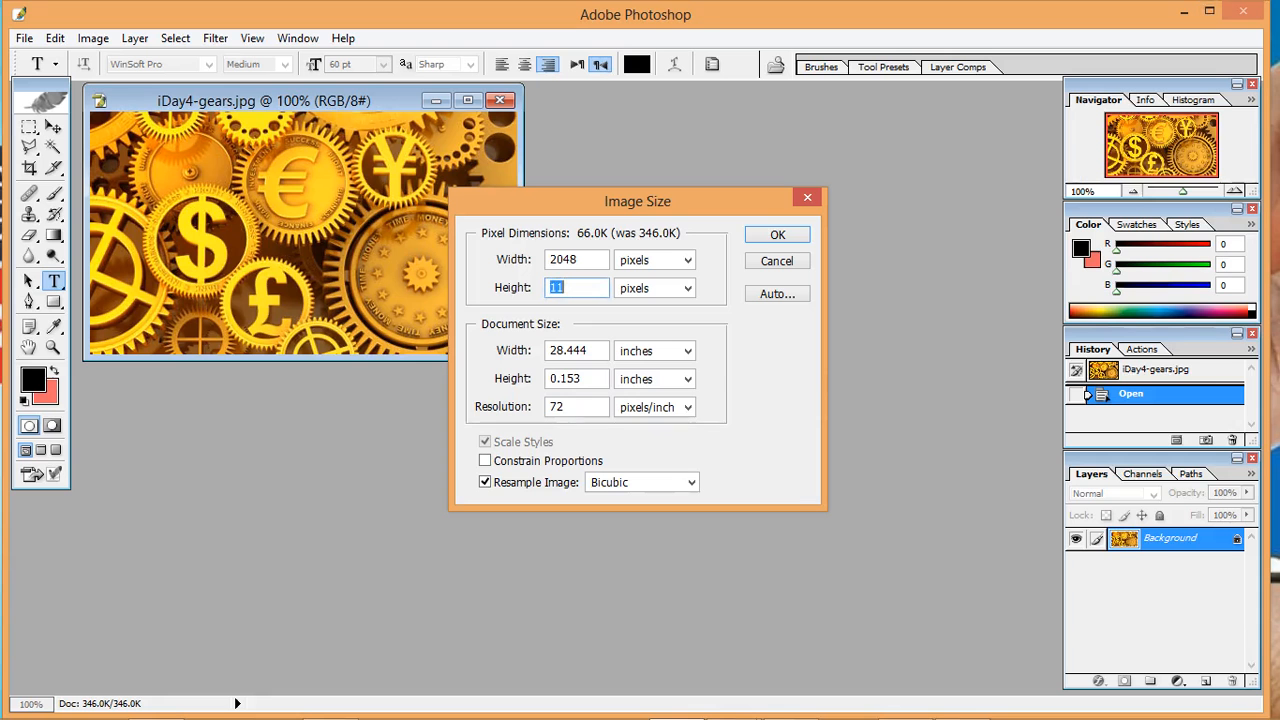
key("Right")
type("52")
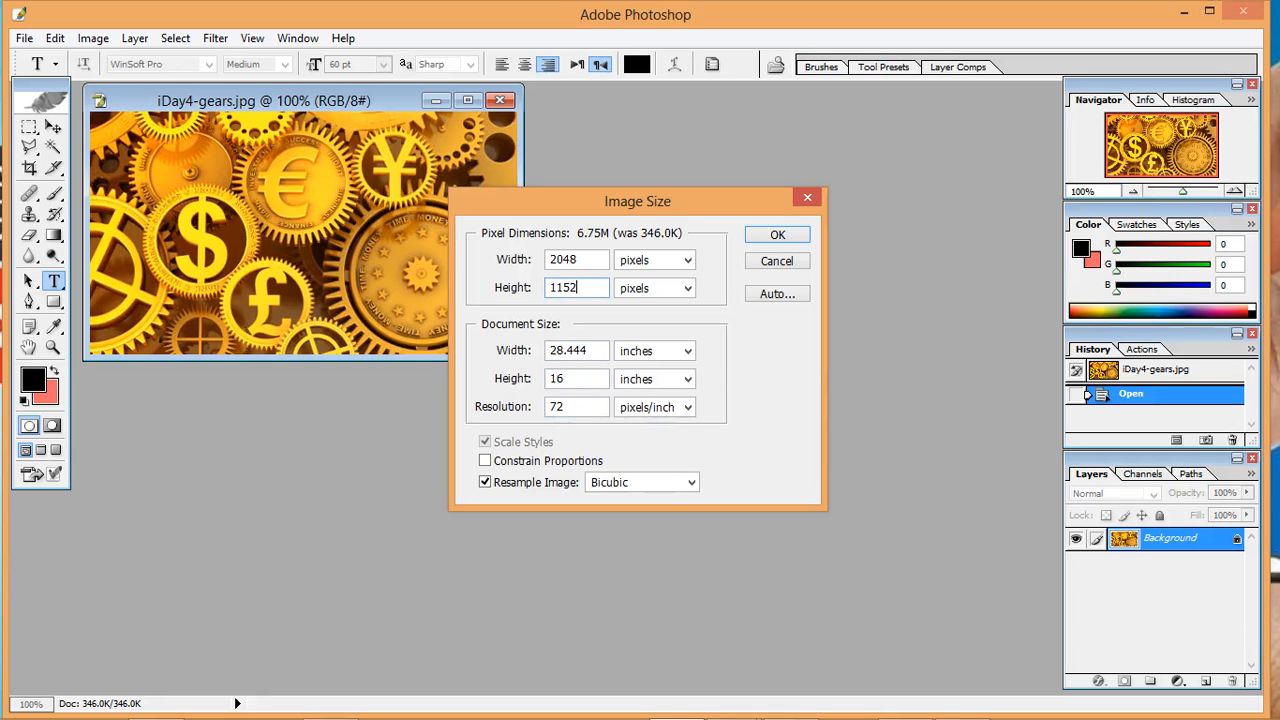
key("Return")
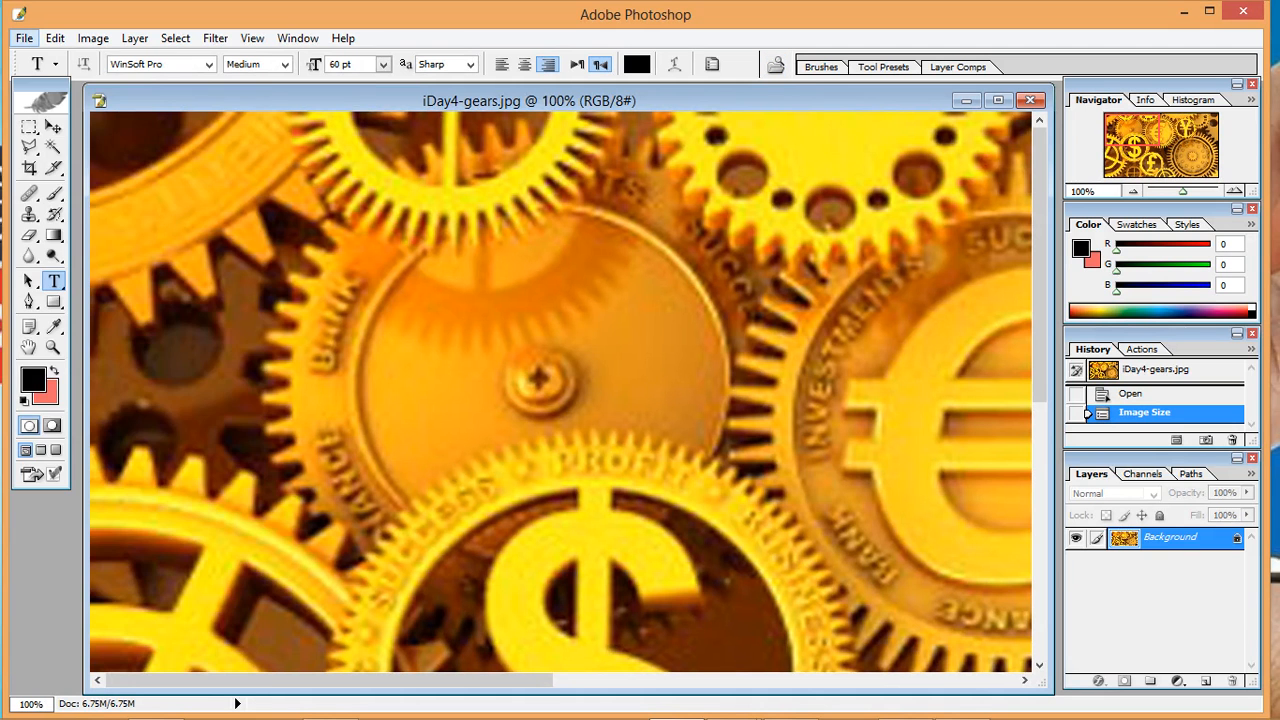
- Save the resized iDay4-gears picture as a Progressive JPEG at quality 8 (High) with 3 scans
left_click(24, 38)
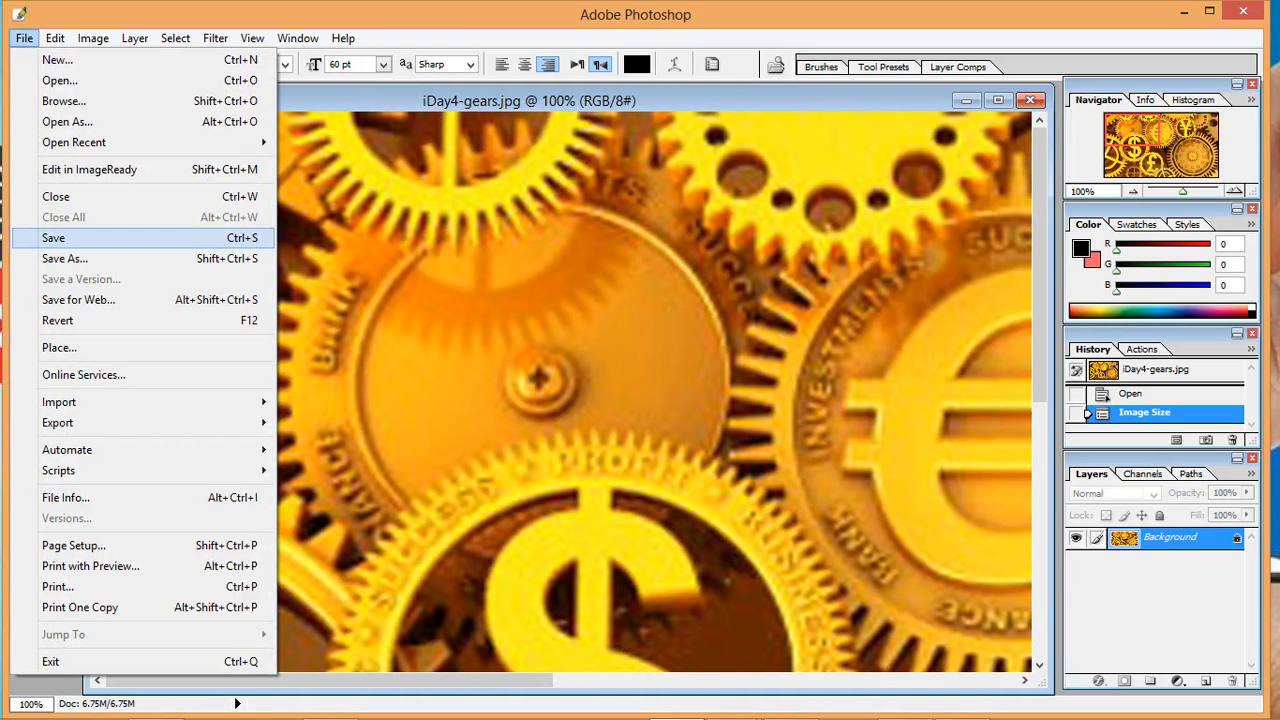
key("Return")
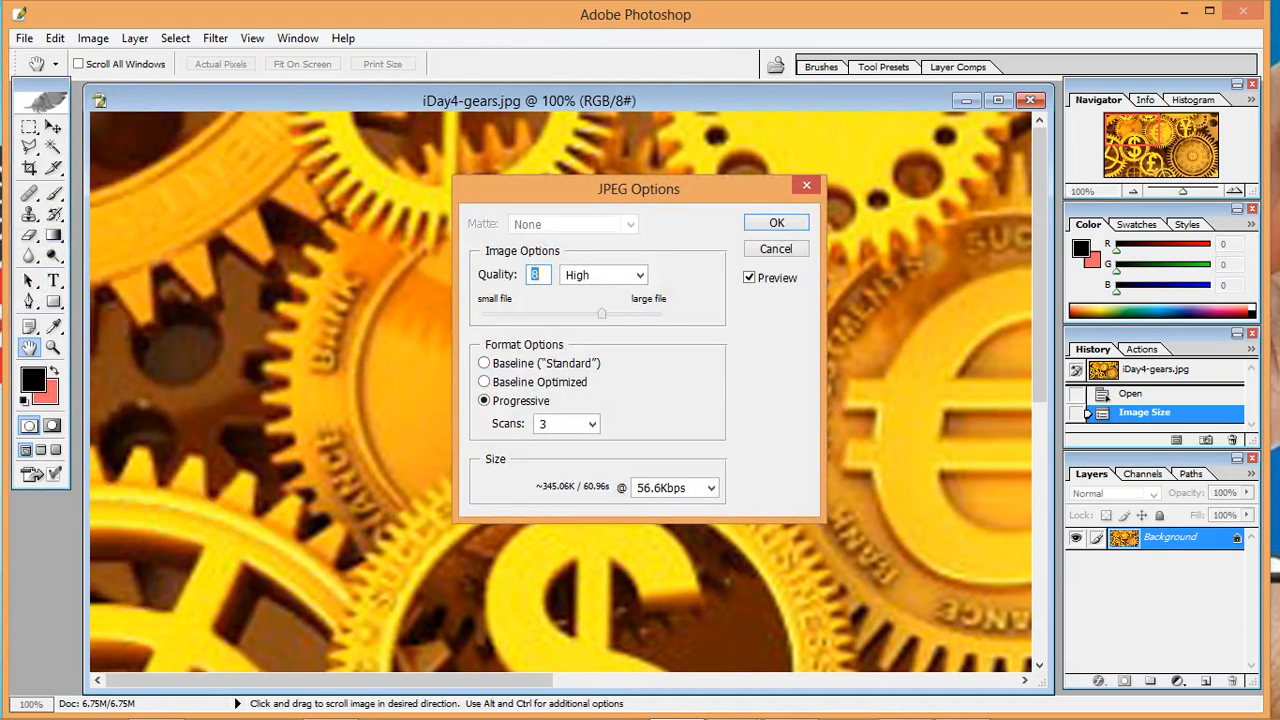
key("Return")
left_click(24, 38)
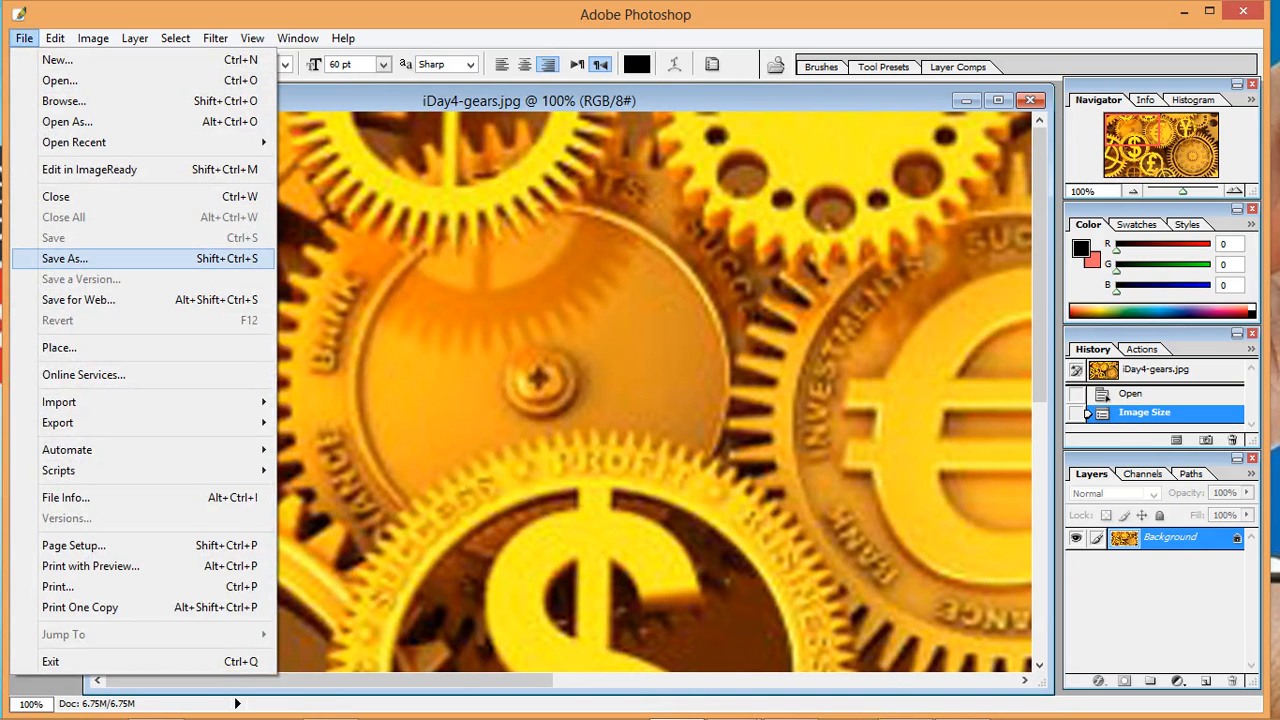
left_click(65, 258)
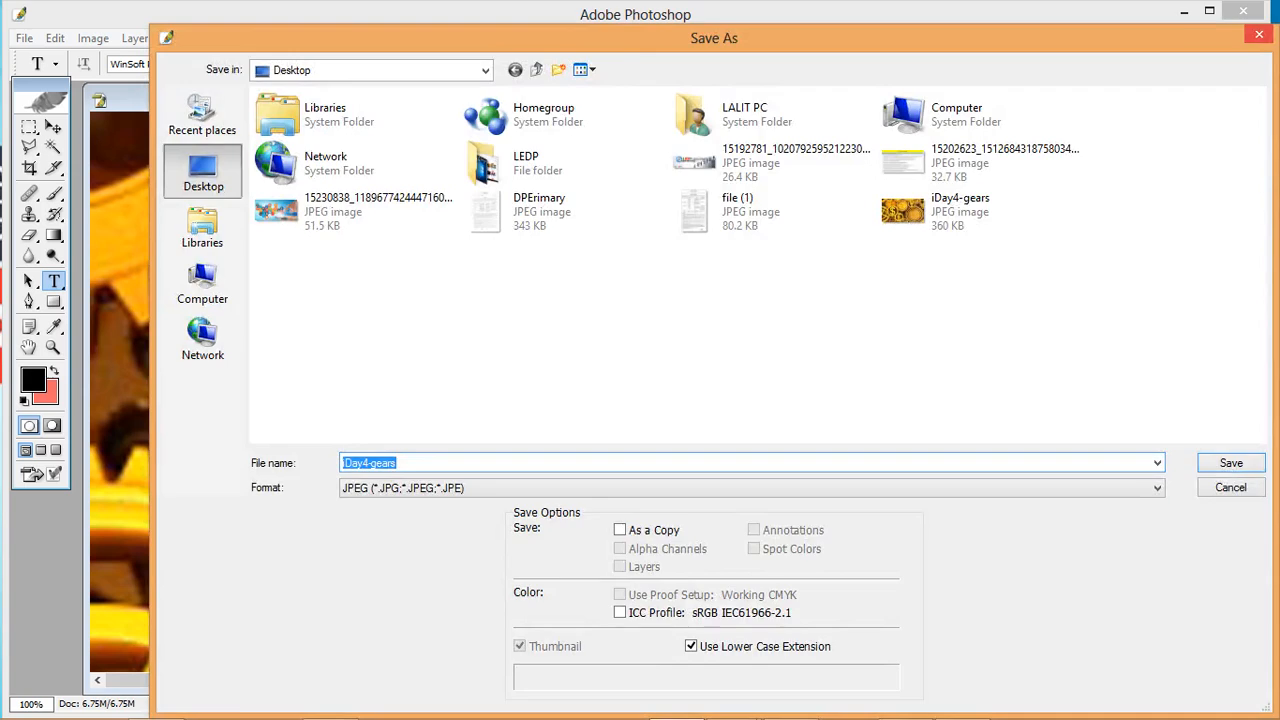
left_click(1259, 35)
- Switch to YouTube in the browser, upload iDay4-gears from the Desktop, and select it as the channel art
left_click(1184, 11)
left_click(330, 701)
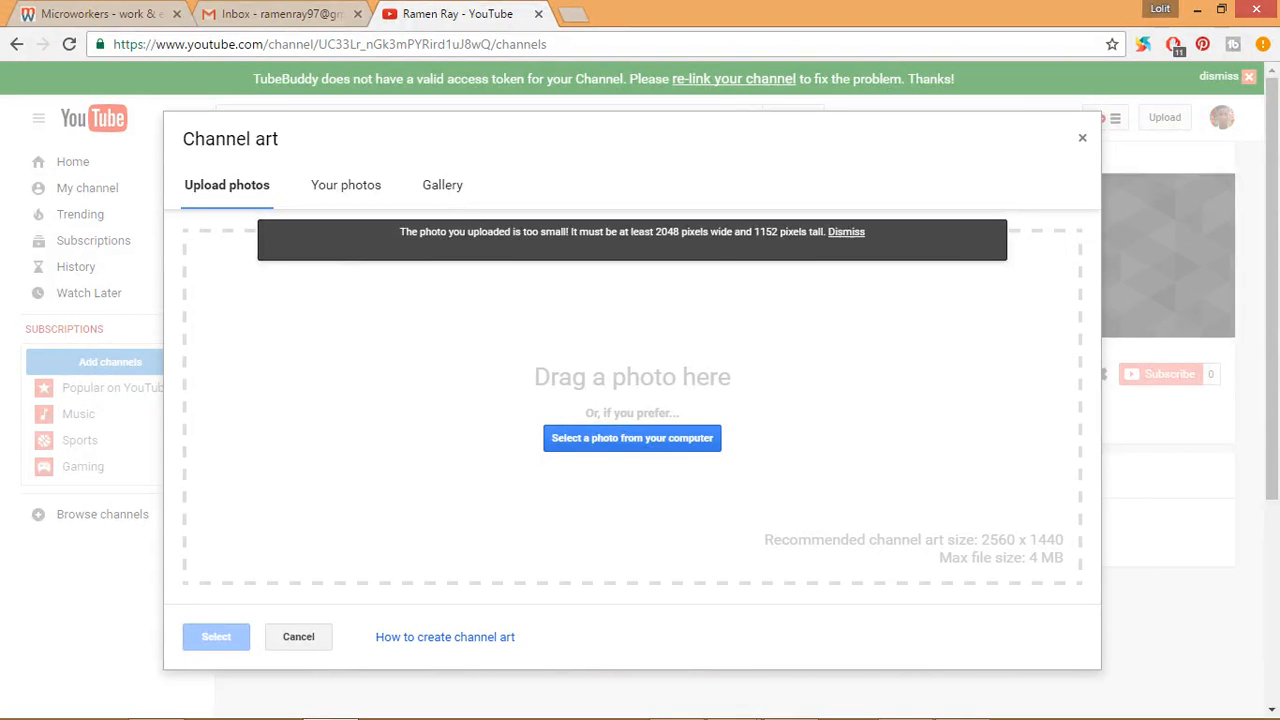
left_click(632, 438)
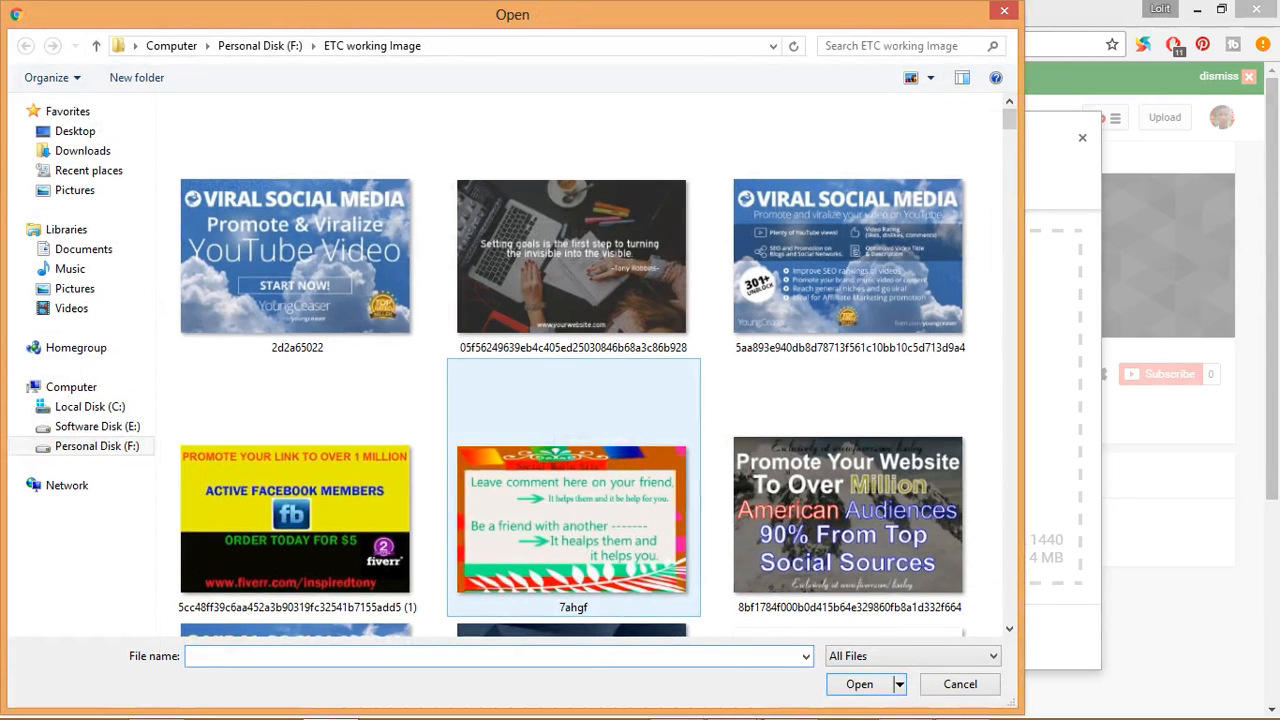
left_click(75, 131)
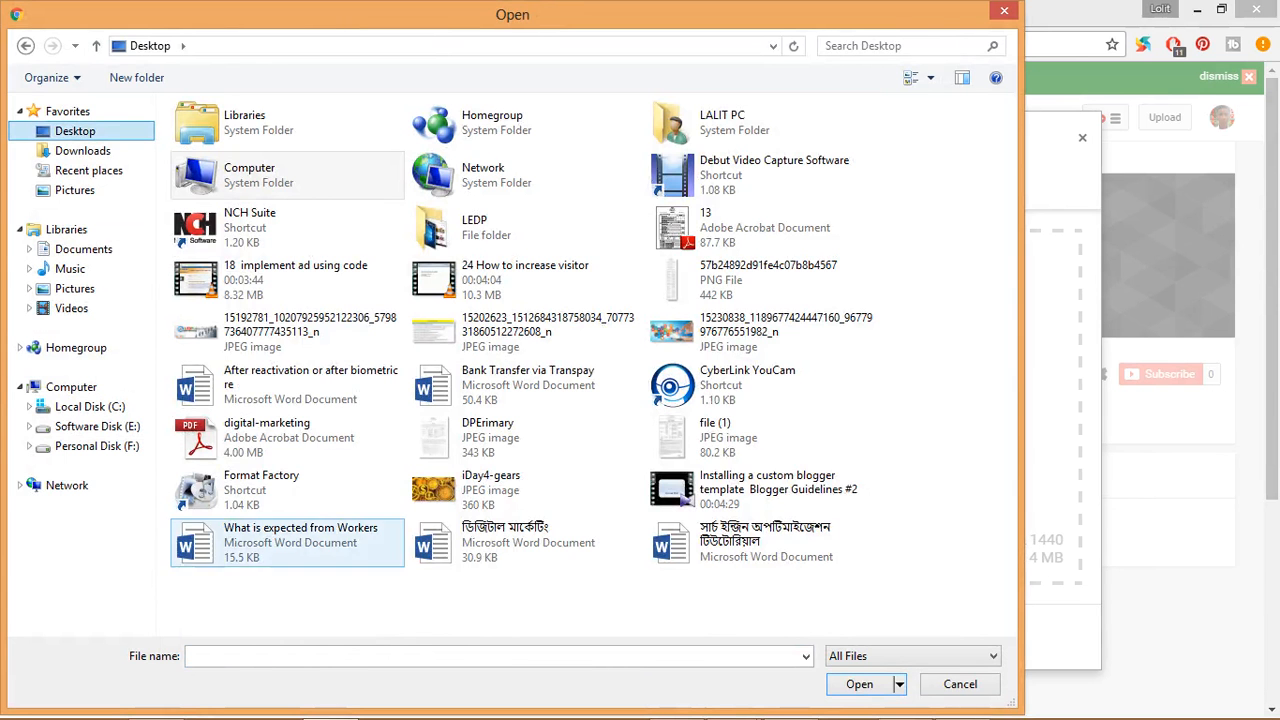
left_click(476, 492)
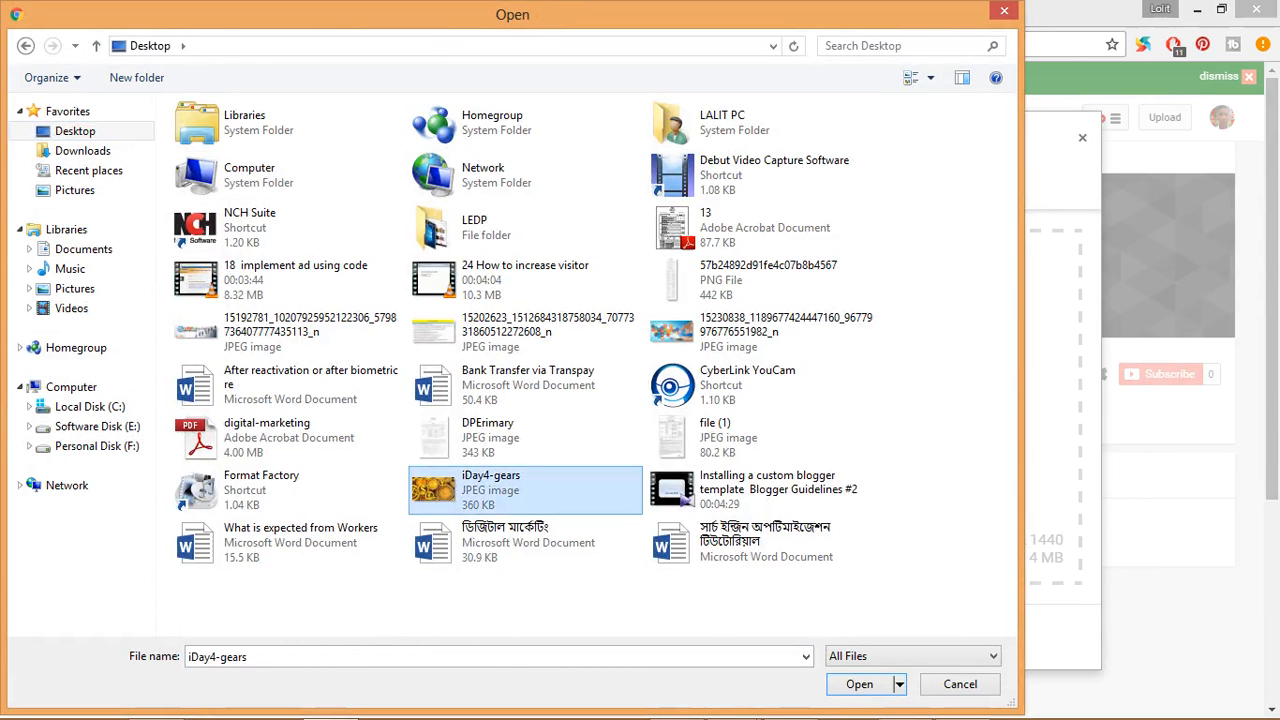
double_click(476, 492)
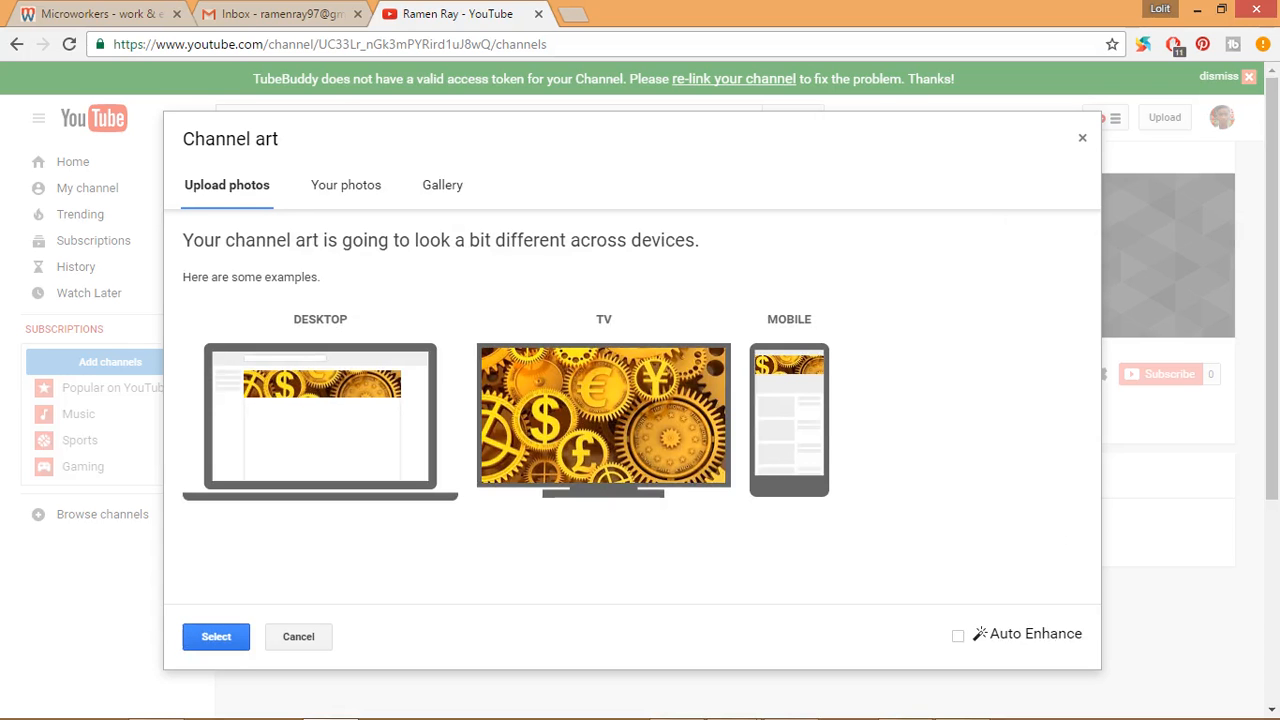
left_click(216, 637)
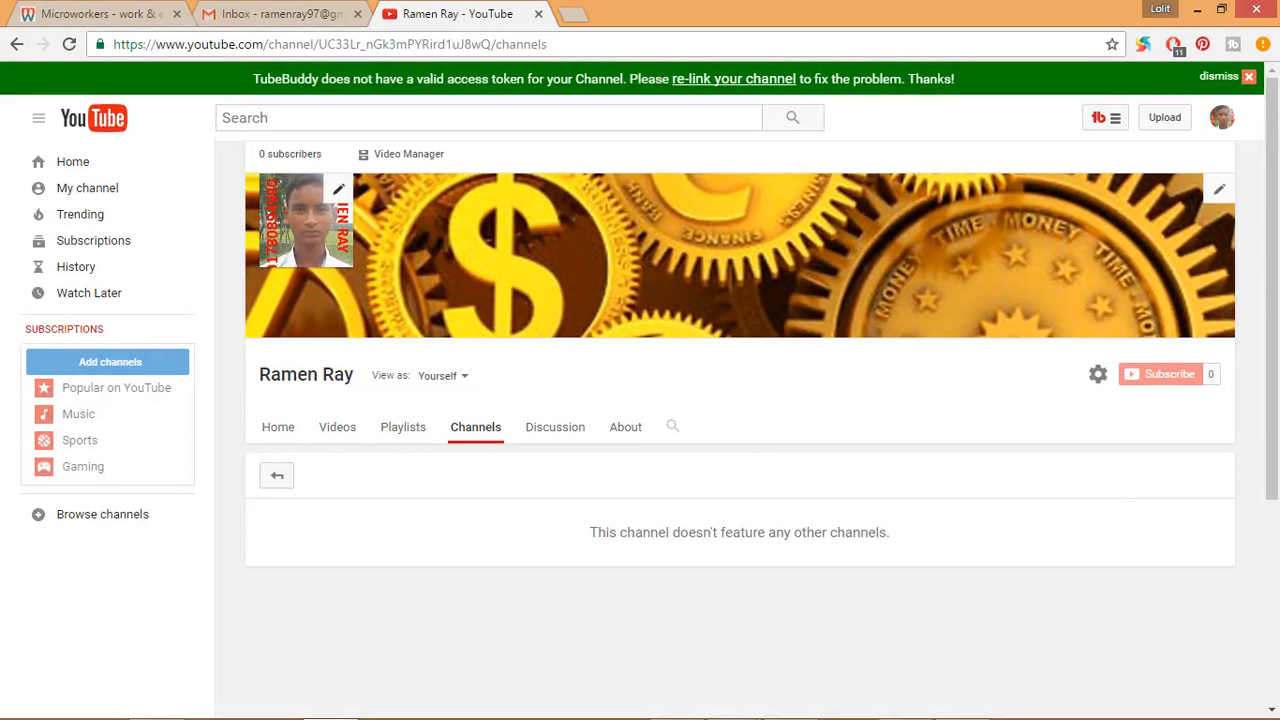
- Open the channel icon's photo picker in Google About me, close it without choosing a photo, and review the profile page
left_click(338, 189)
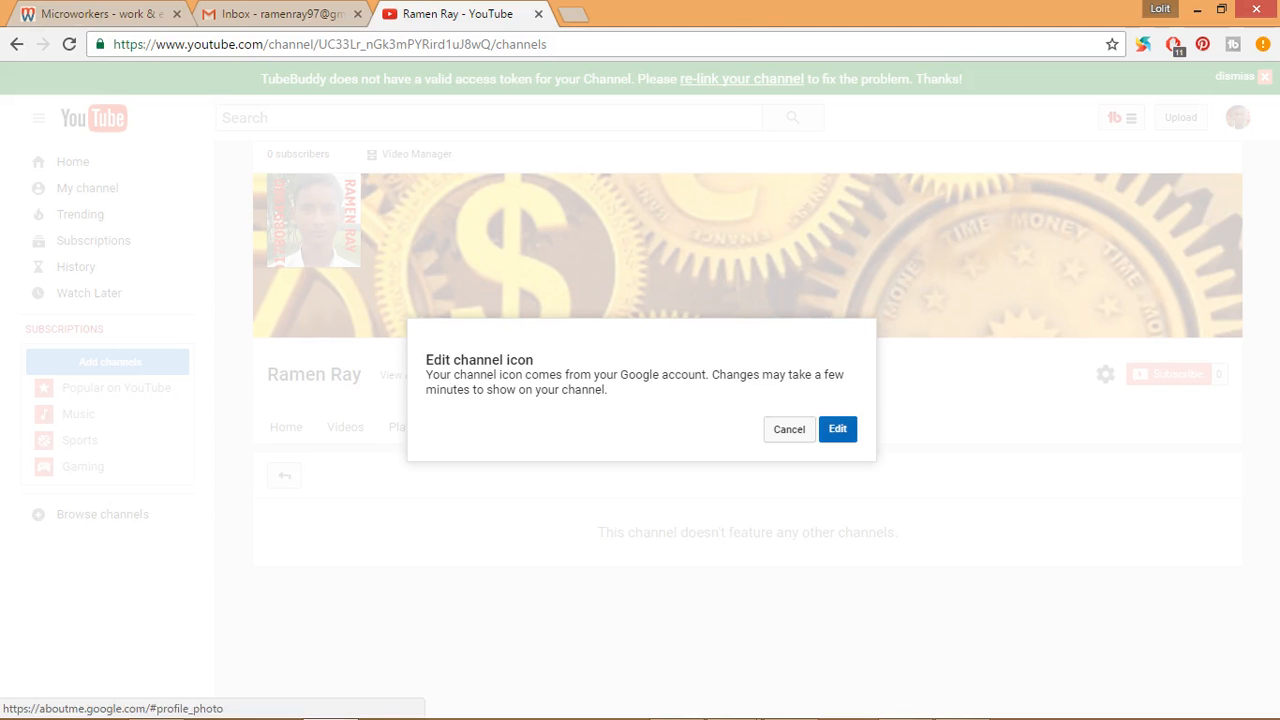
left_click(837, 428)
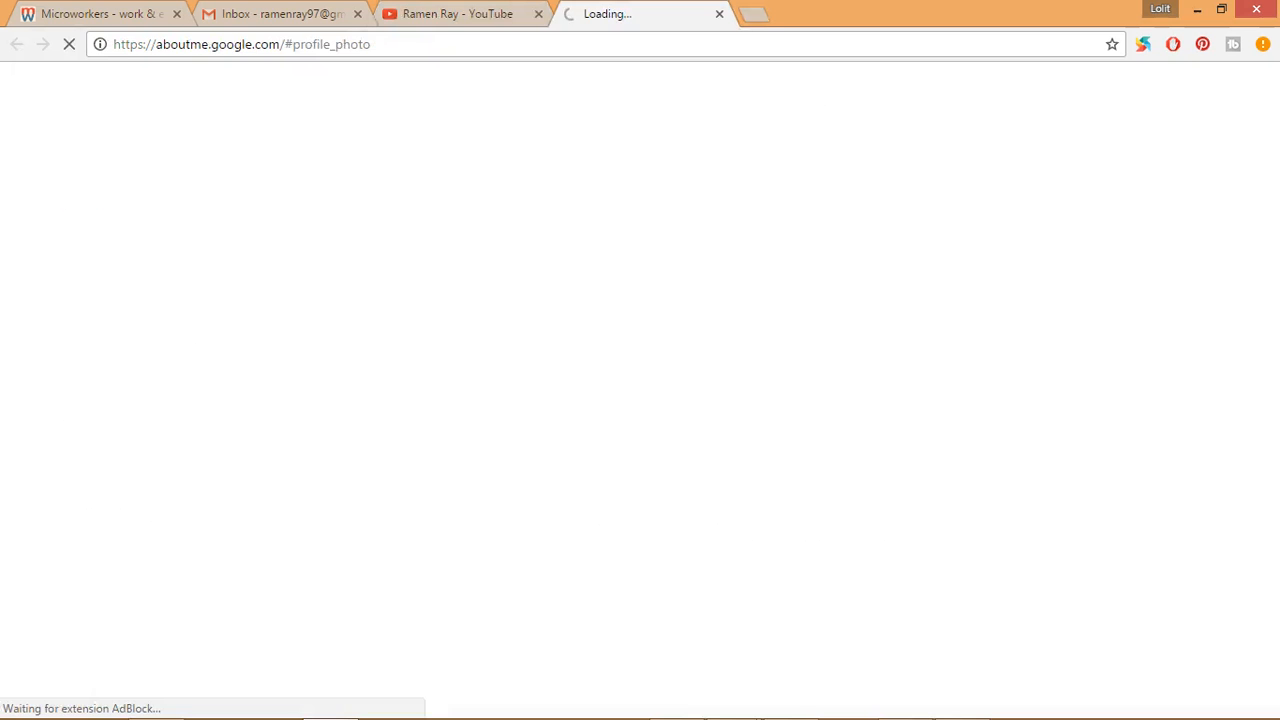
left_click(457, 14)
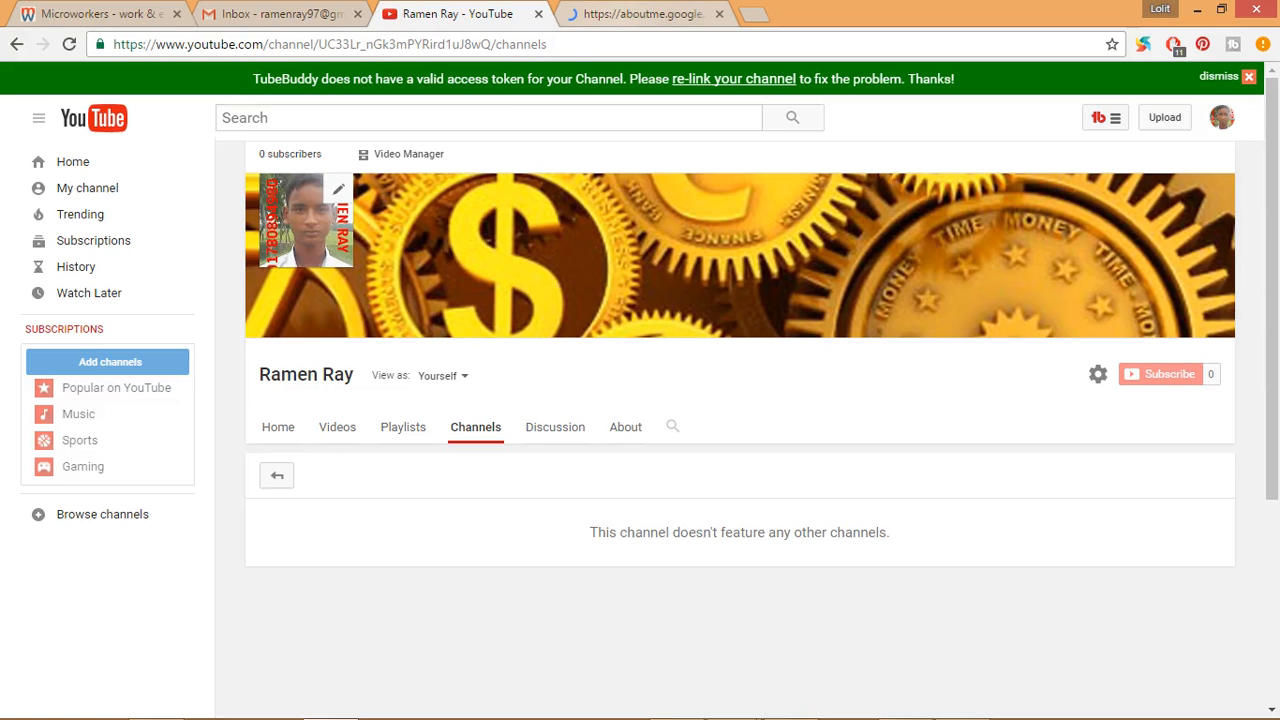
left_click(641, 14)
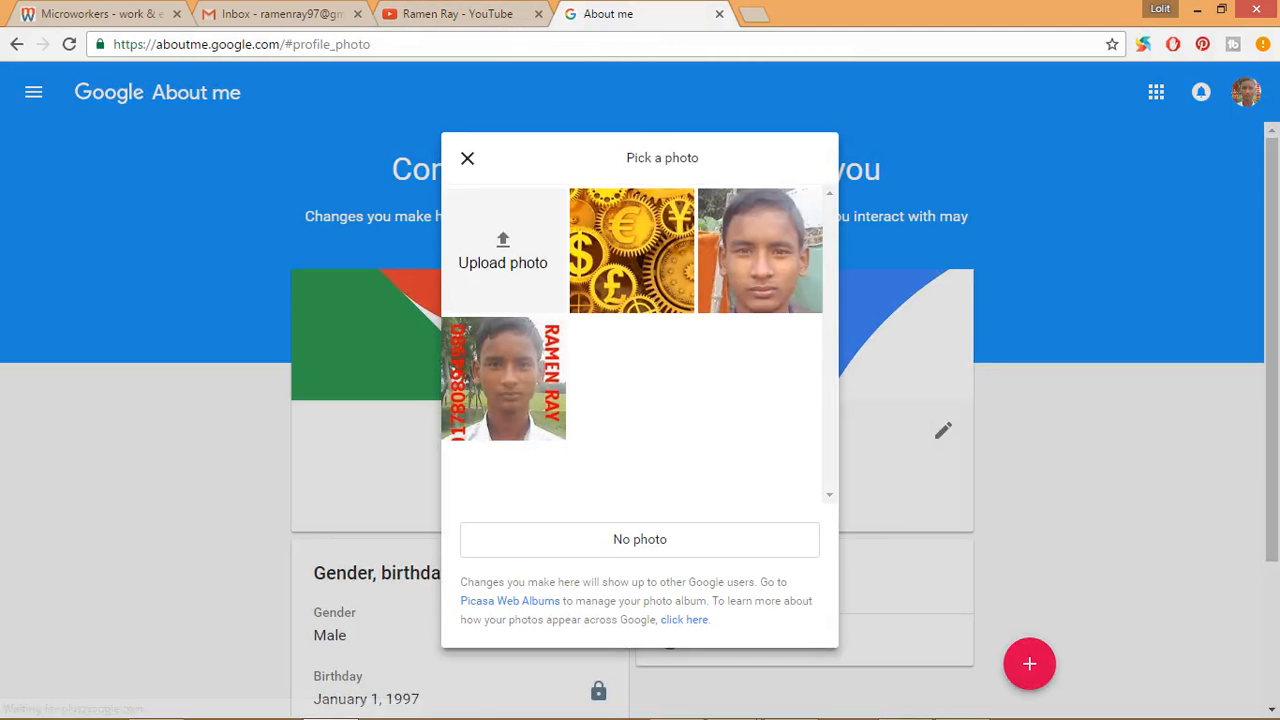
left_click(463, 378)
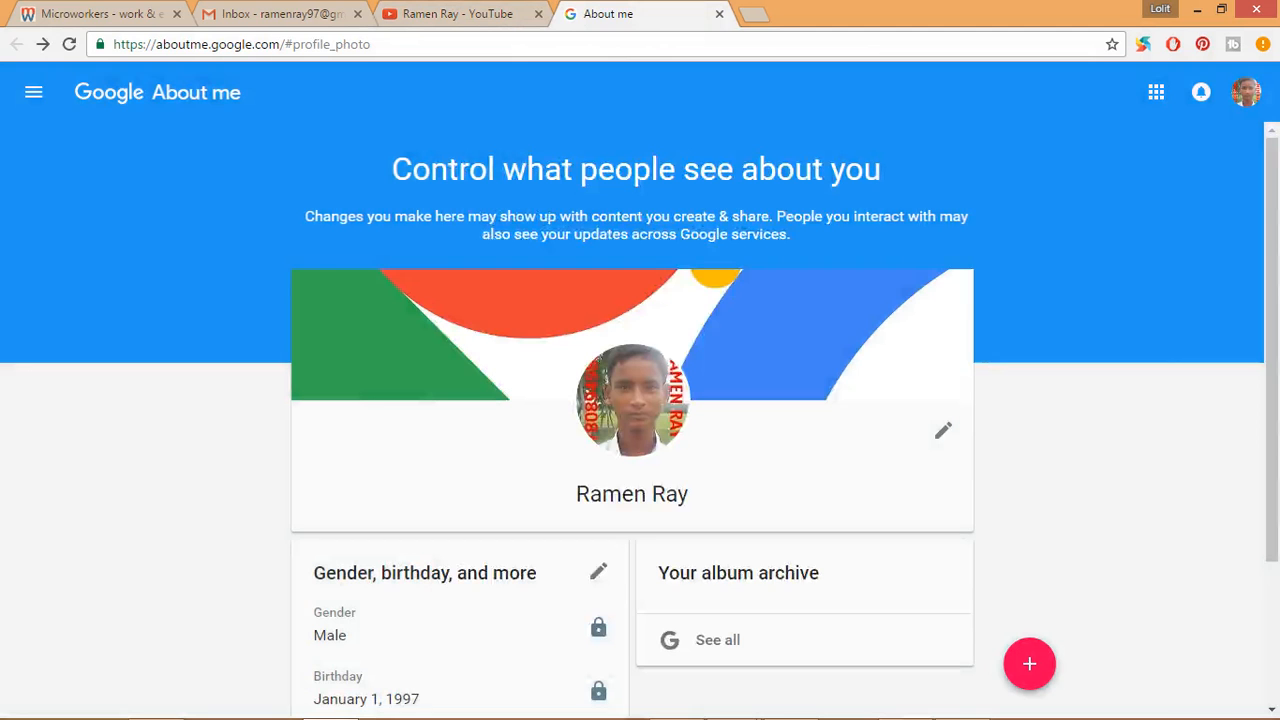
scroll(640, 420, "down", 2)
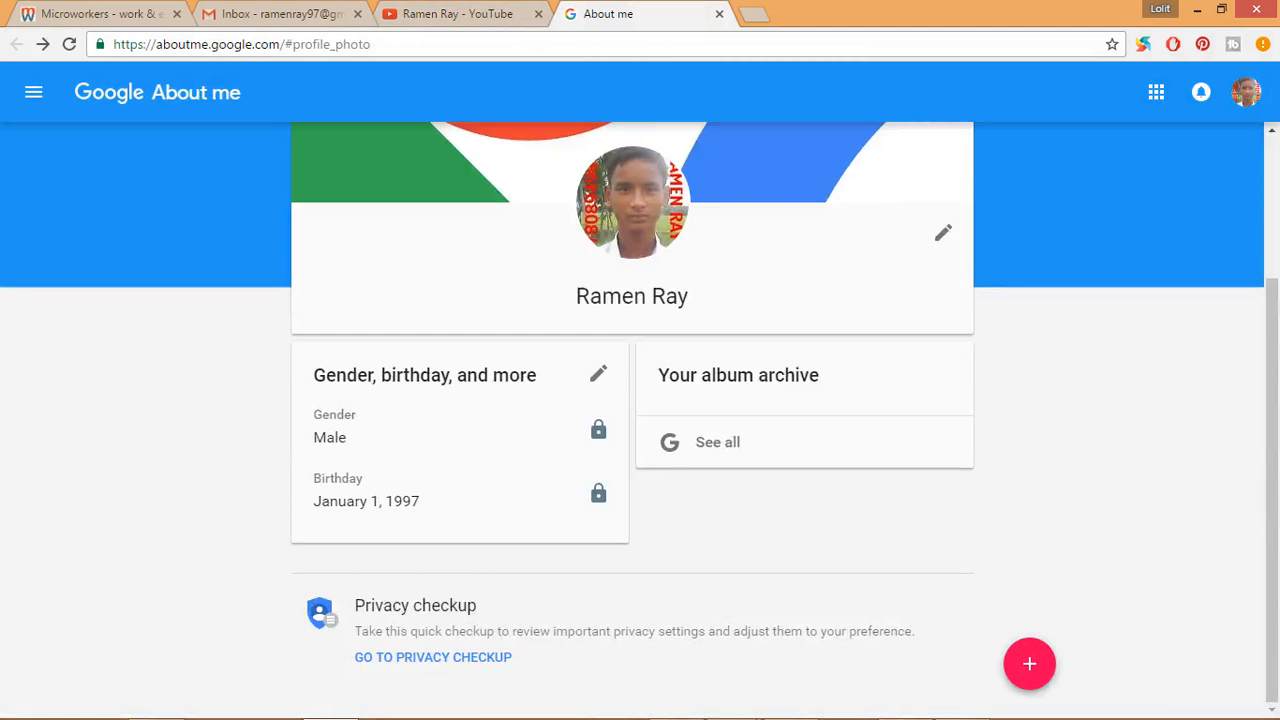
scroll(640, 420, "up", 2)
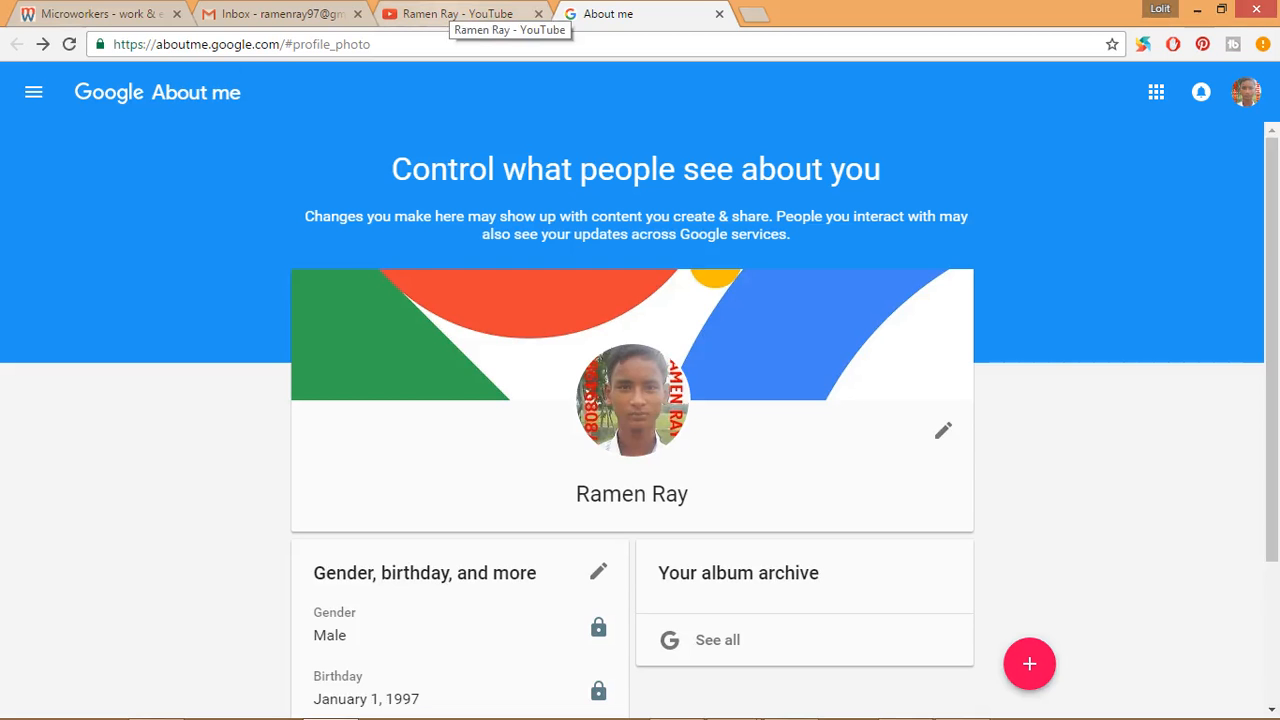
- Return to the YouTube channel page and open the channel's links for editing
left_click(458, 14)
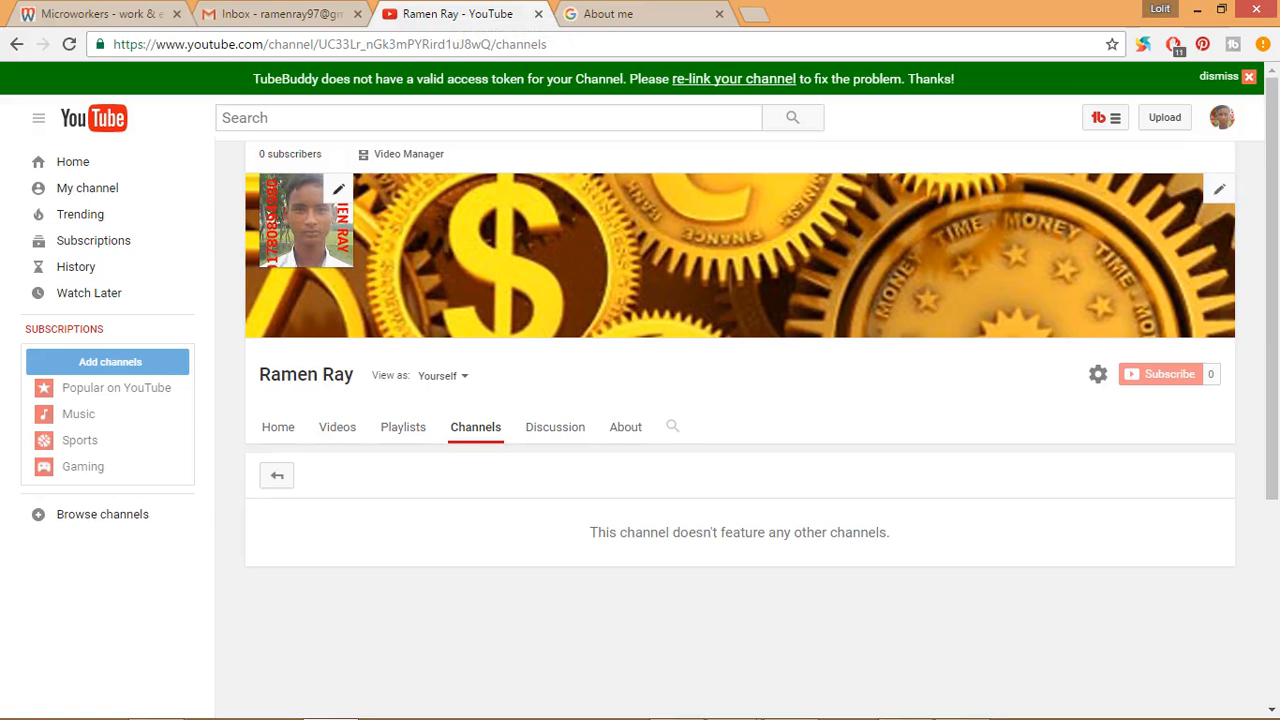
left_click(339, 189)
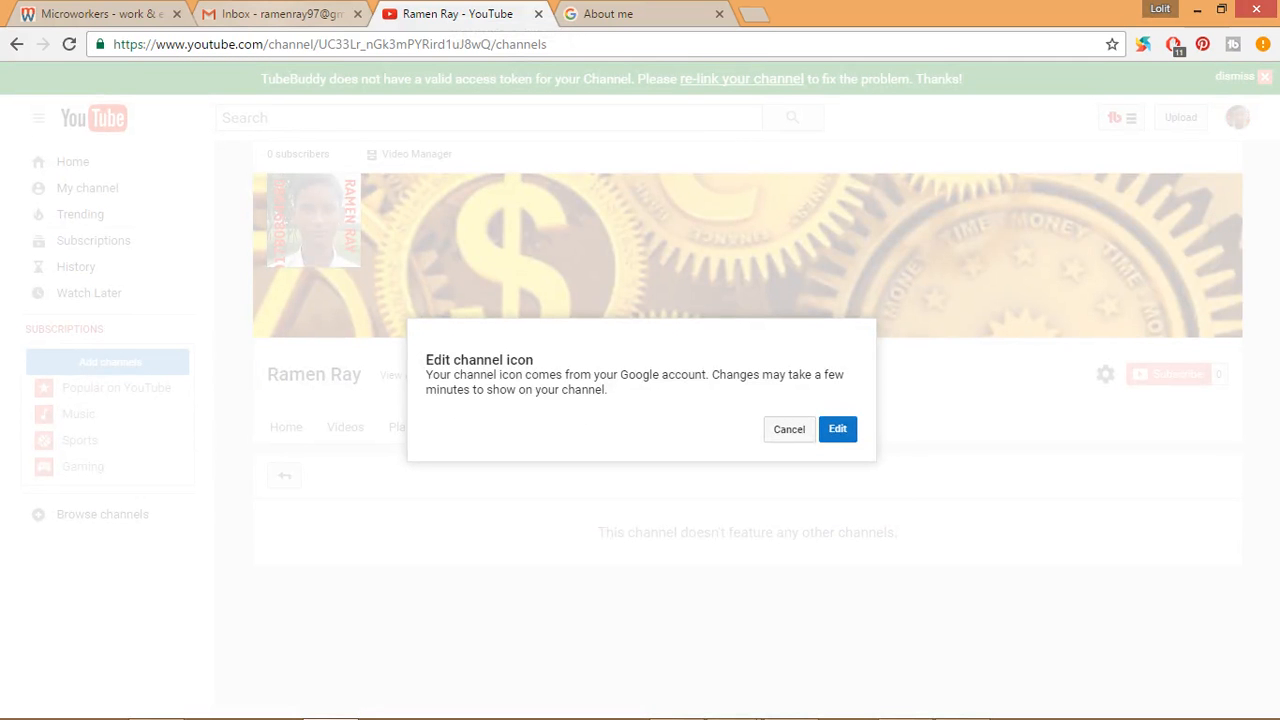
left_click(772, 429)
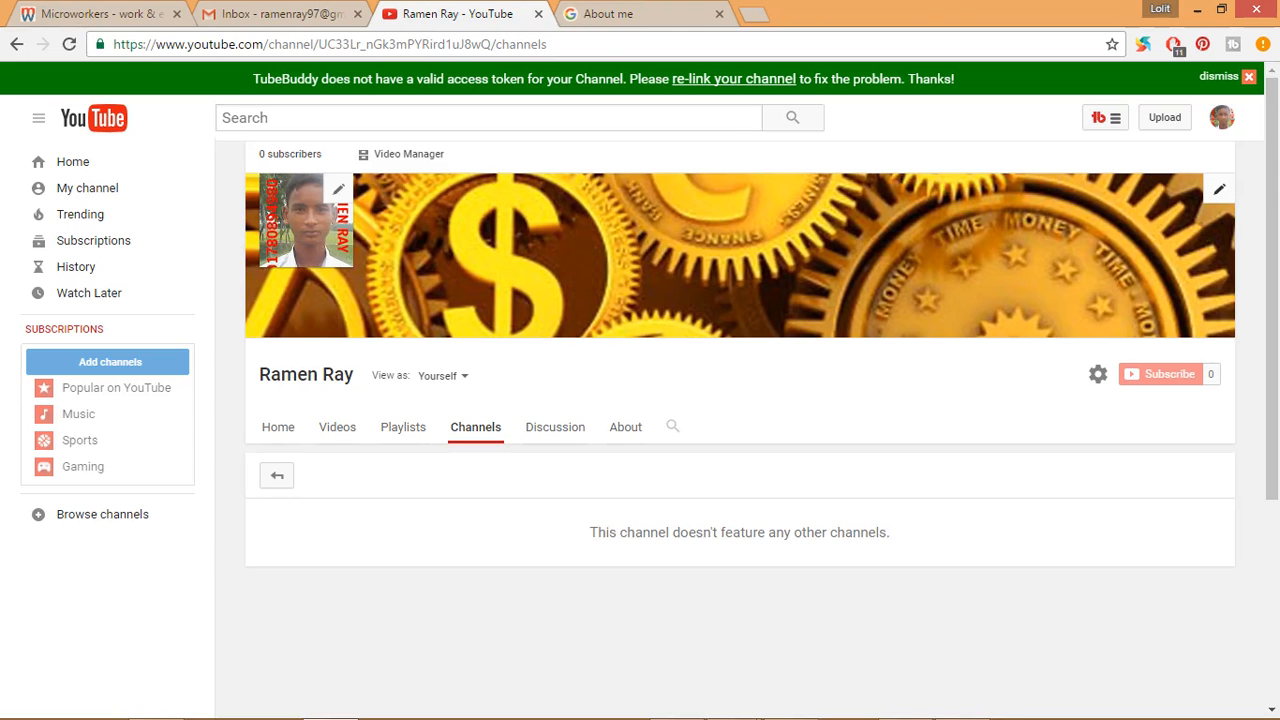
left_click(1219, 189)
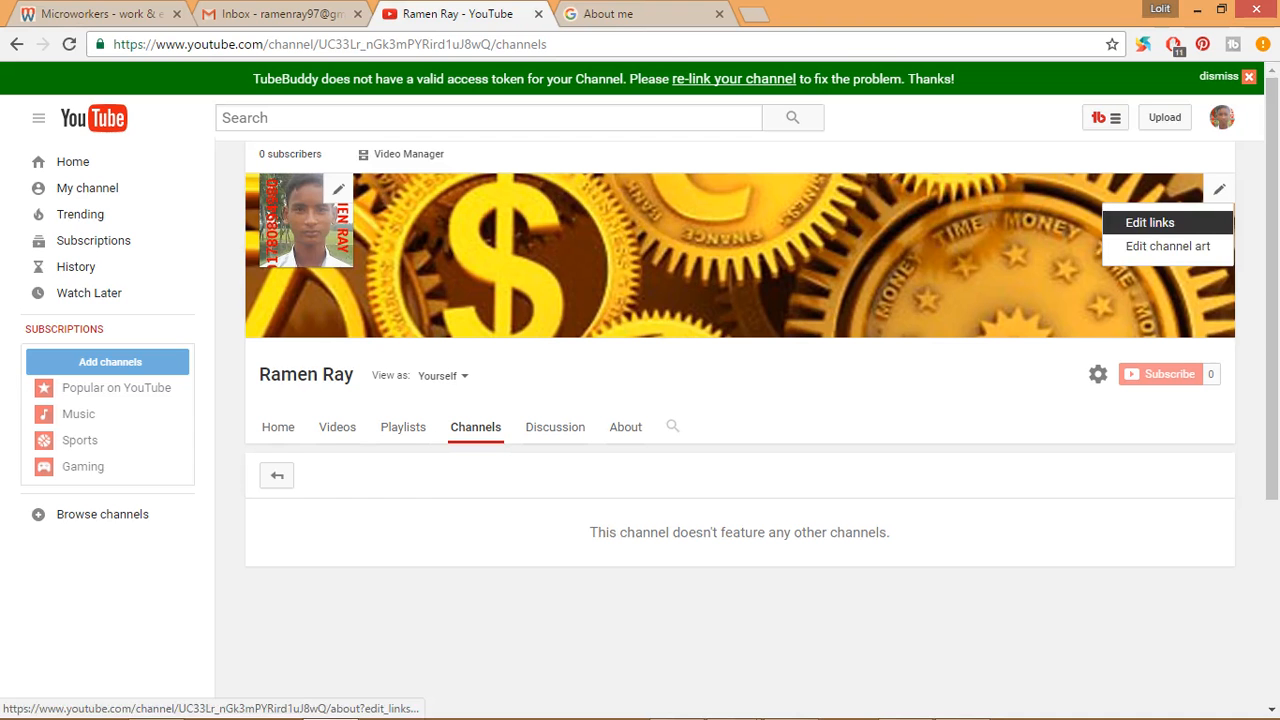
left_click(1150, 222)
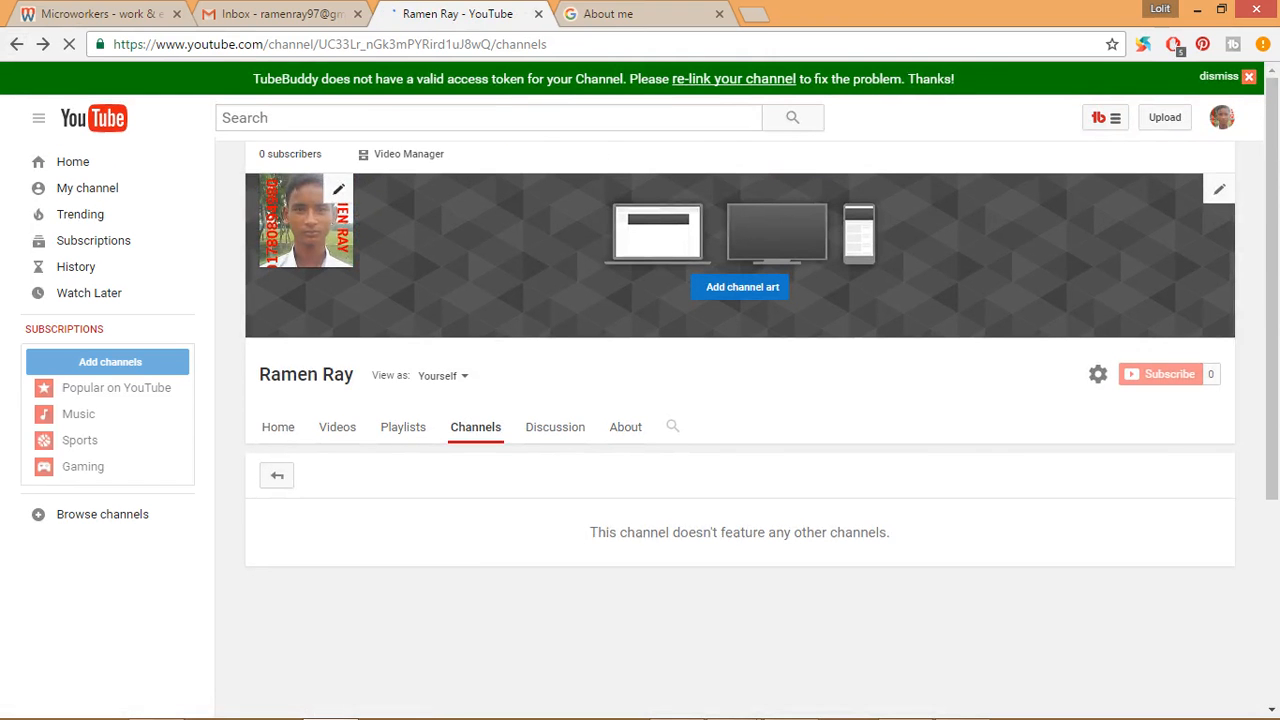
- Reopen channel icon editing in Google About me from the channel page, and close both About me pages without changing the photo
left_click(339, 189)
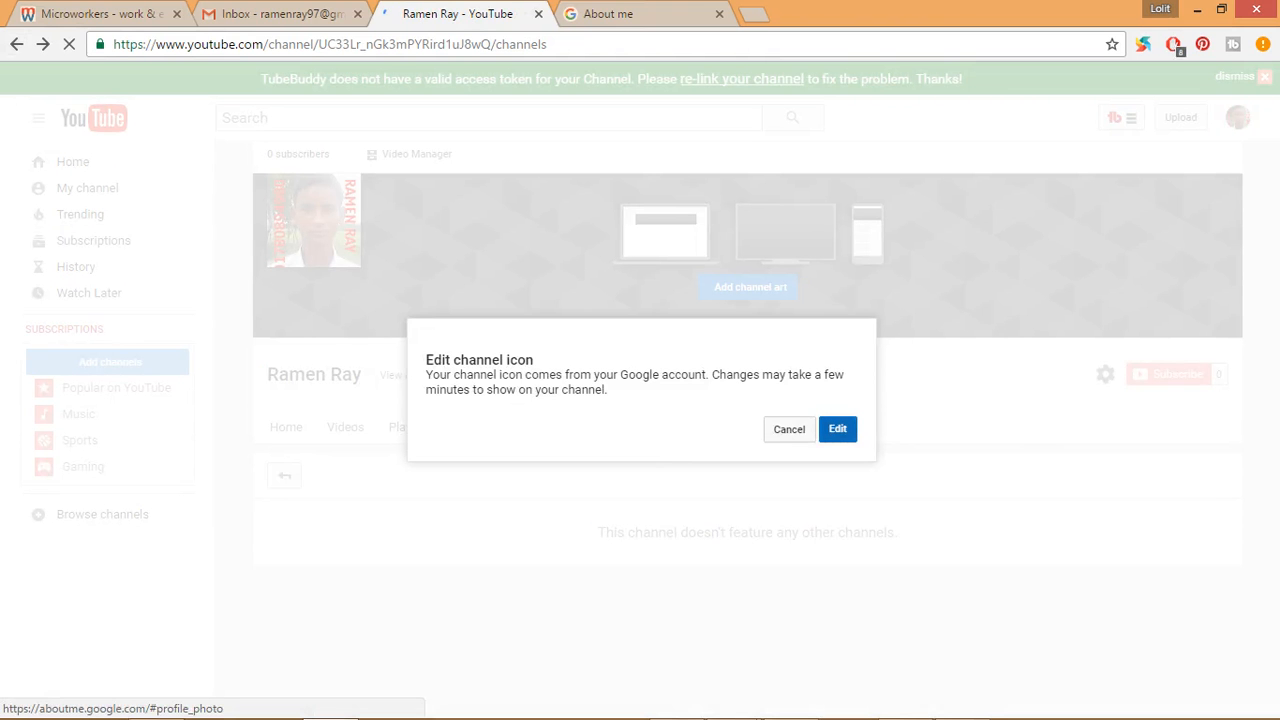
left_click(837, 428)
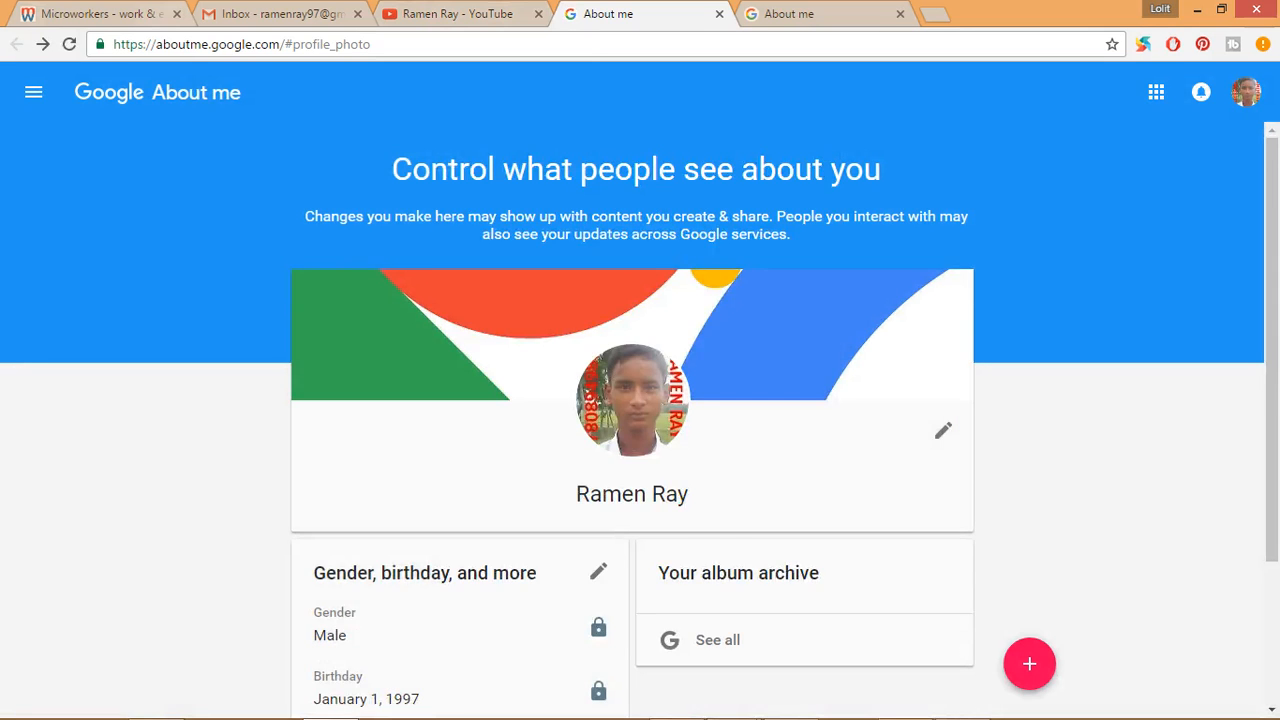
left_click(458, 14)
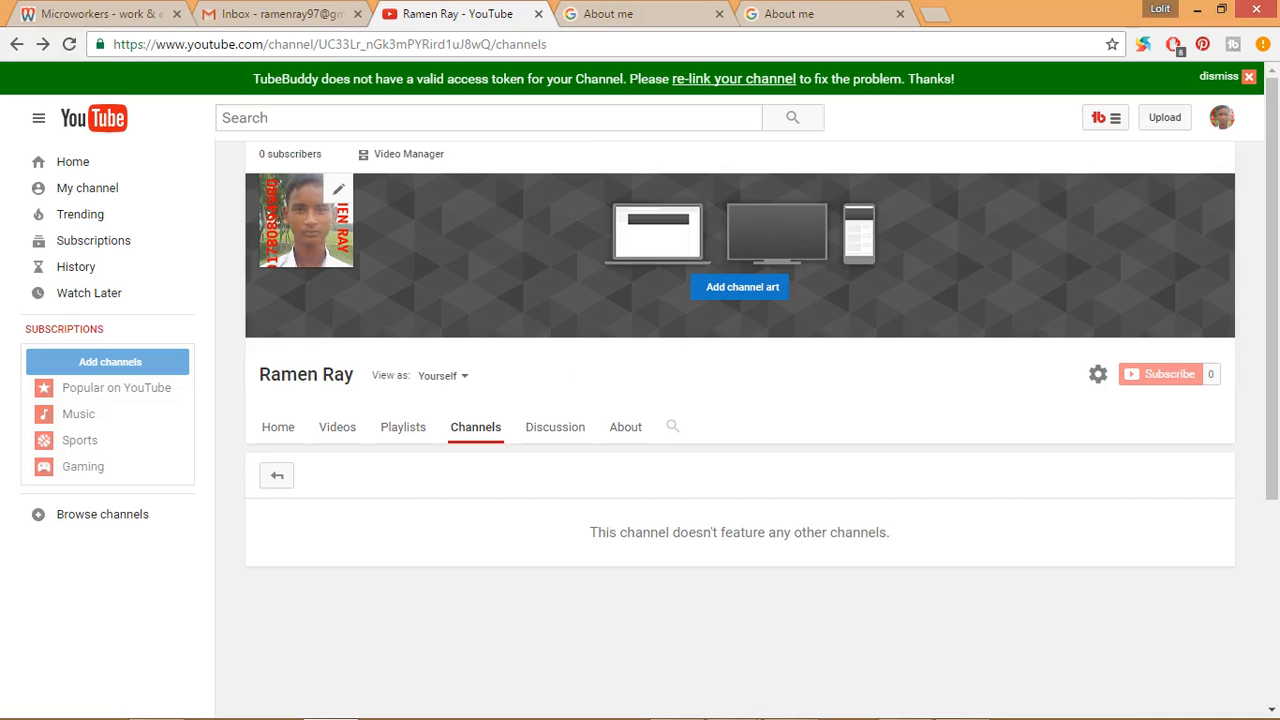
left_click(620, 14)
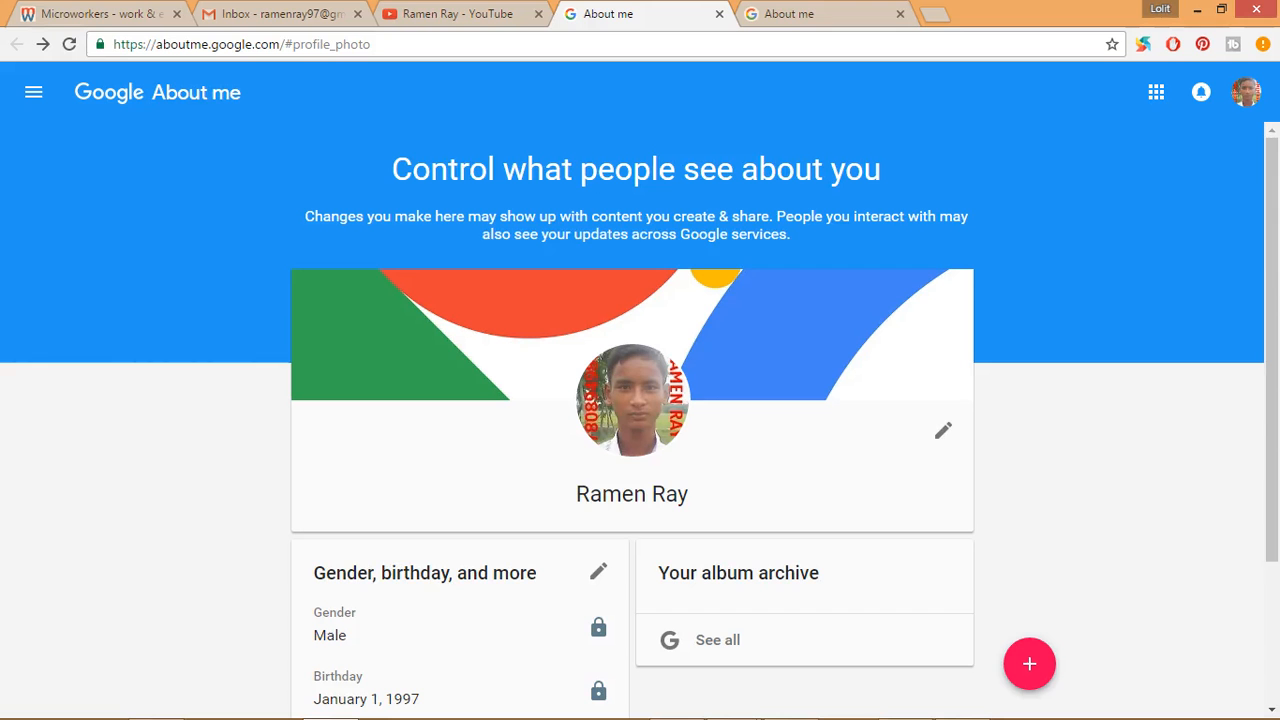
left_click(800, 14)
left_click(900, 14)
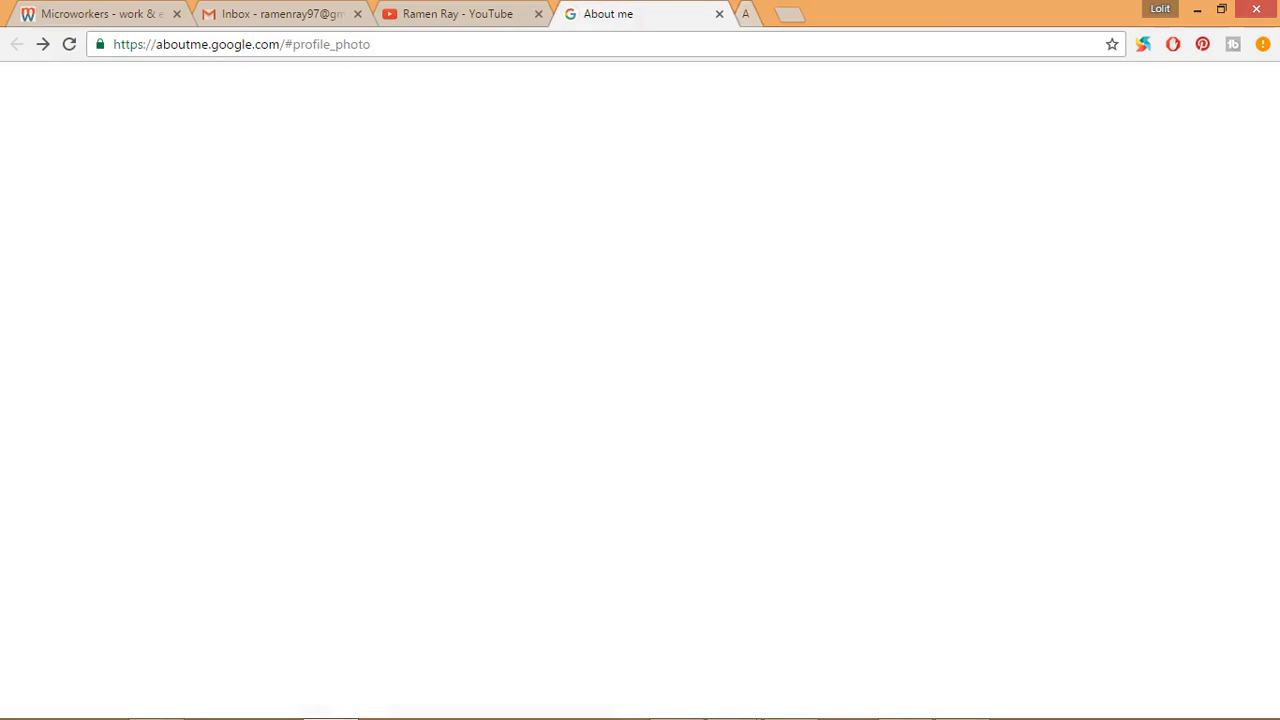
left_click(719, 14)
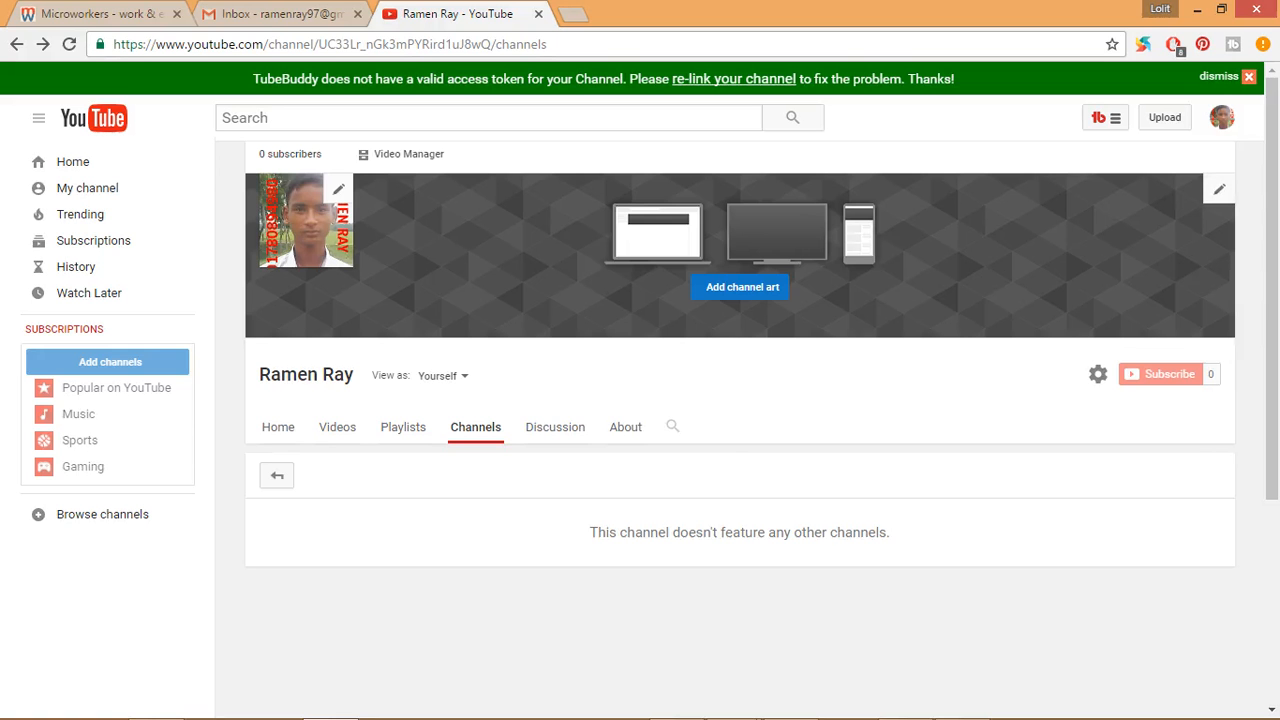
- Edit the channel art by uploading iDay4-gears from the Desktop and selecting it as the banner
scroll(740, 400, "down", 3)
scroll(740, 400, "up", 3)
left_click(1219, 189)
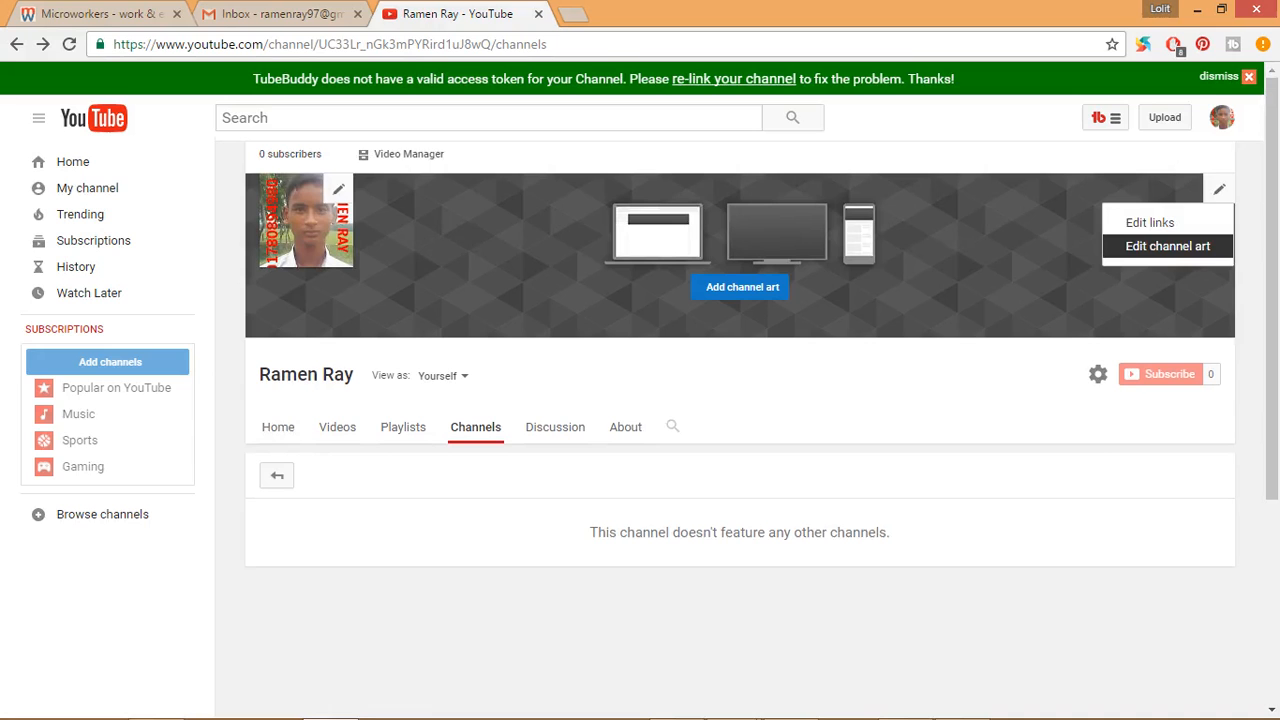
left_click(1167, 246)
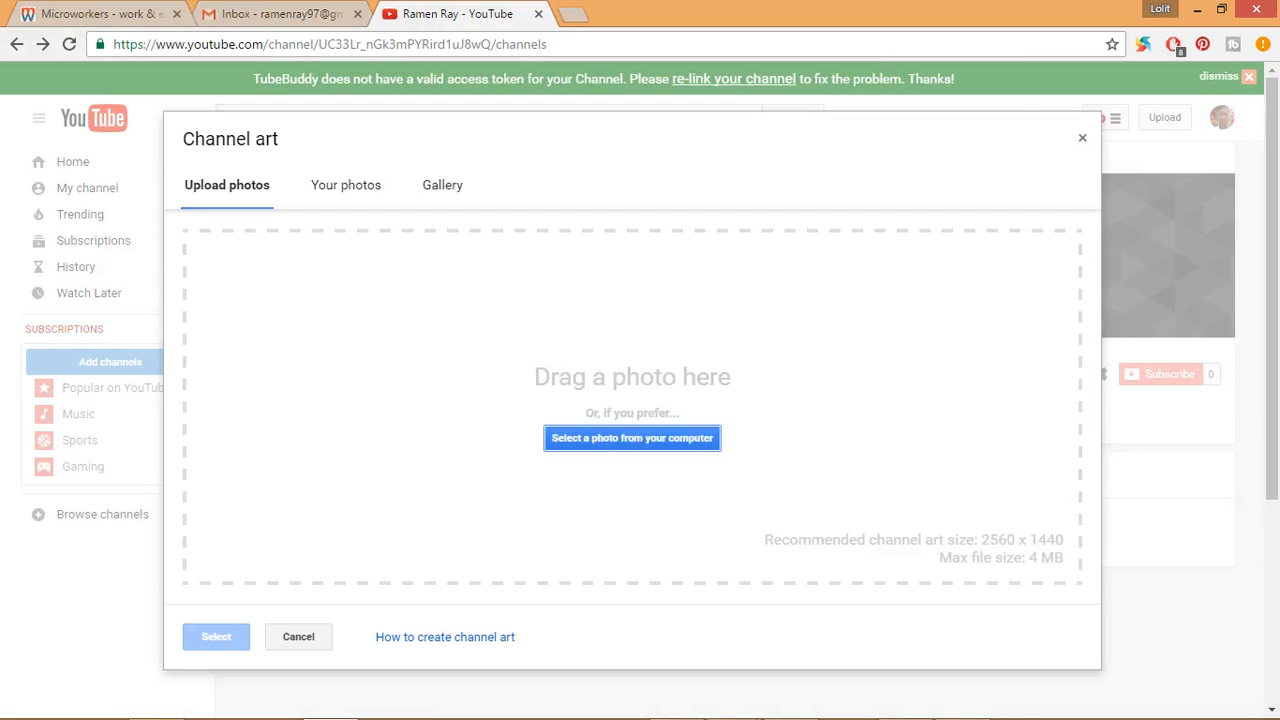
left_click(641, 438)
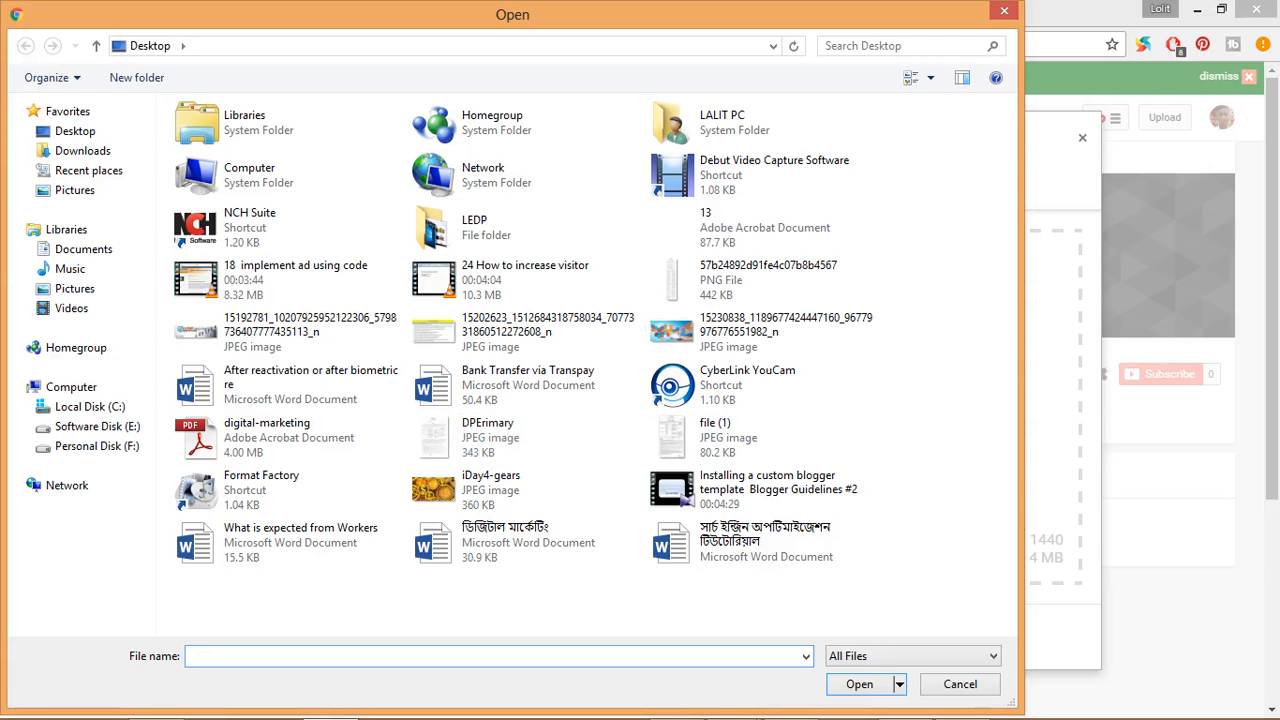
double_click(480, 490)
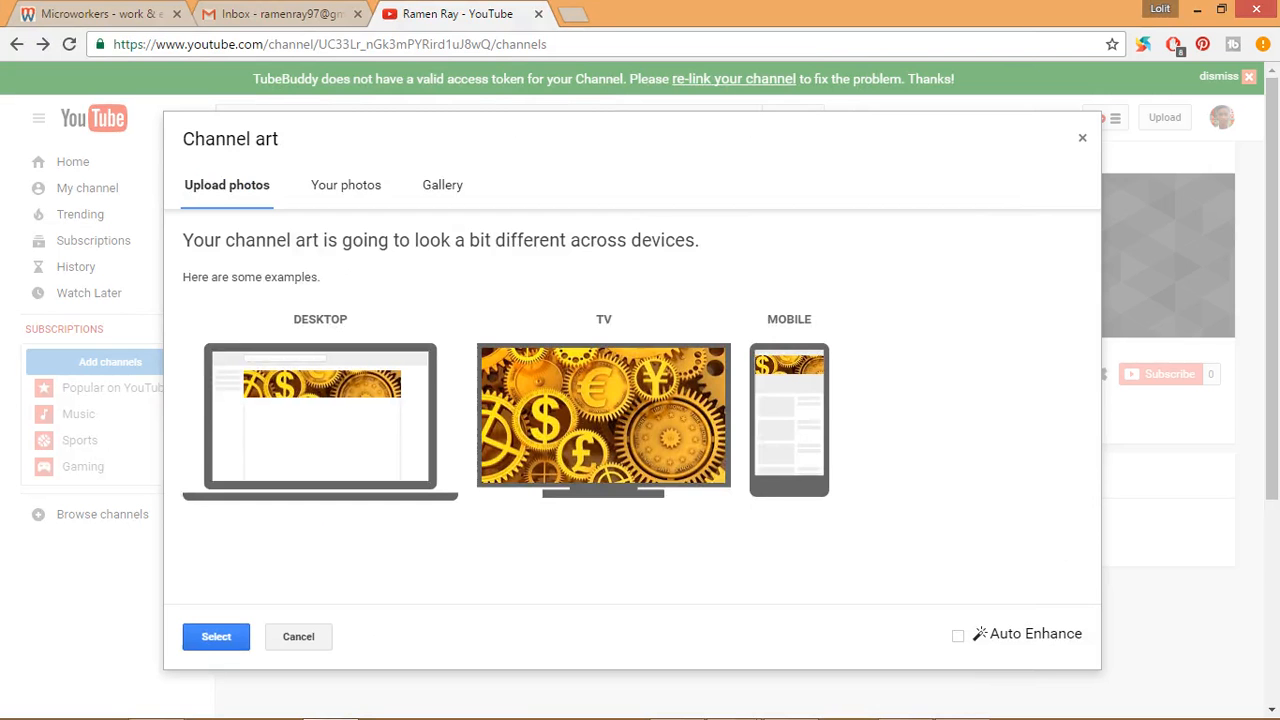
left_click(216, 637)
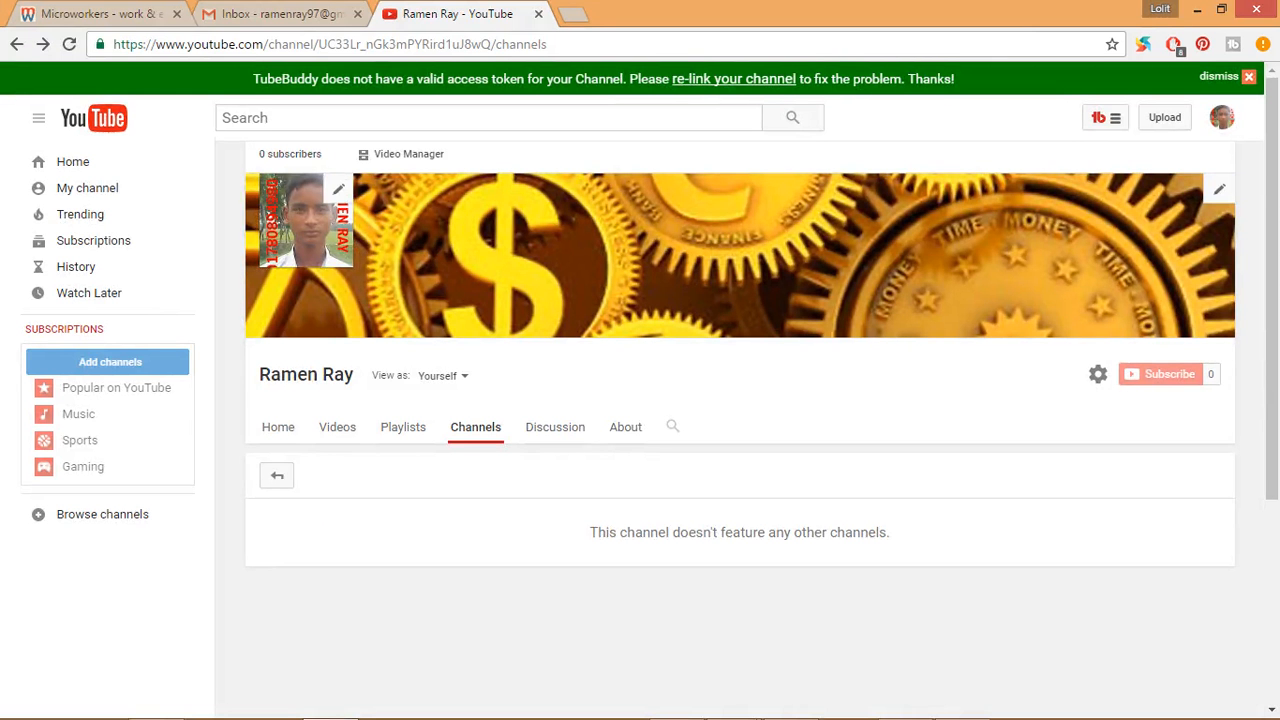
scroll(740, 400, "down", 3)
scroll(740, 400, "up", 3)
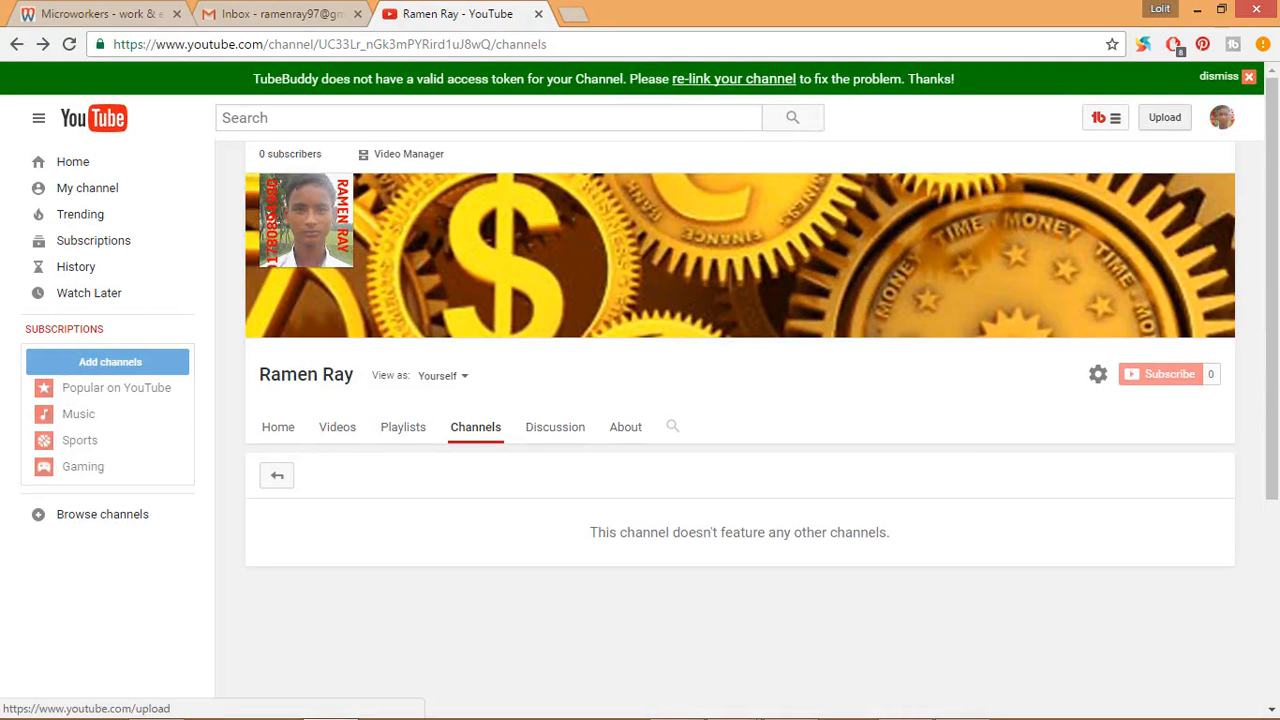
- View YouTube's video upload page and return to the channel page
left_click(1164, 117)
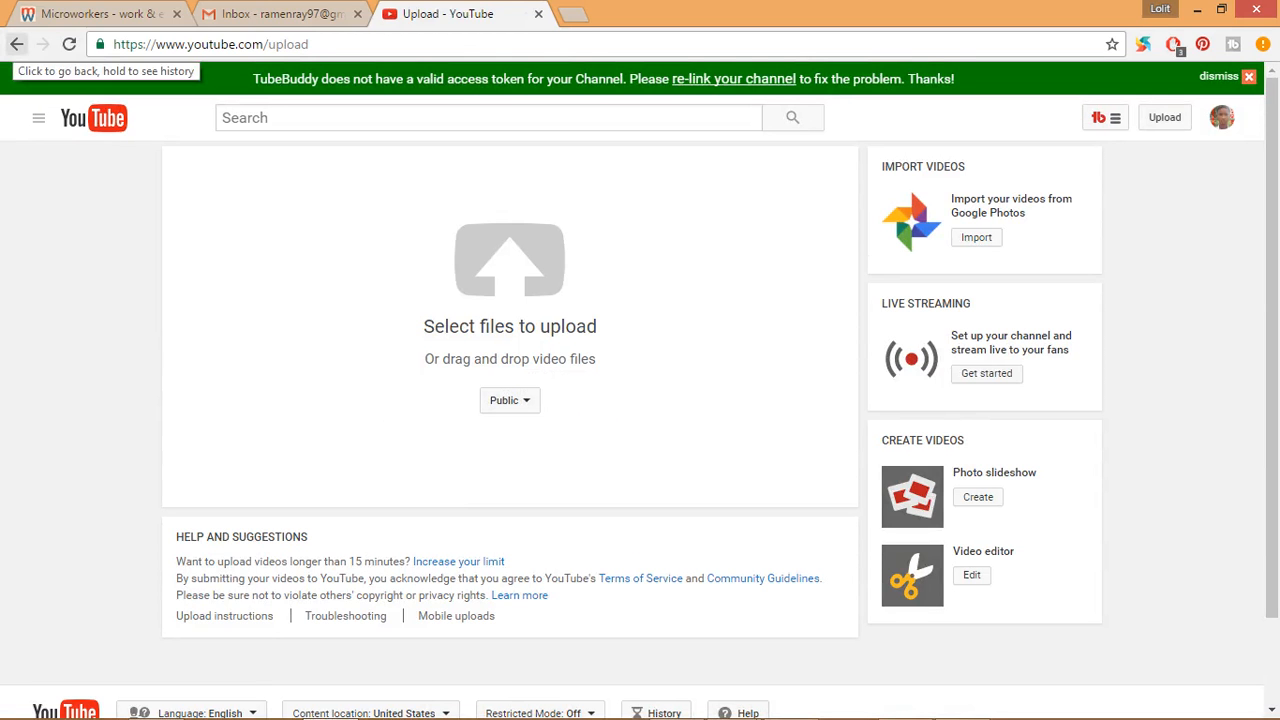
left_click(16, 44)
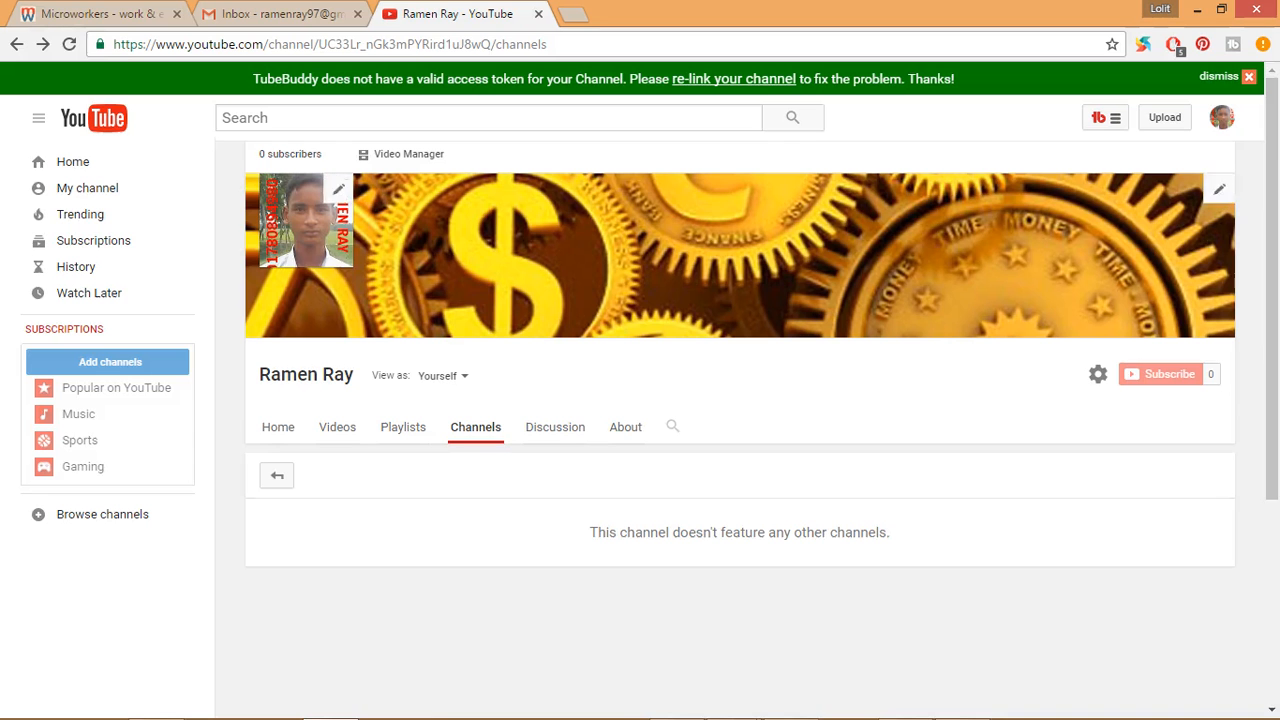
mouse_move(905, 702)
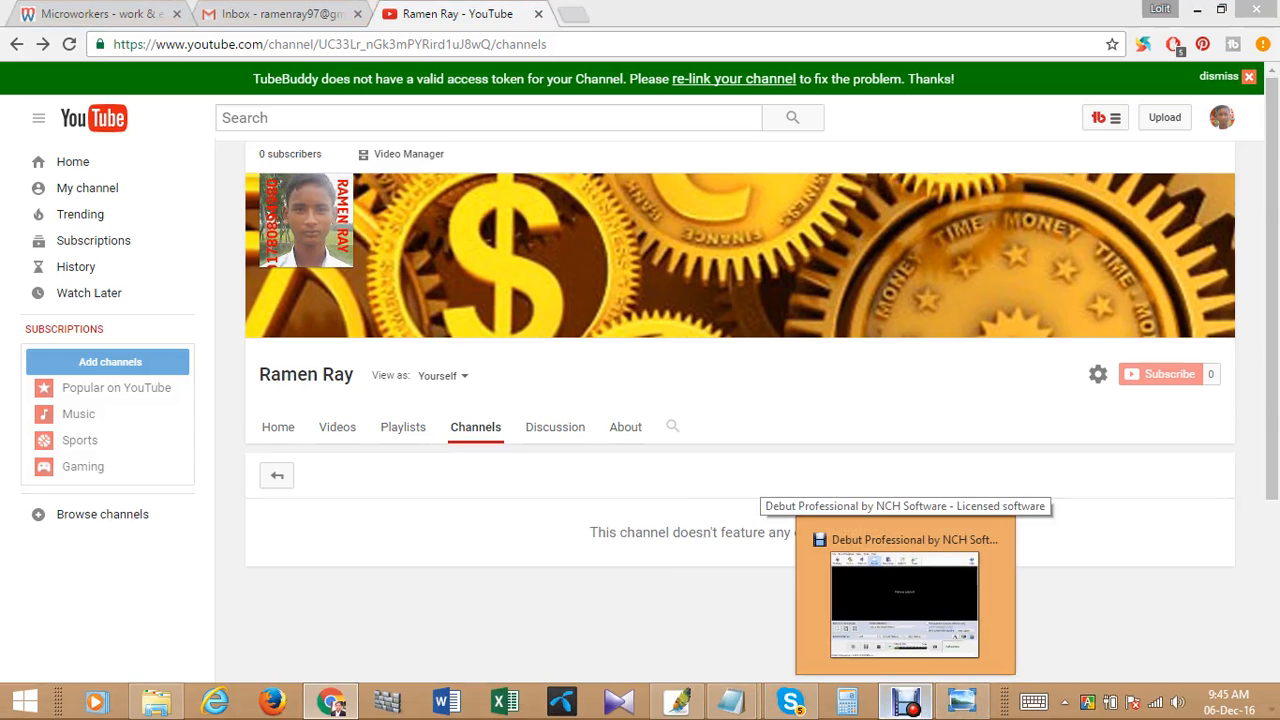
left_click(904, 600)
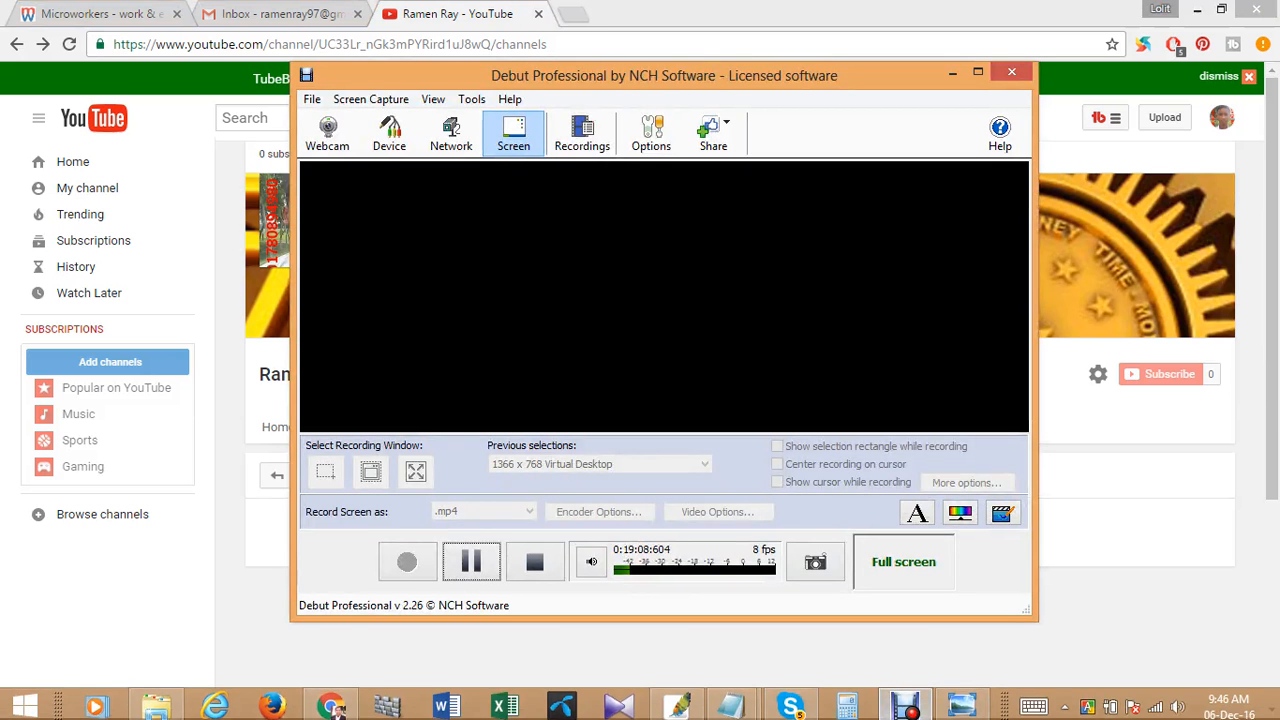